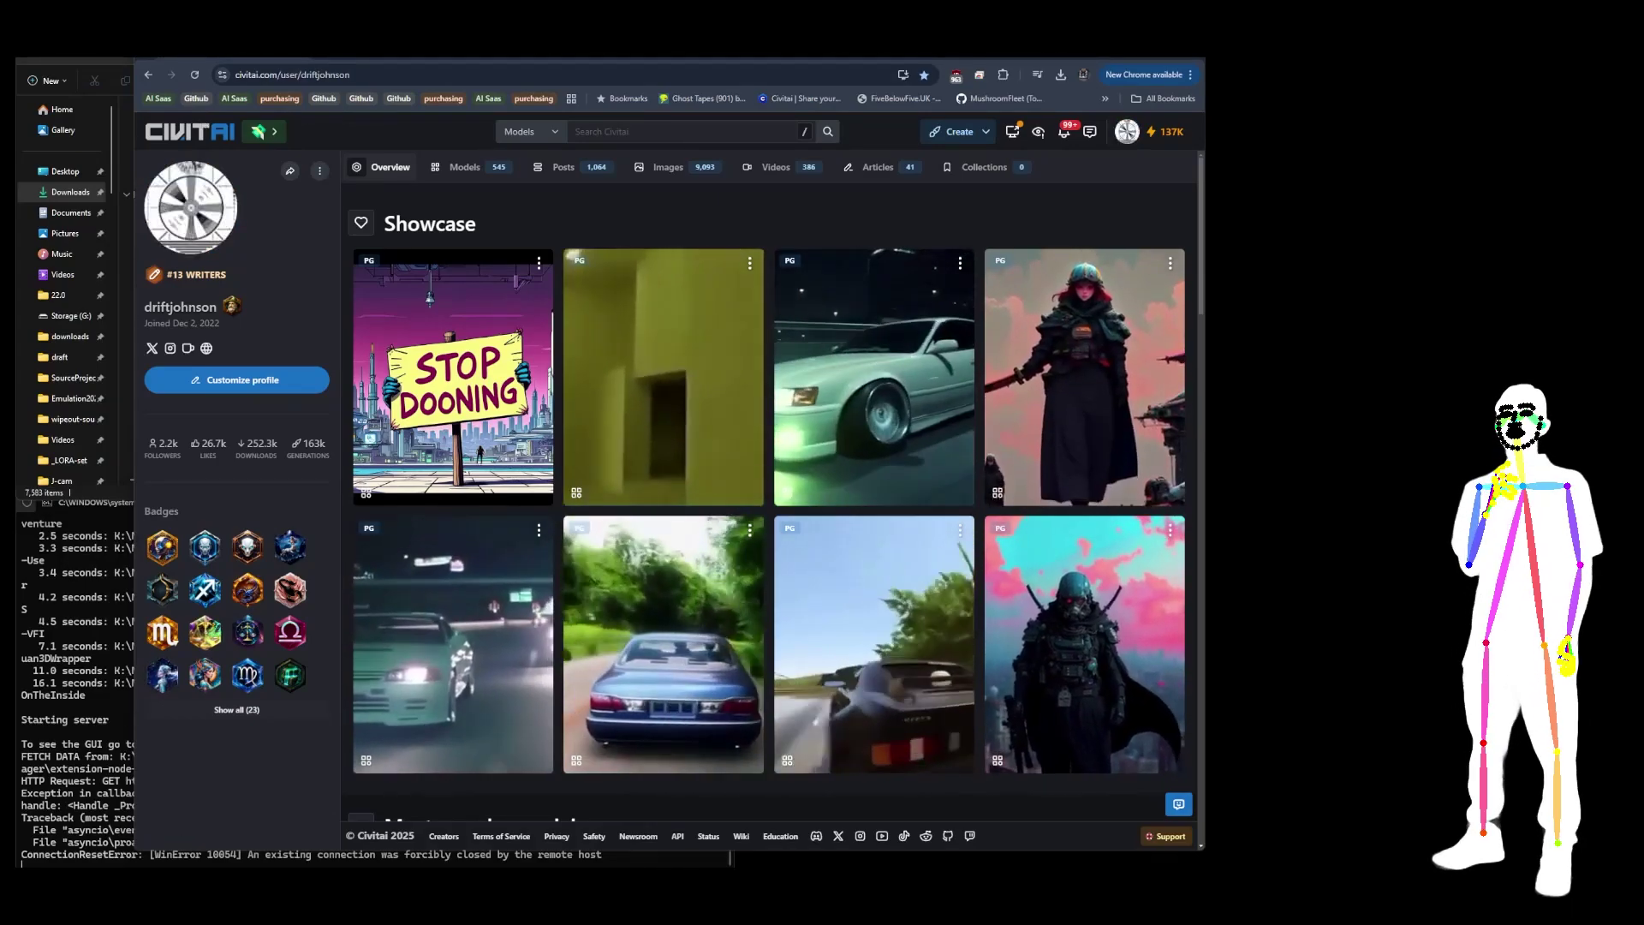
Browse the 49-repository GitHub list past DJZ-XTTS, DJZ-KokoroTTS and DJZ-Workflows, ending at the top
key("ctrl+Tab")
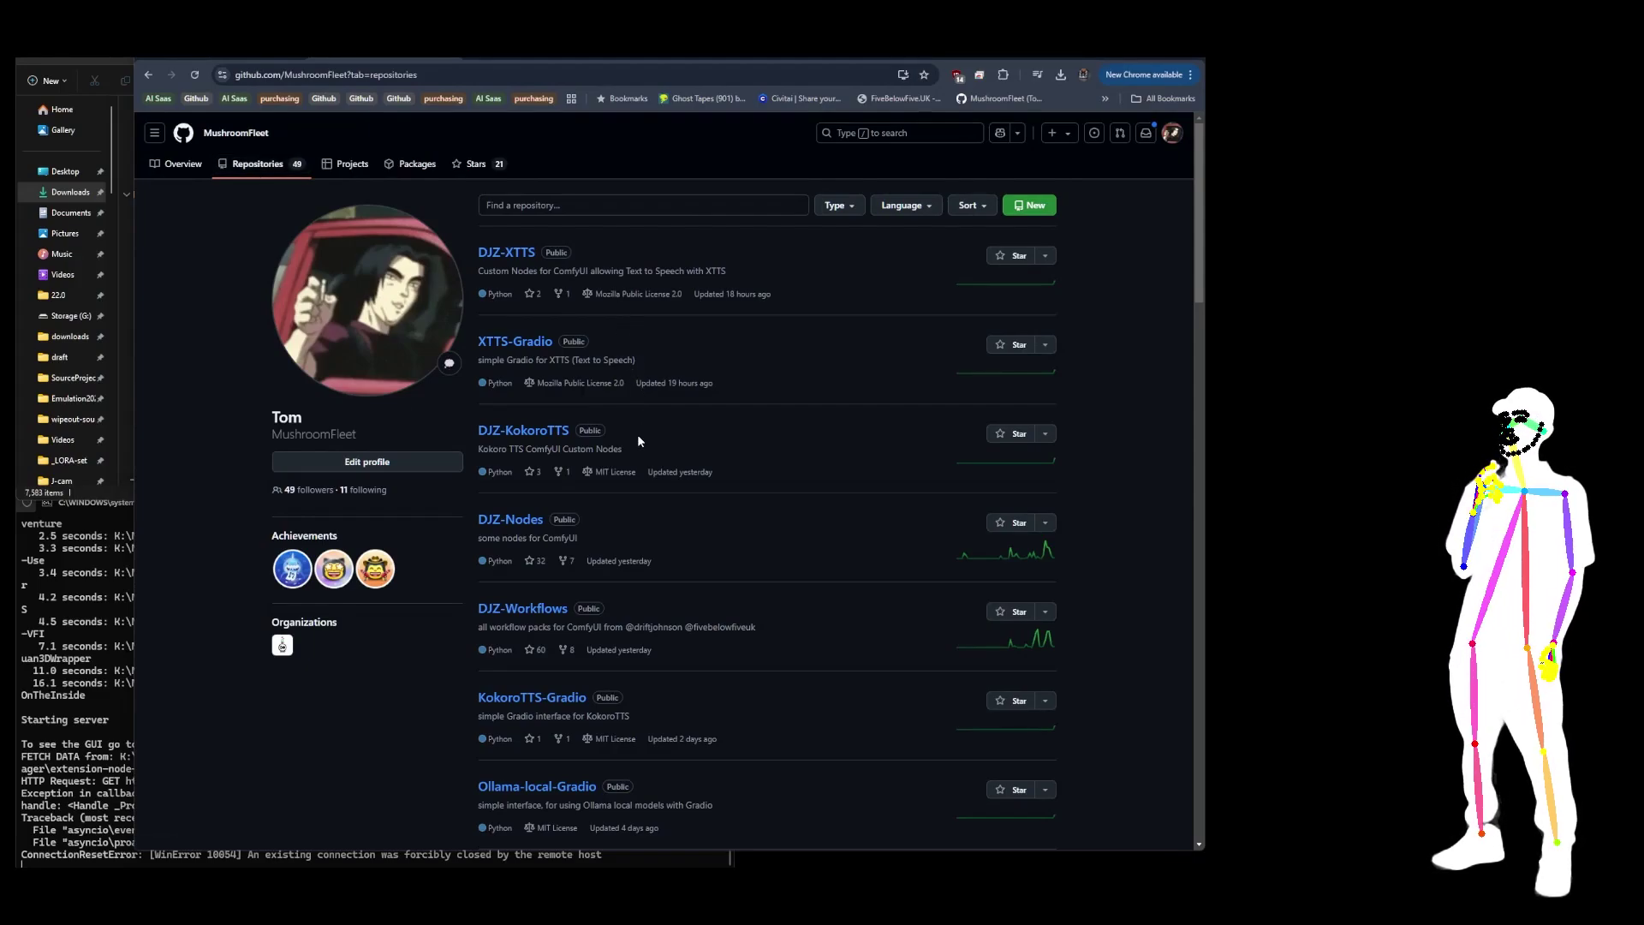
scroll(637, 434, "down", 2)
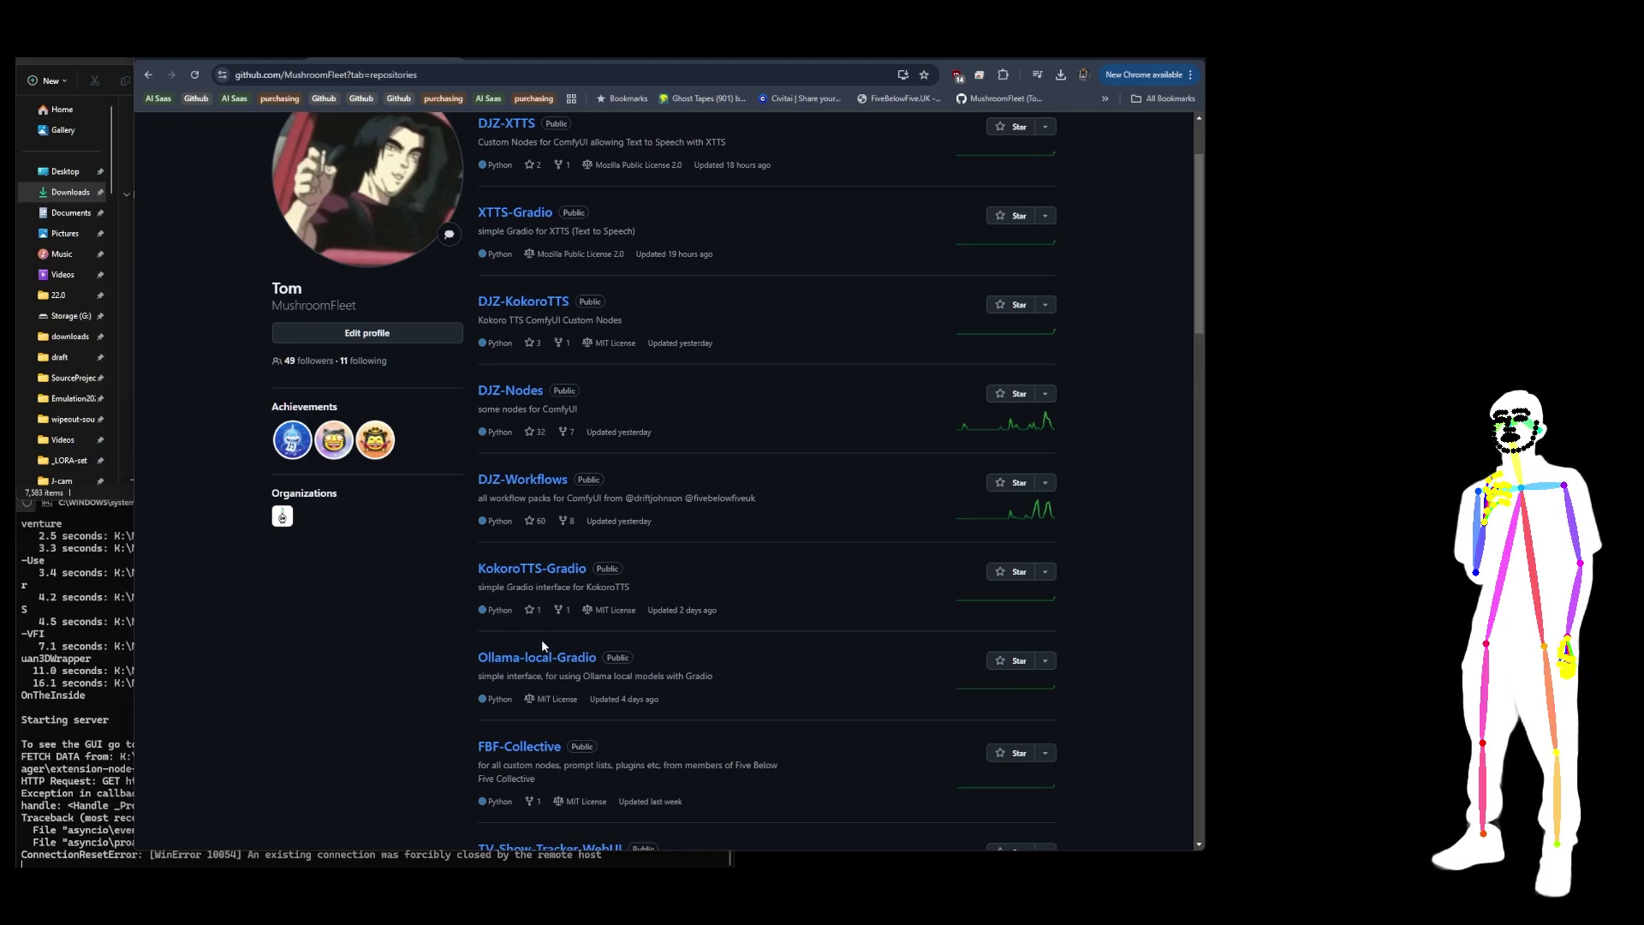
scroll(515, 416, "up", 2)
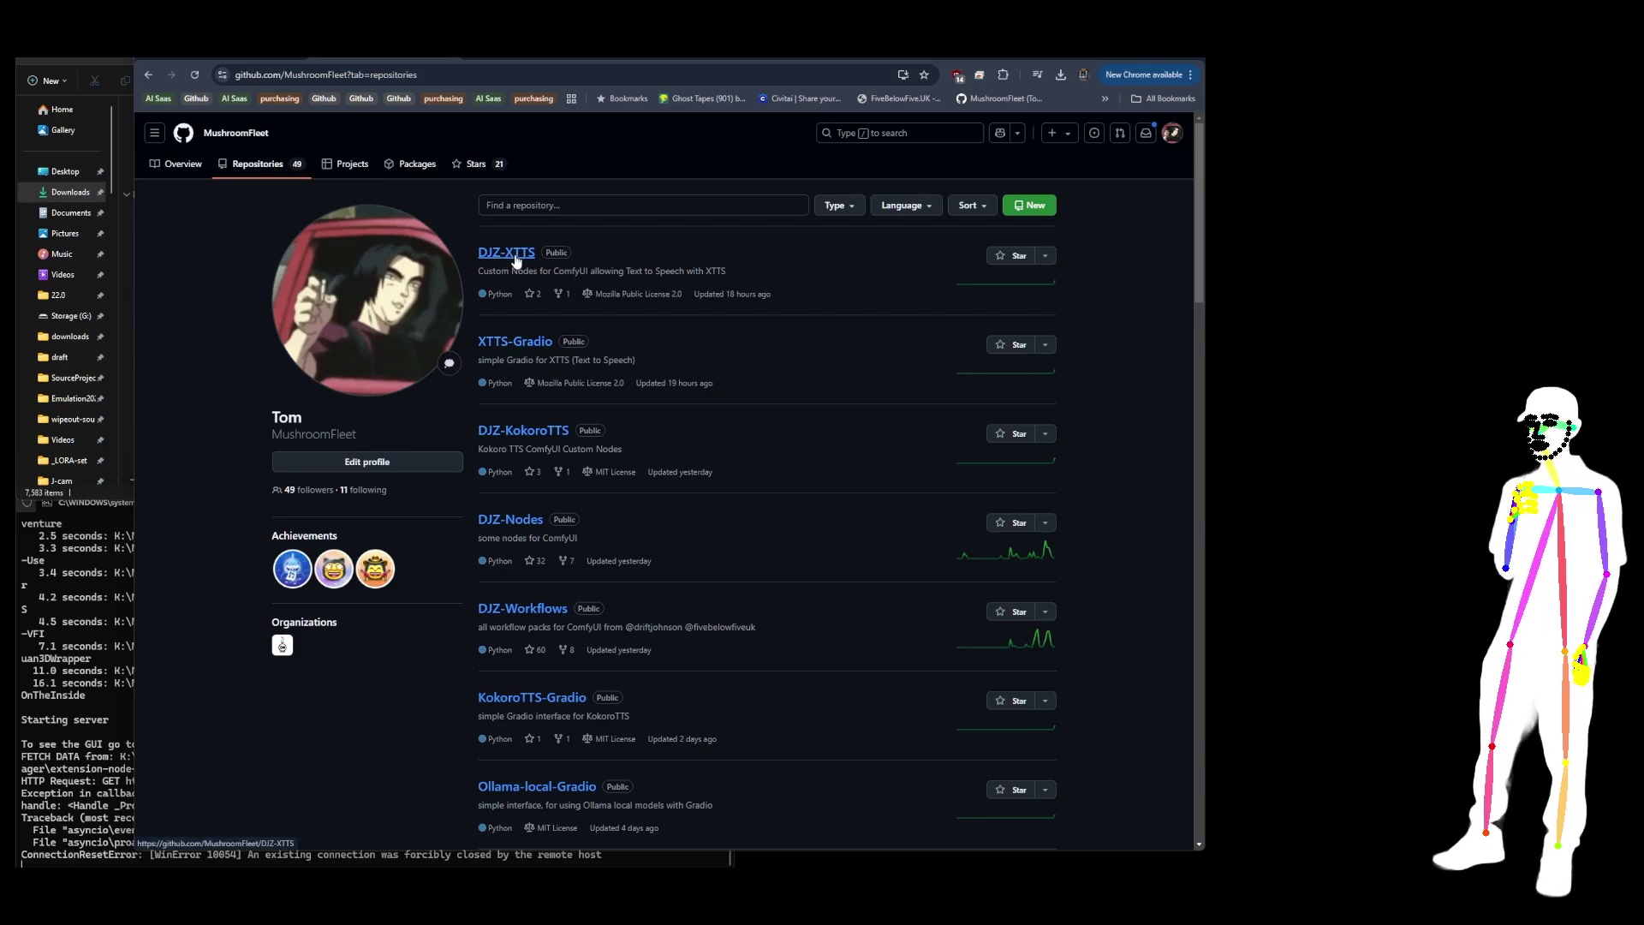
scroll(777, 430, "down", 2)
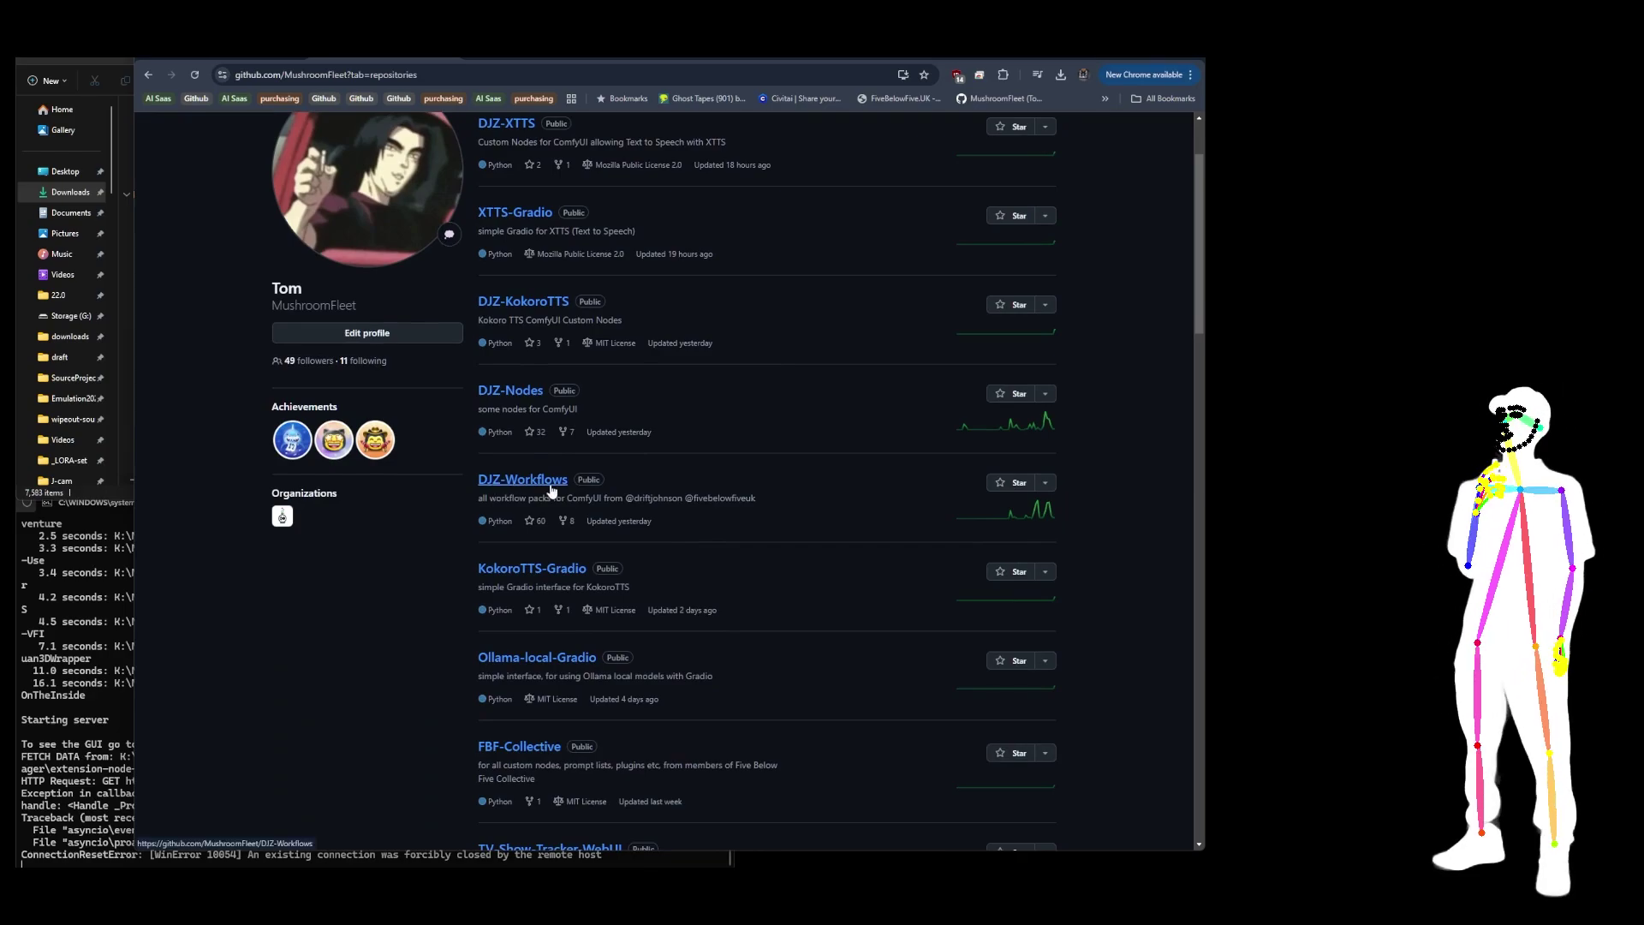
scroll(666, 428, "up", 2)
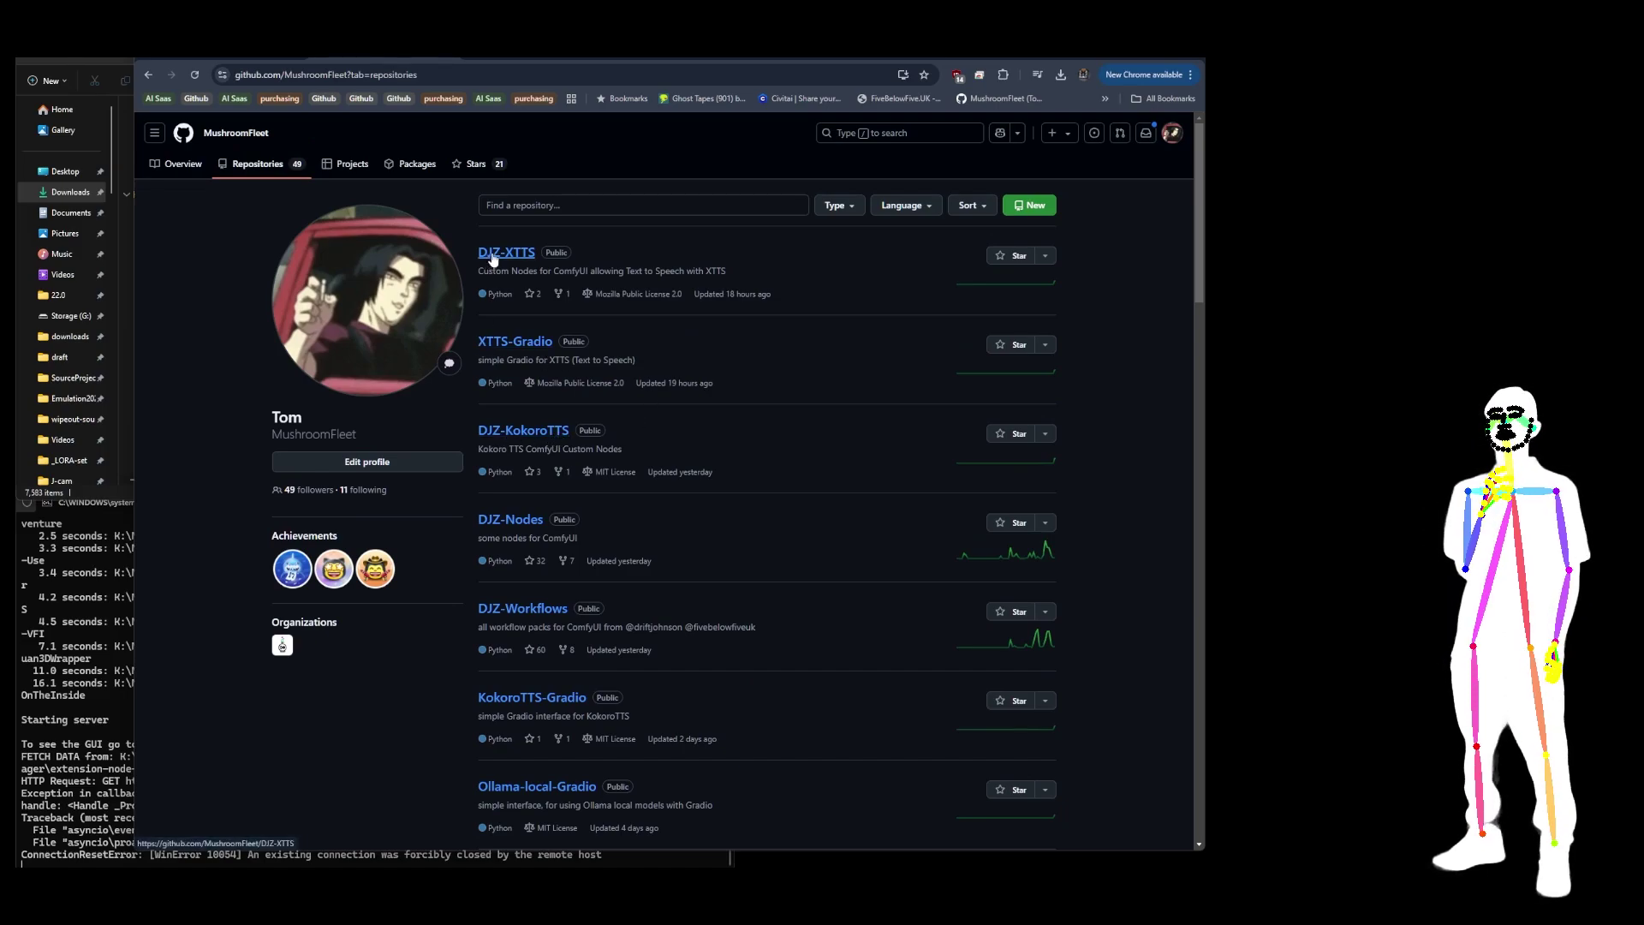
scroll(623, 285, "down", 3)
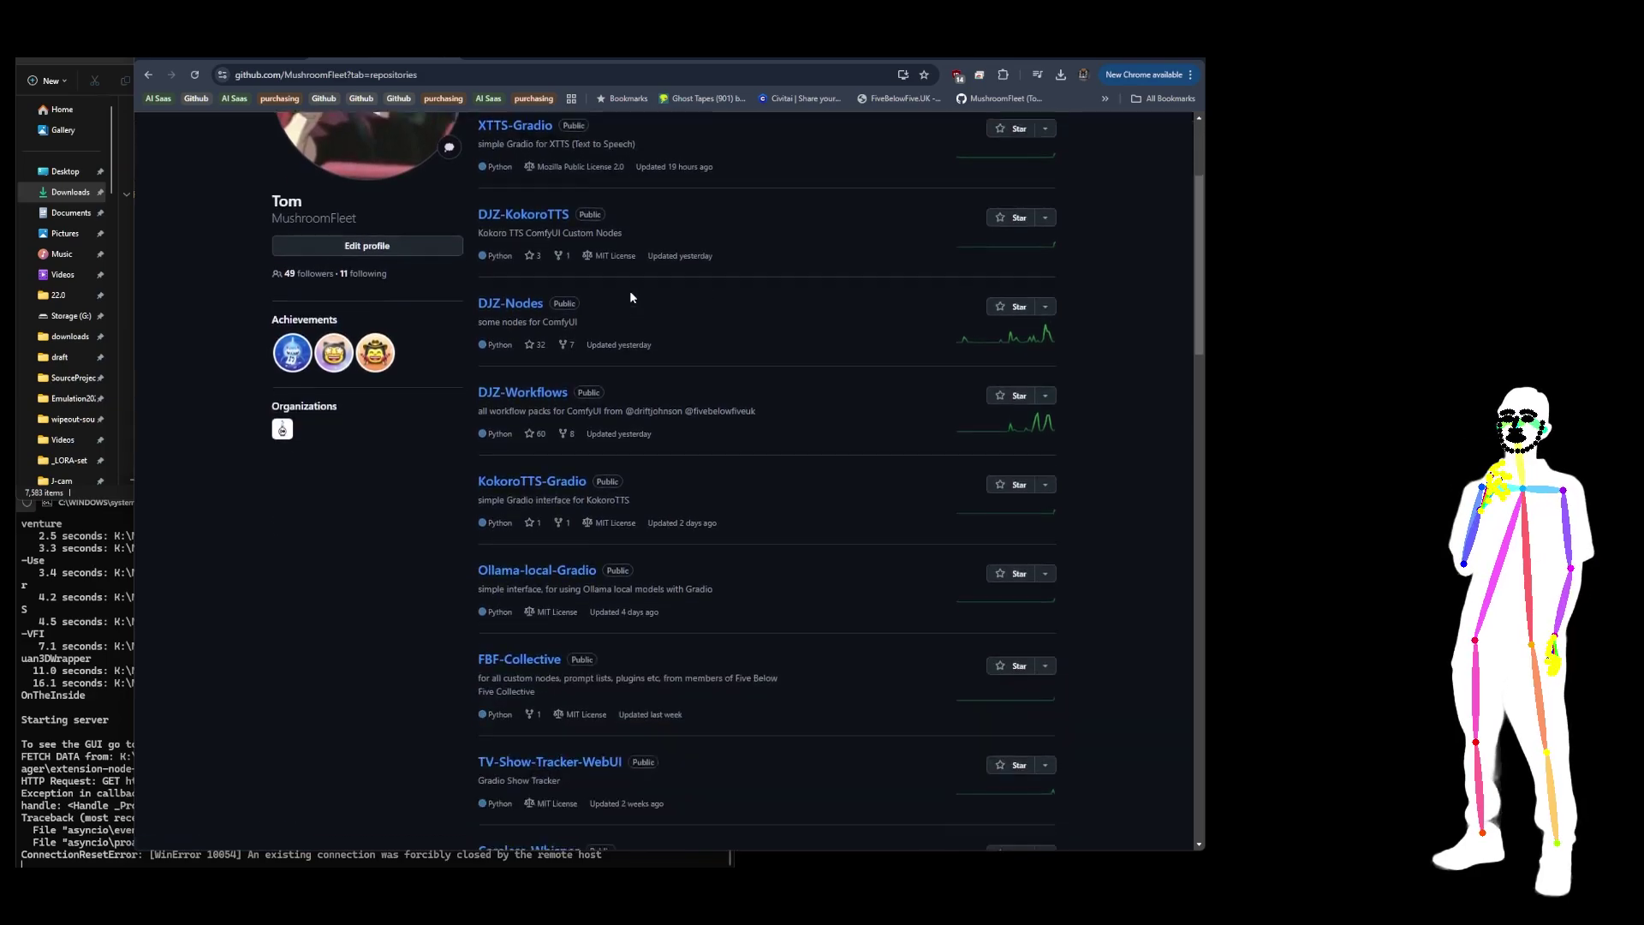
scroll(631, 297, "down", 1)
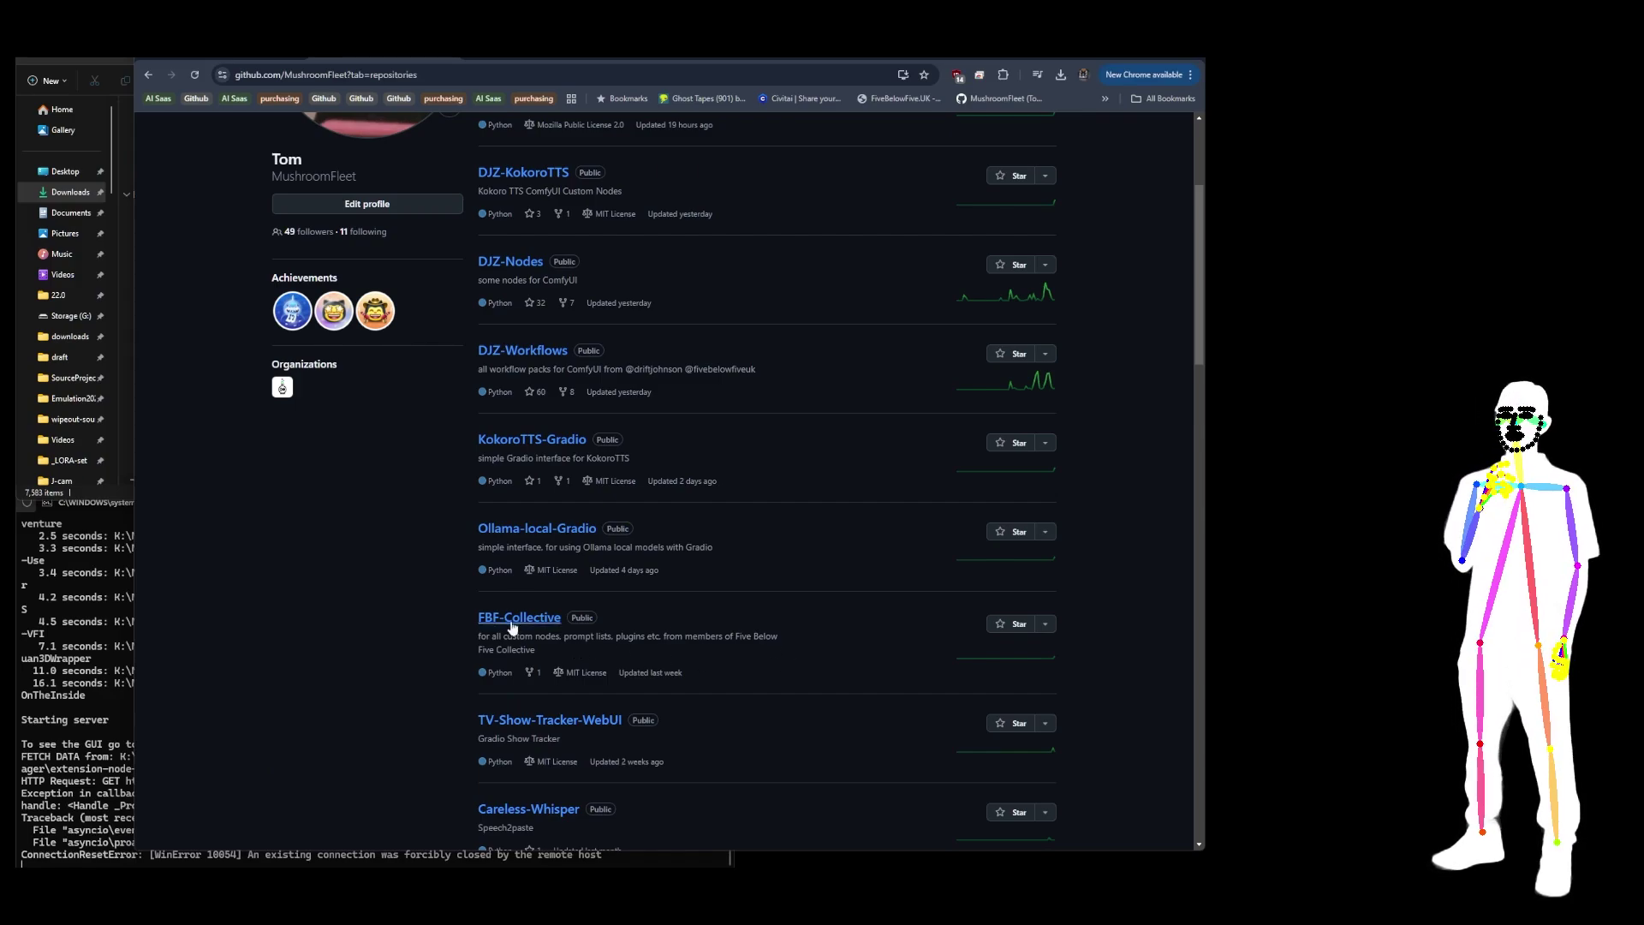
scroll(579, 628, "up", 3)
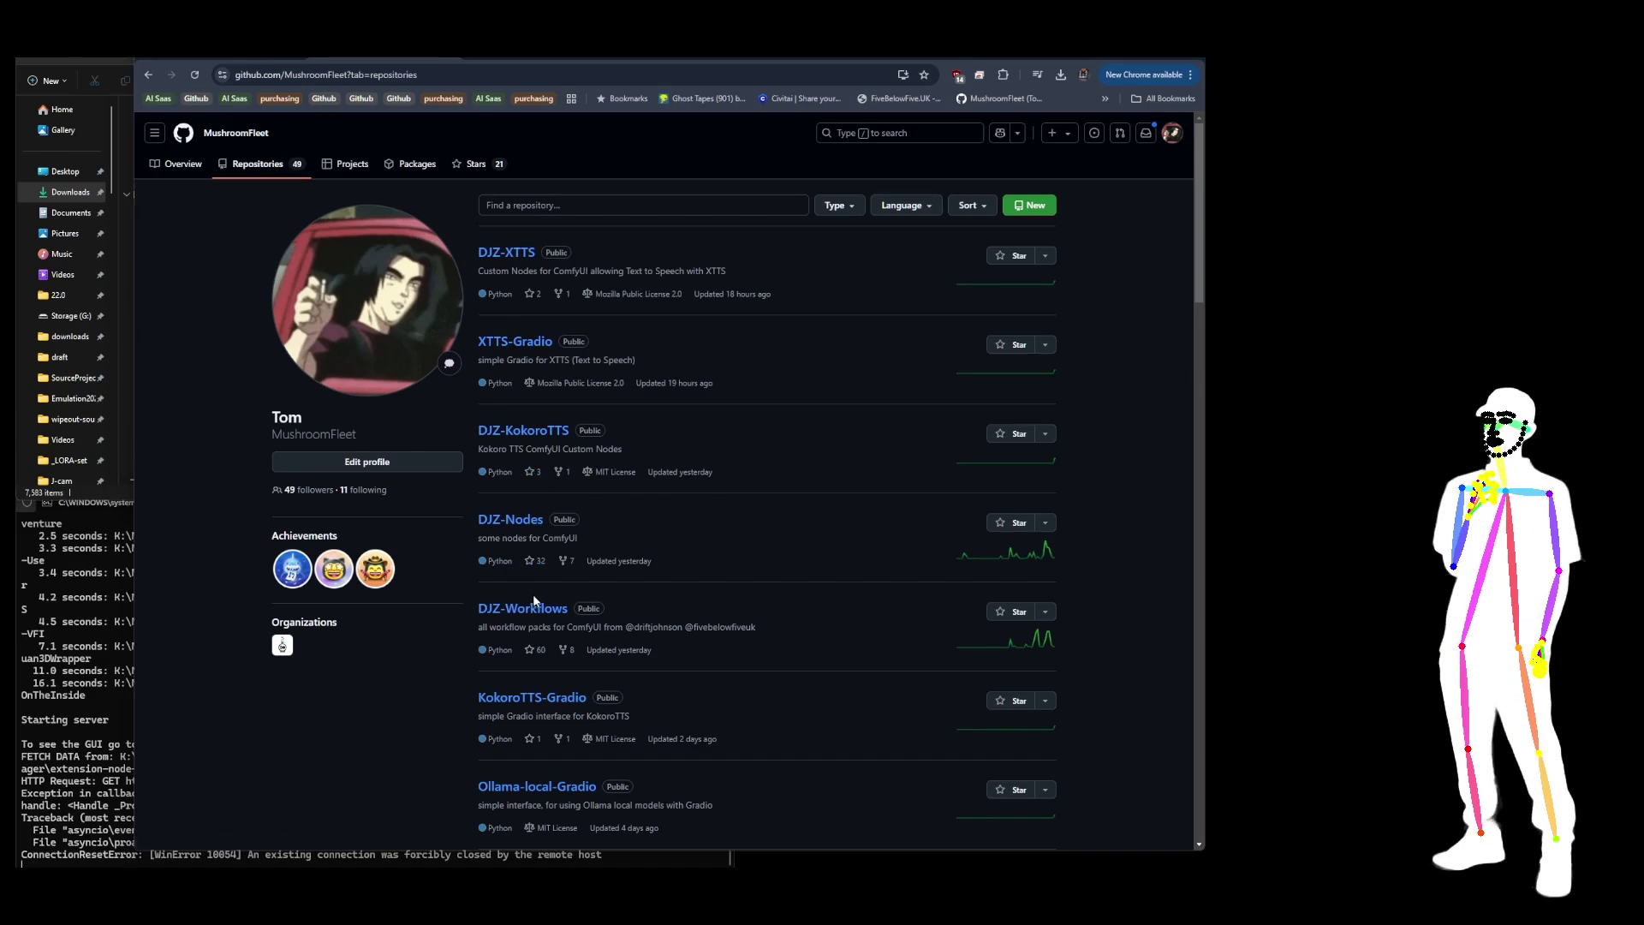
scroll(604, 596, "down", 2)
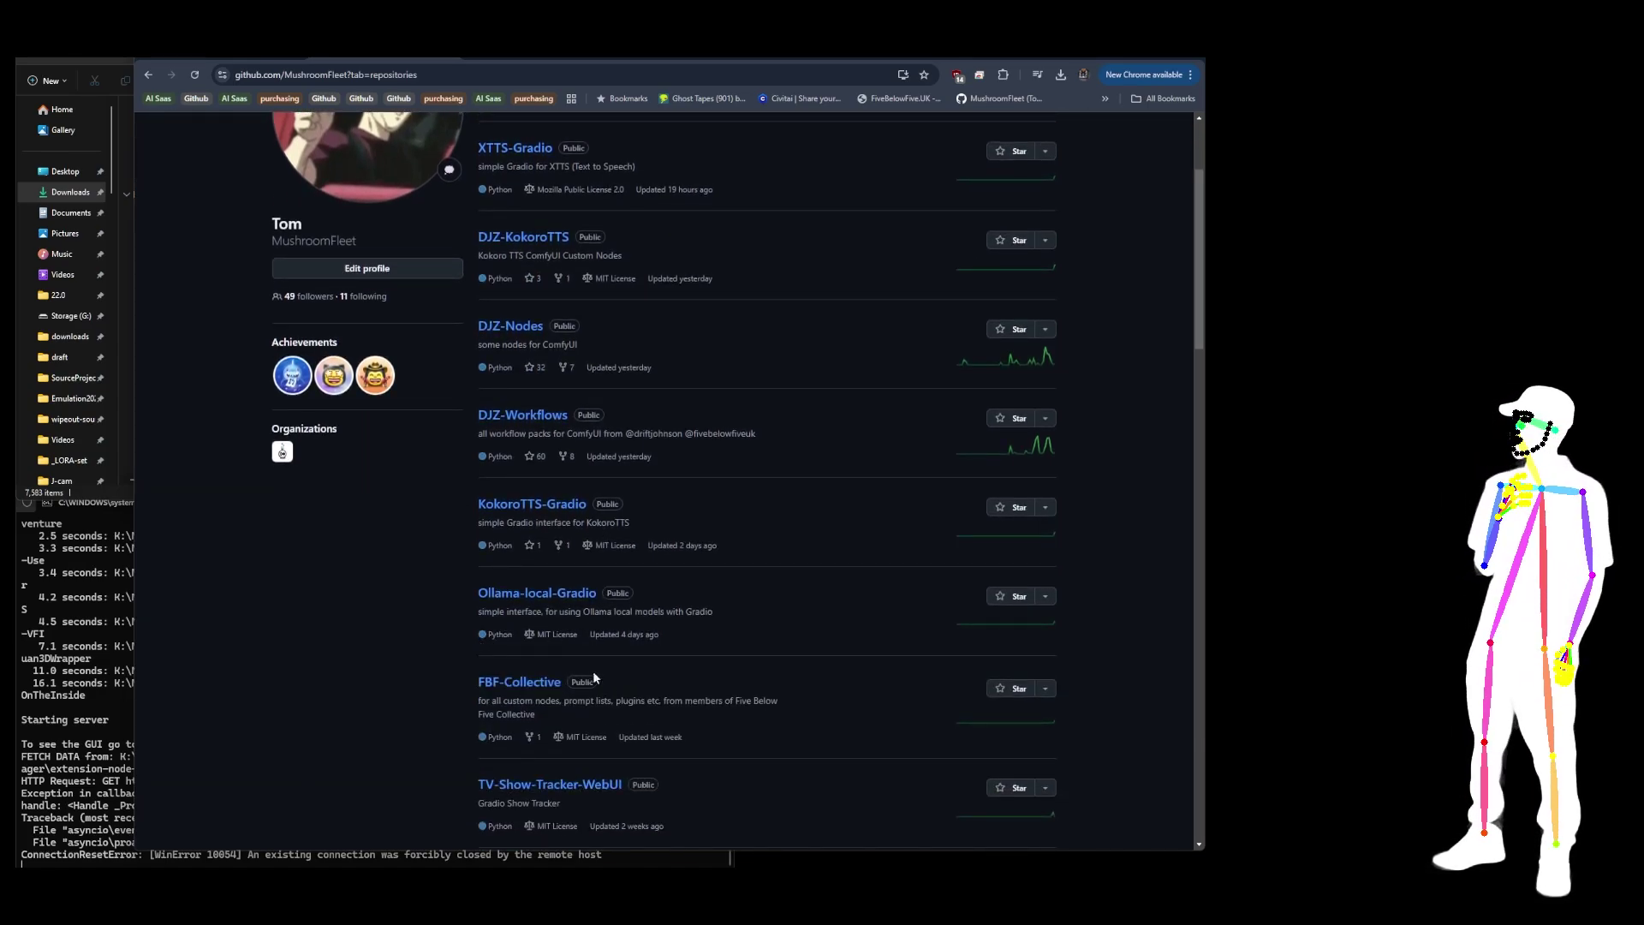
scroll(599, 655, "up", 2)
scroll(516, 284, "up", 1)
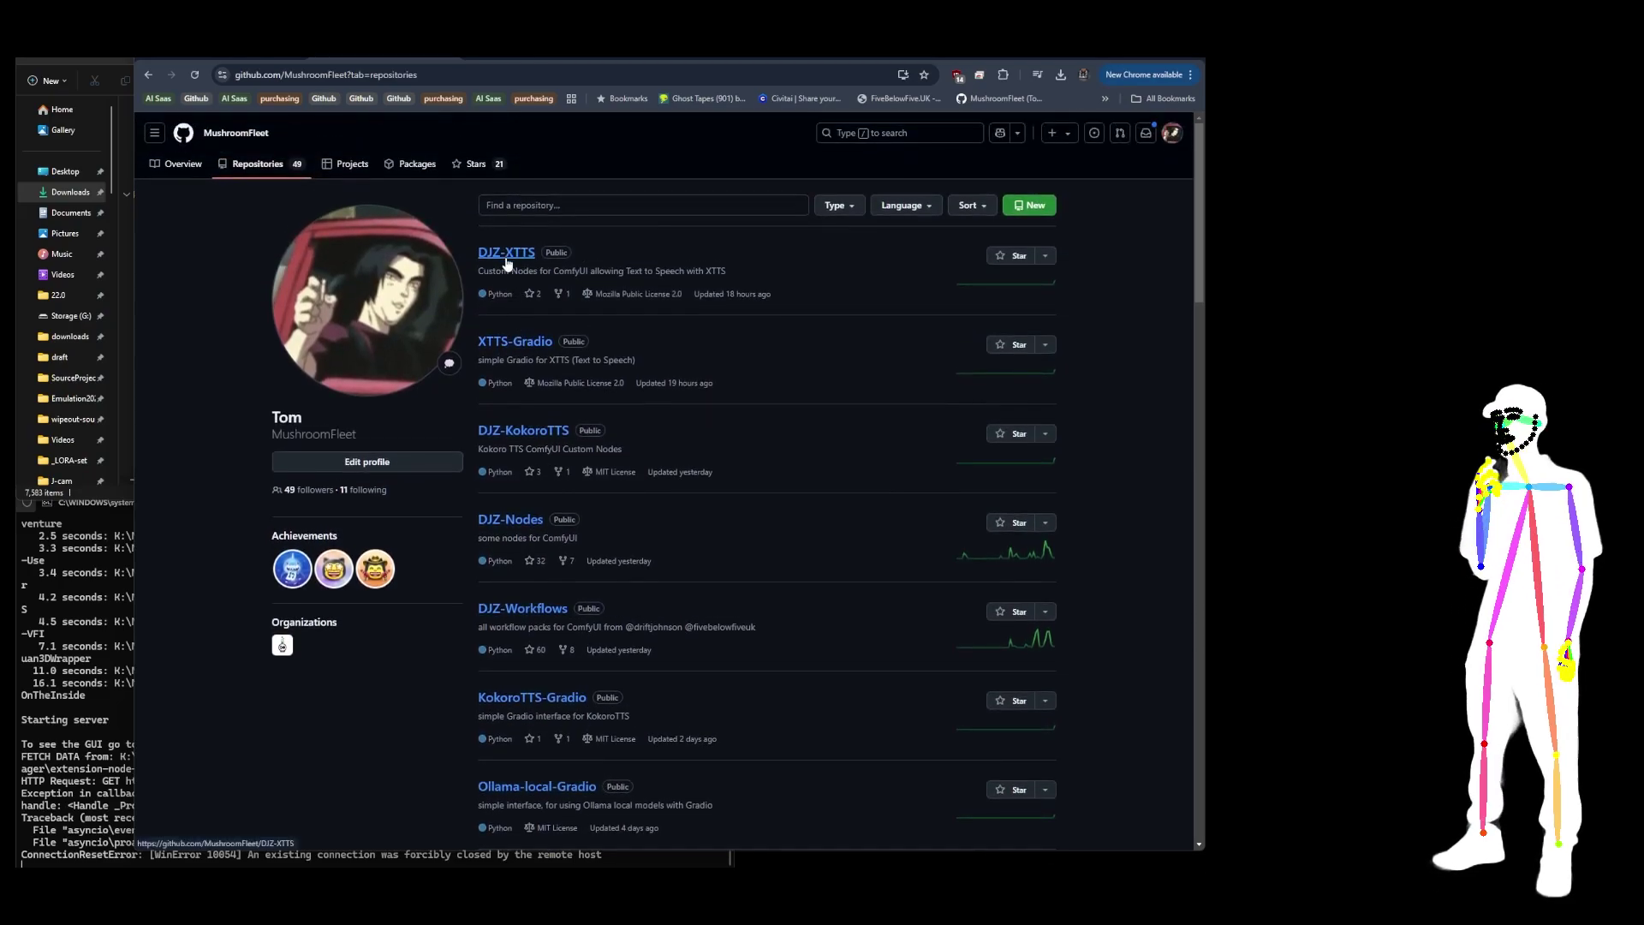
Read the DJZ-KokoroTTS README's Installation and Model Setup sections, highlighting install-portable.bat
left_click(521, 54)
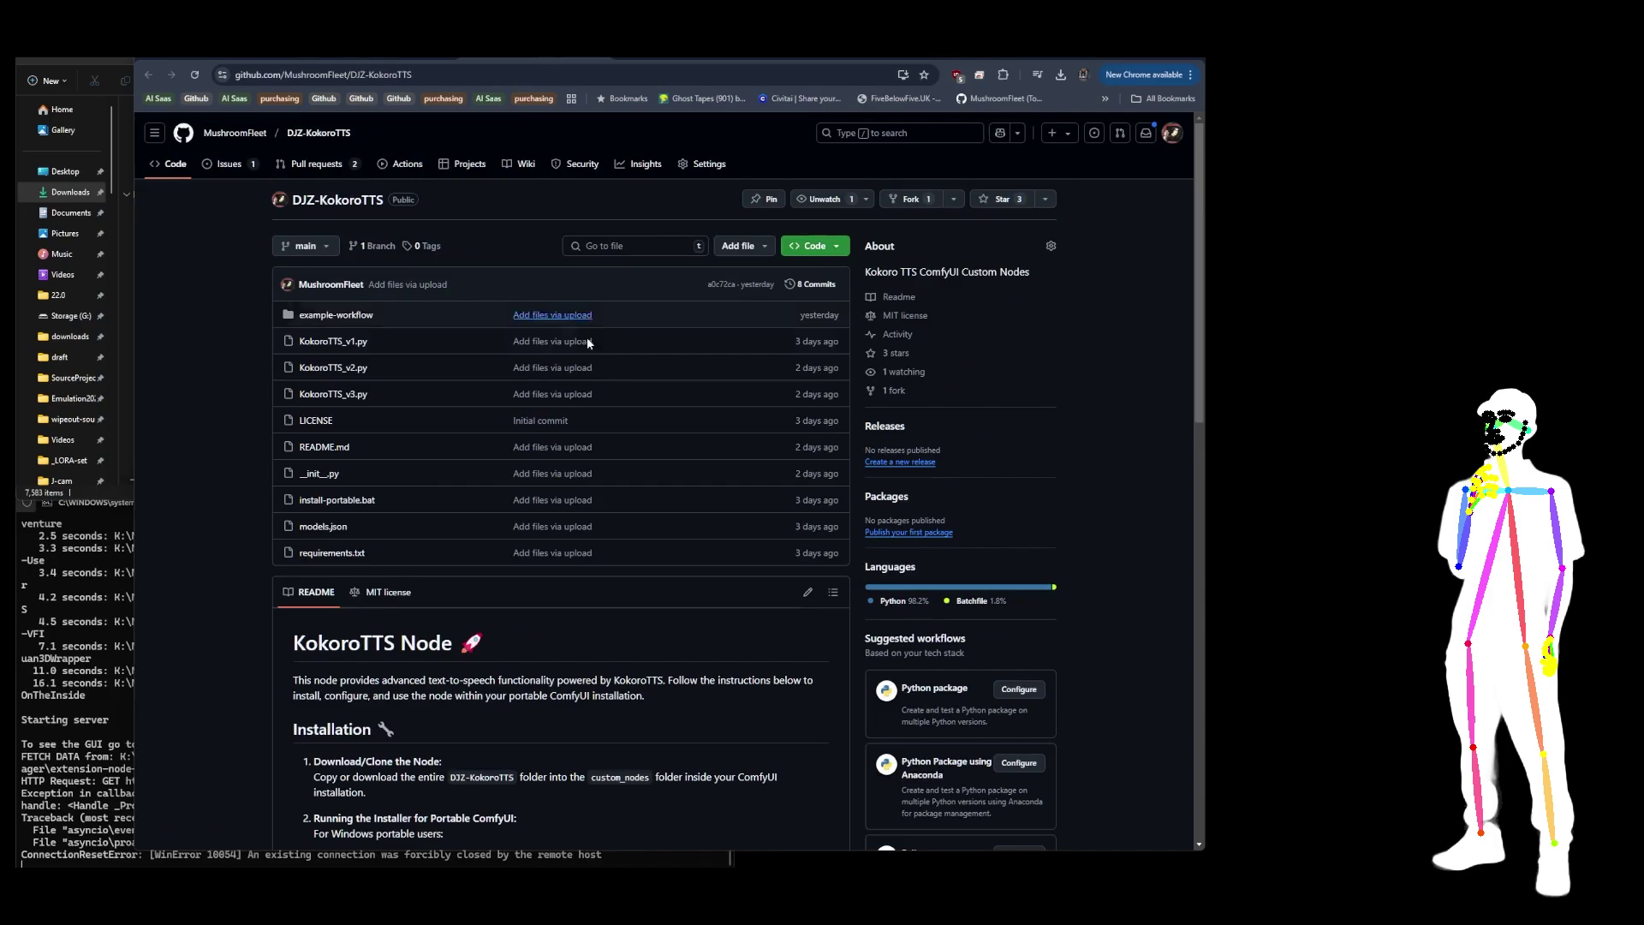
scroll(654, 333, "down", 4)
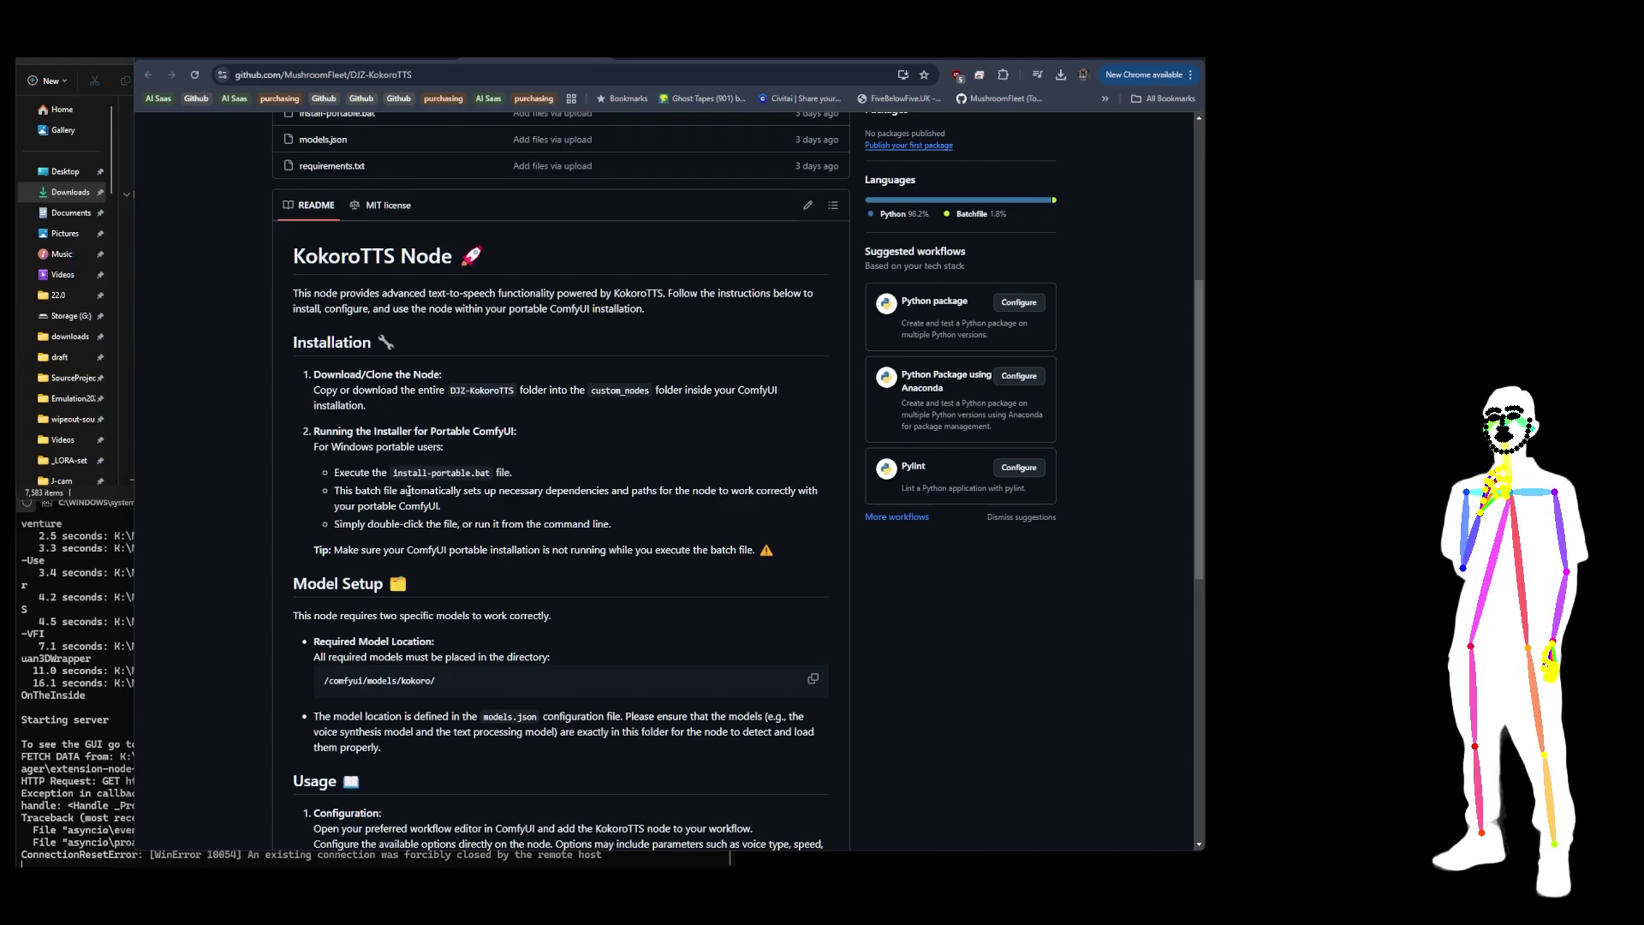
left_click_drag(395, 476, 495, 486)
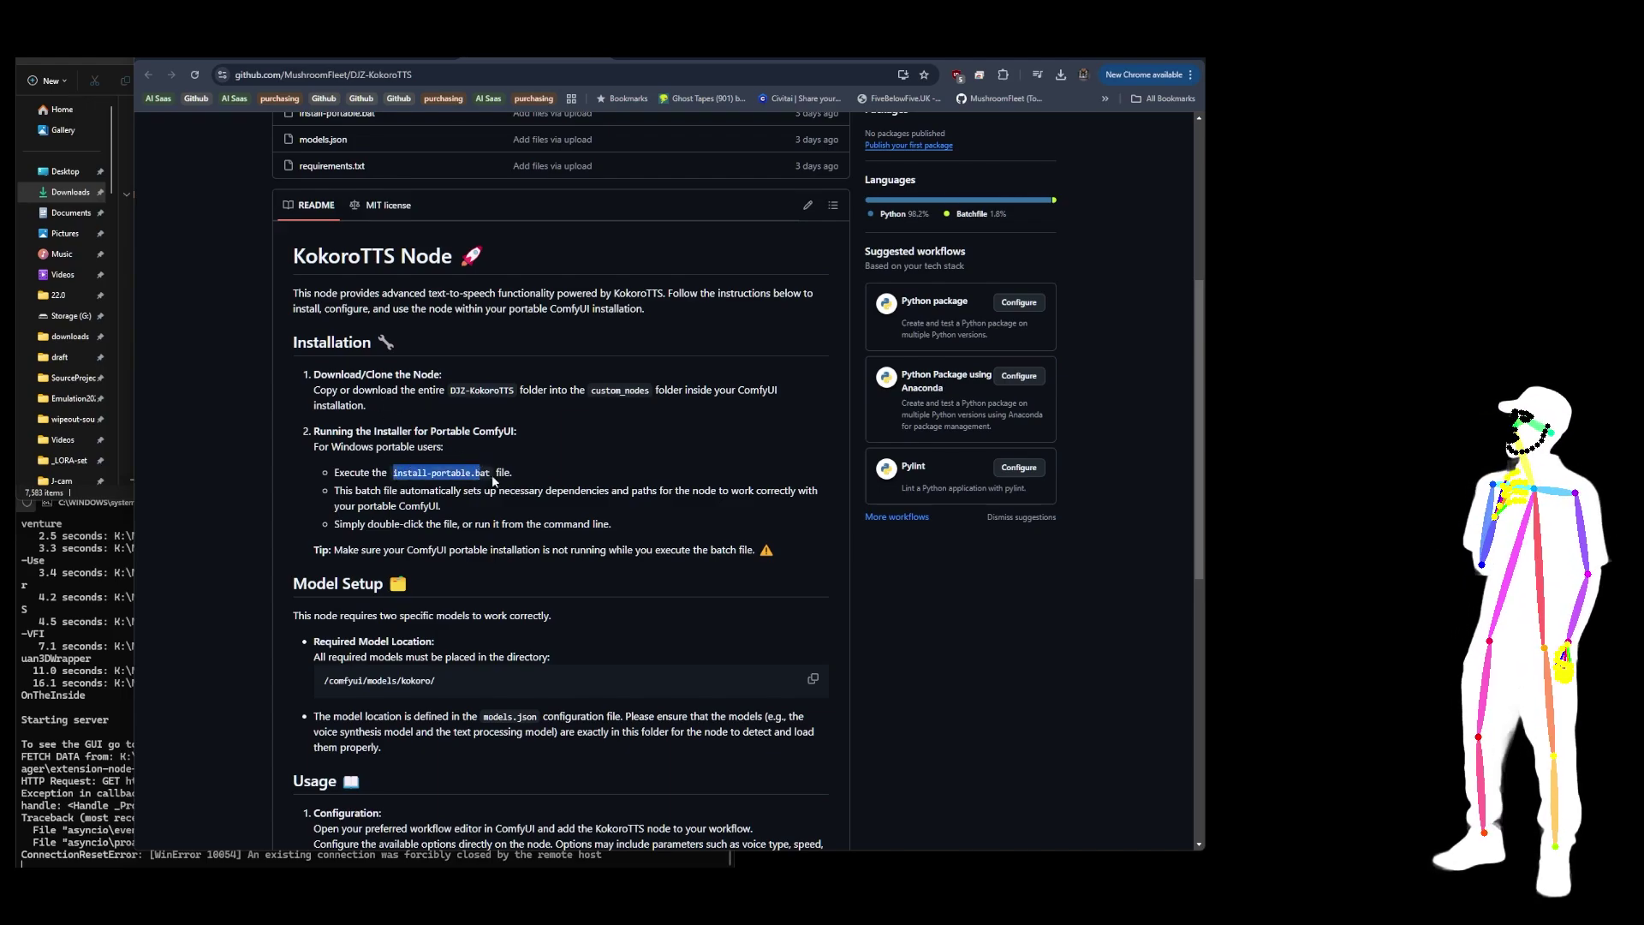
left_click(492, 483)
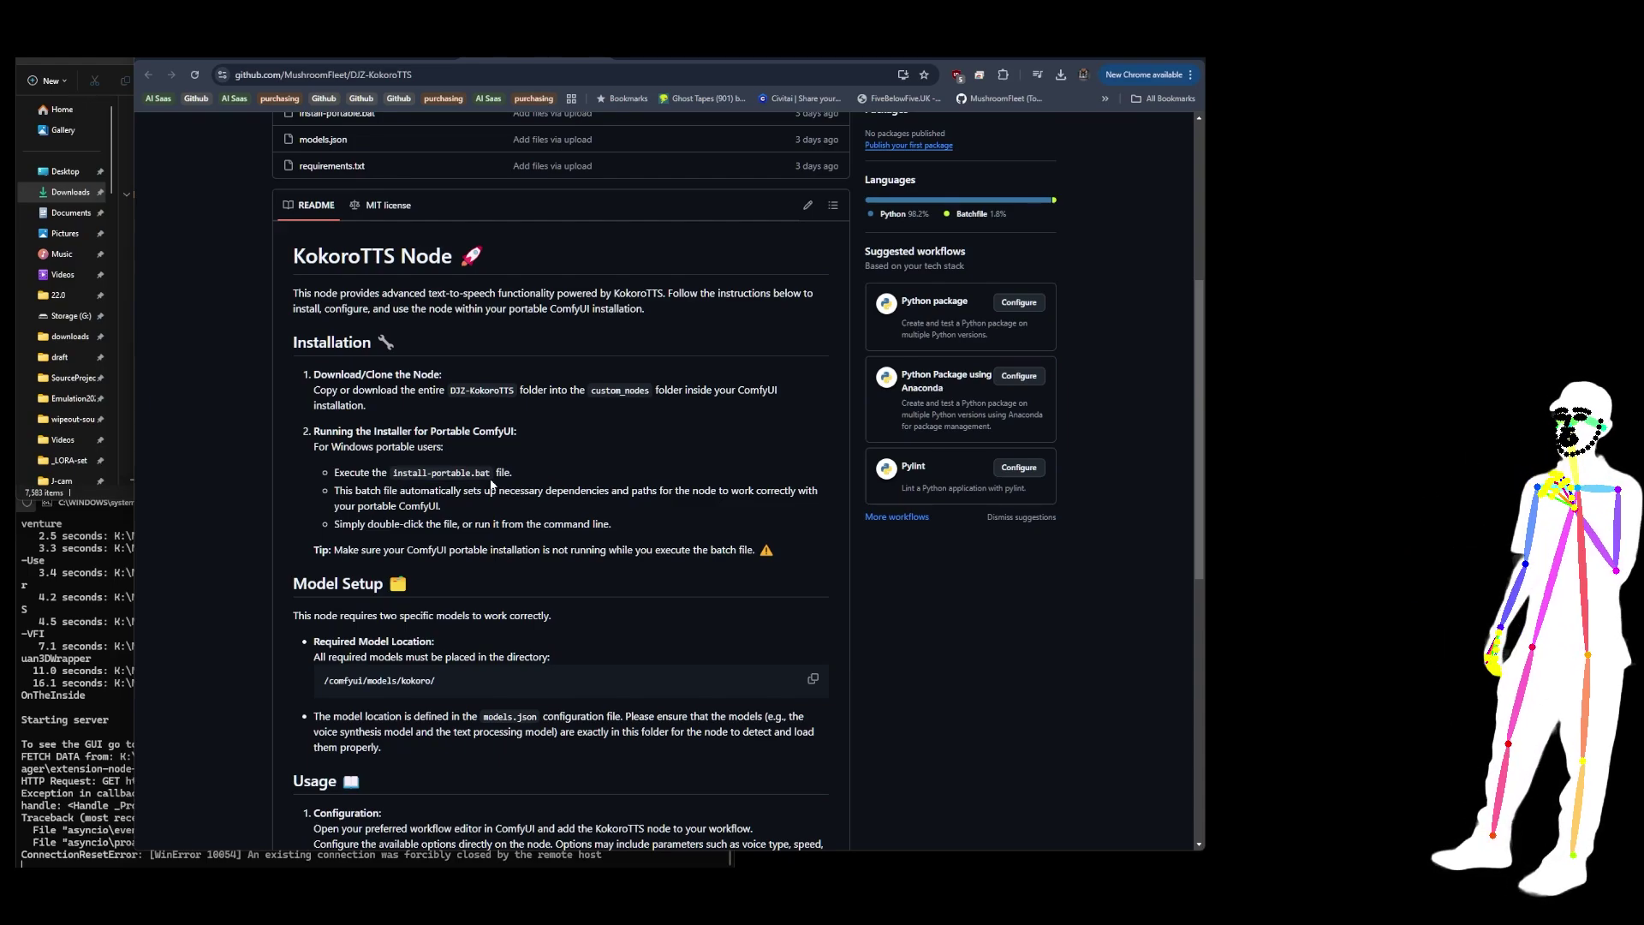
scroll(492, 484, "down", 2)
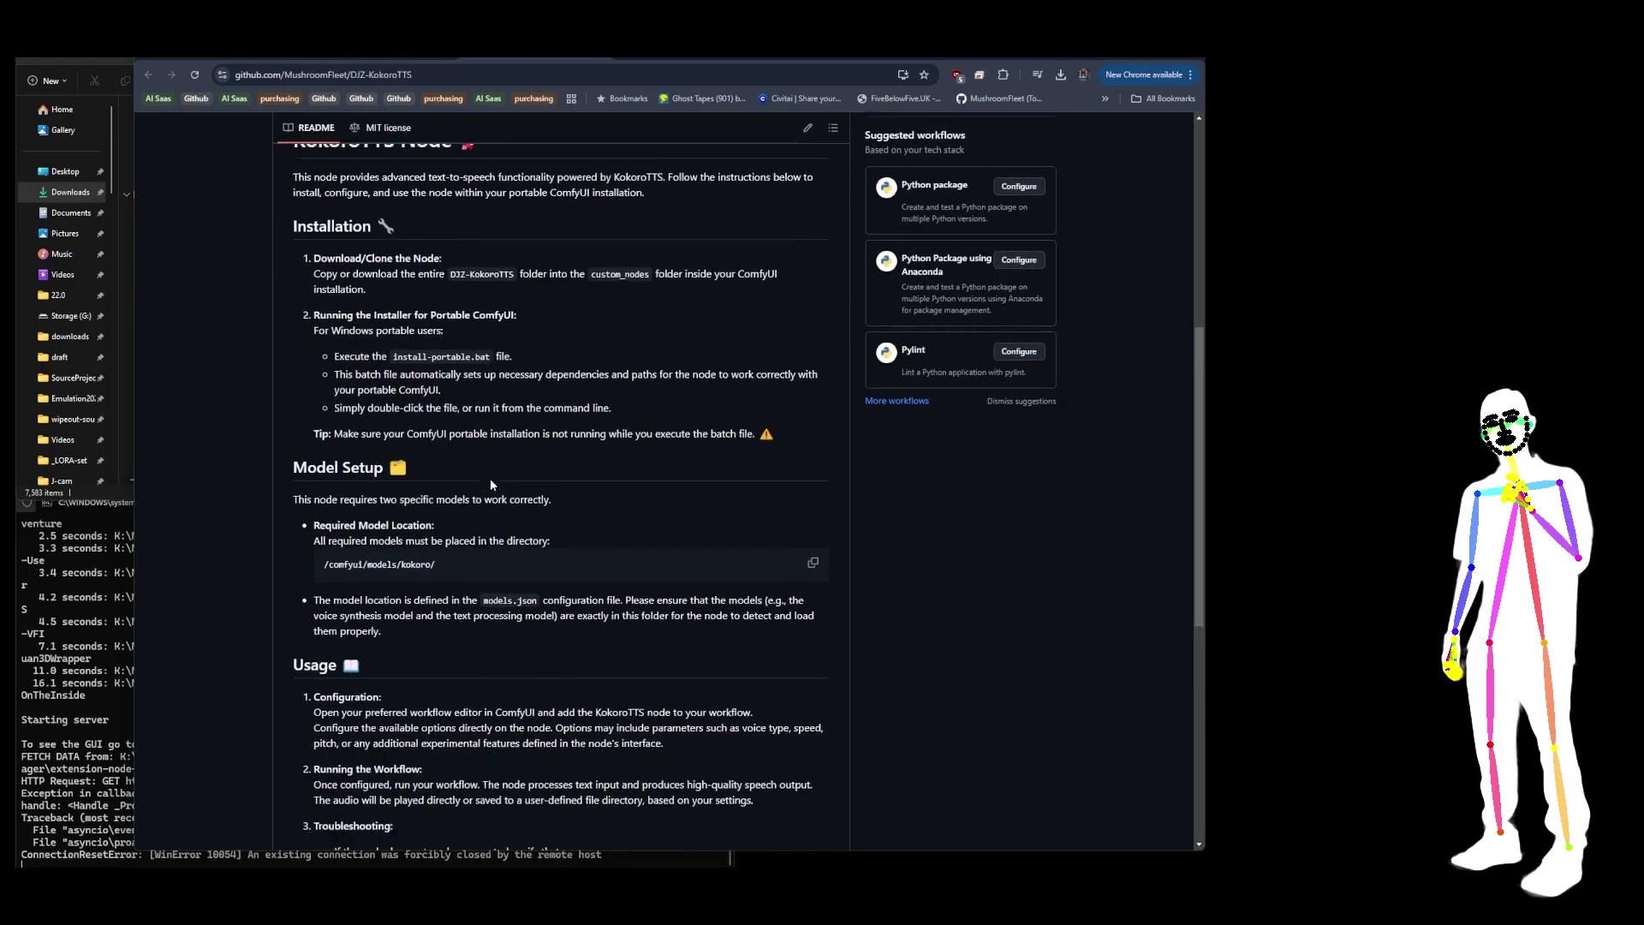
scroll(428, 385, "up", 5)
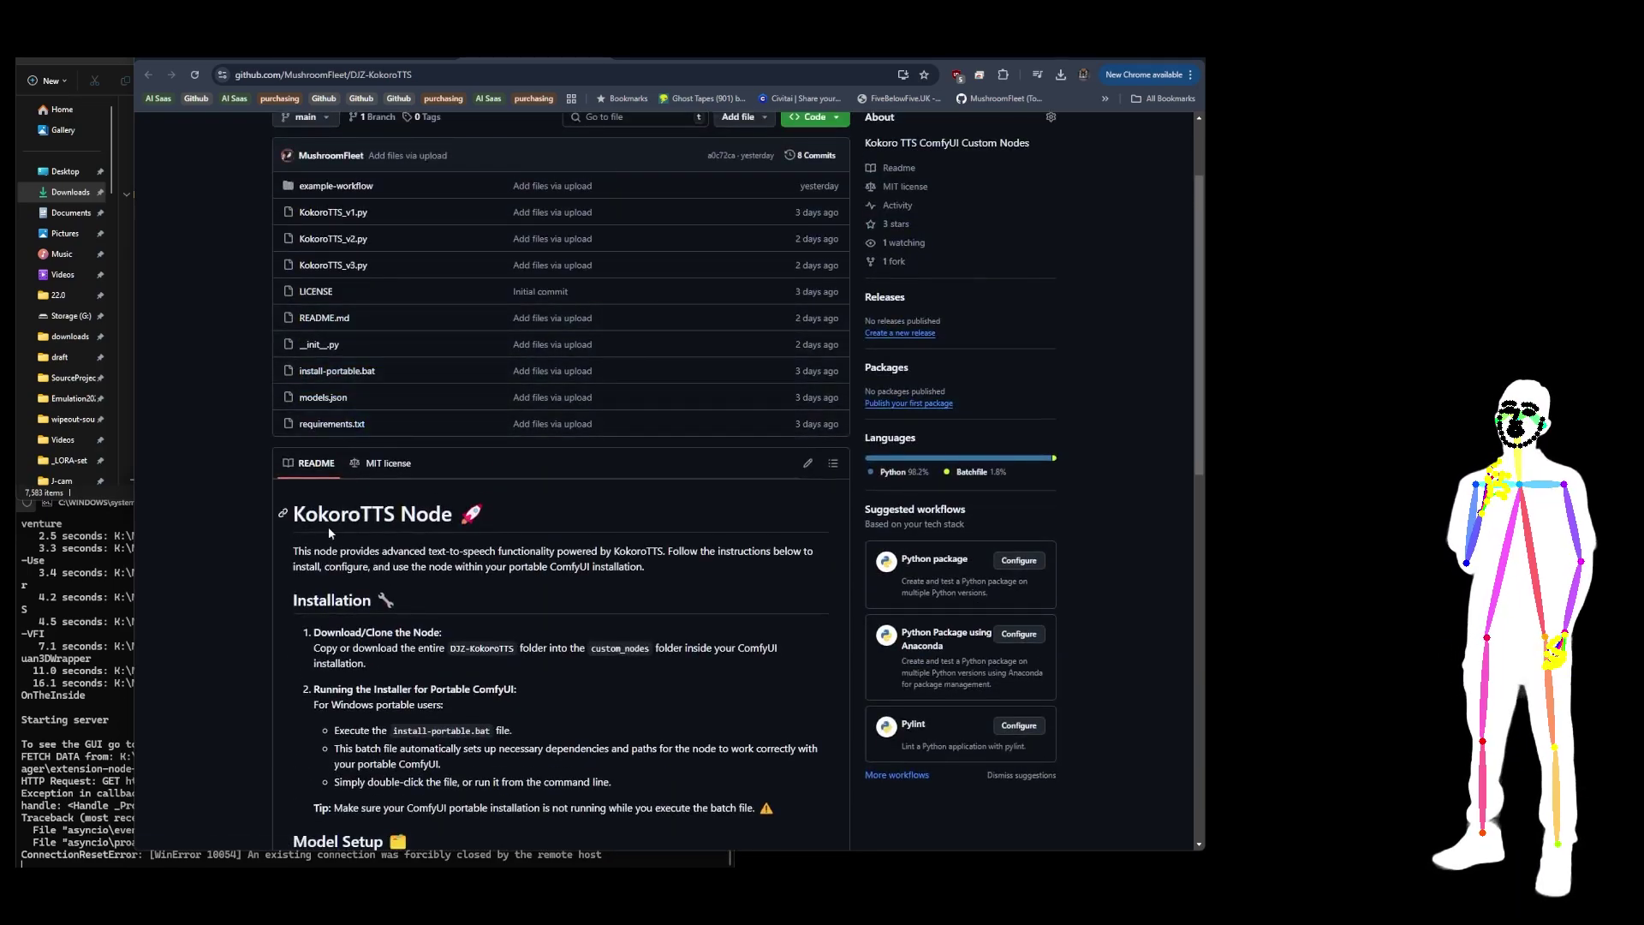
scroll(585, 500, "down", 3)
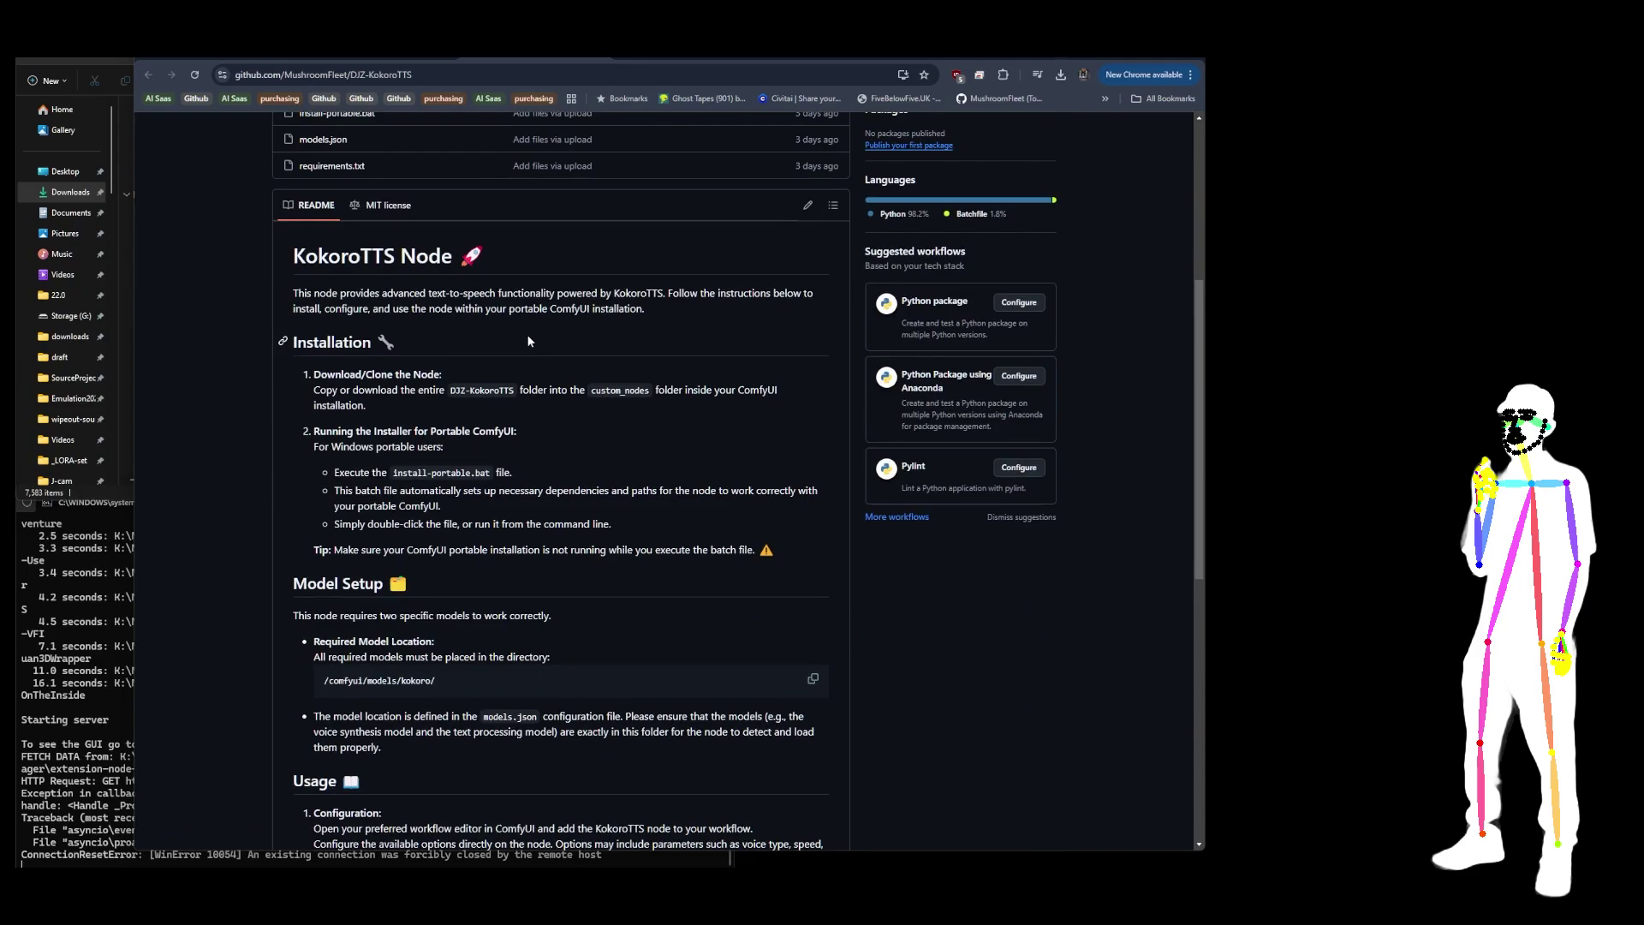
scroll(457, 381, "down", 2)
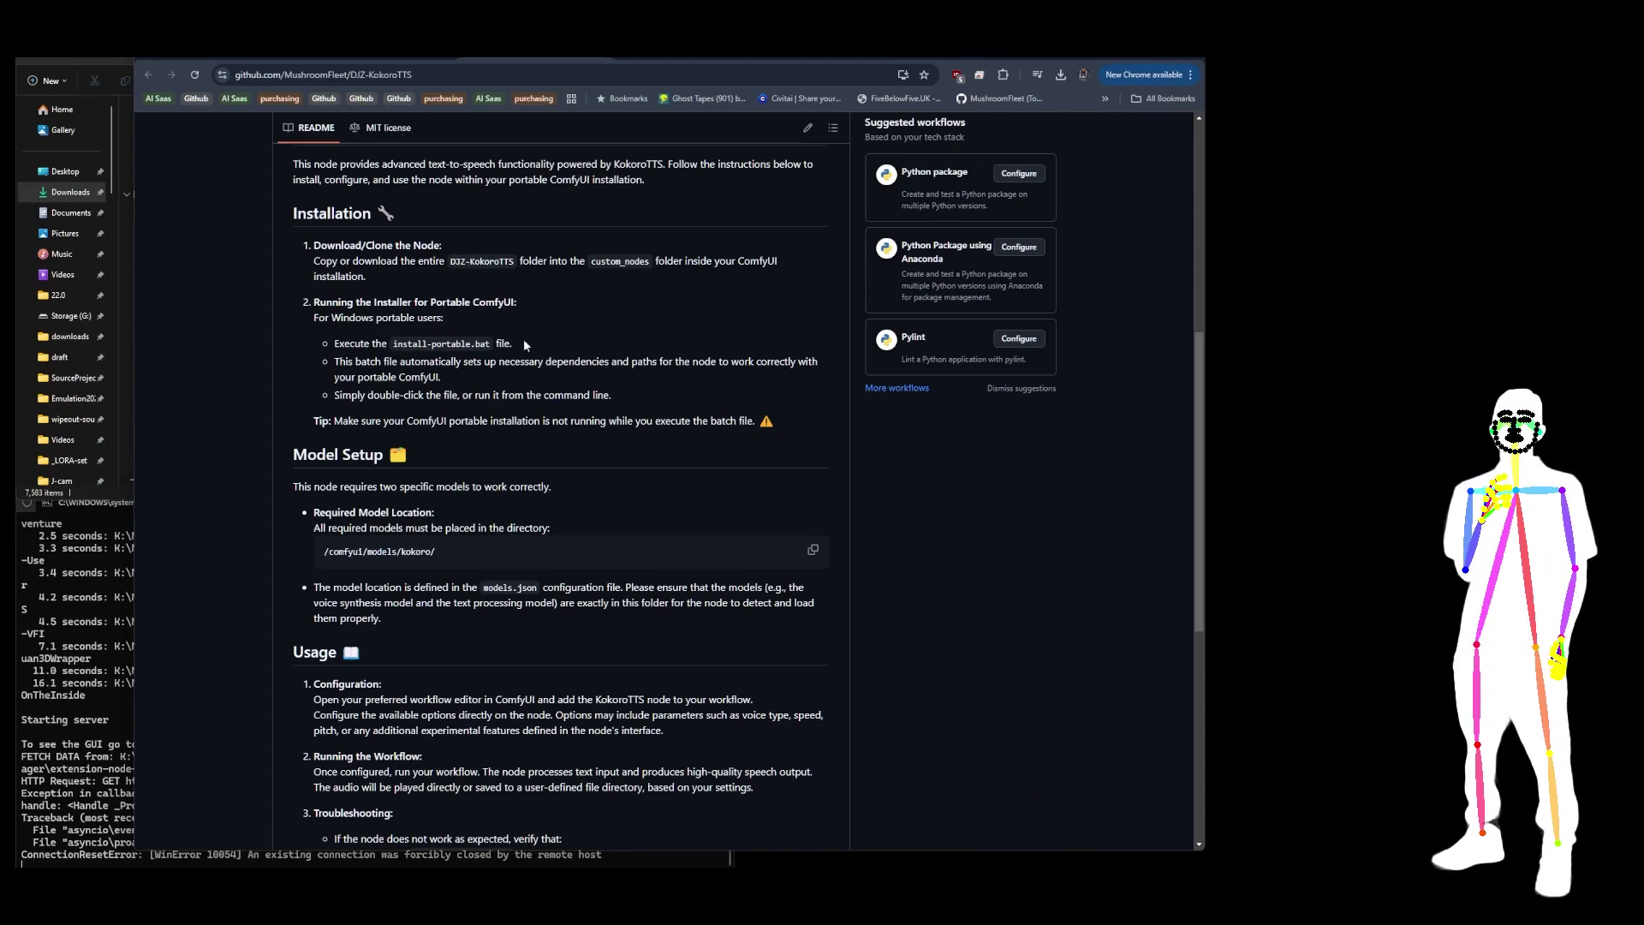
scroll(465, 435, "up", 5)
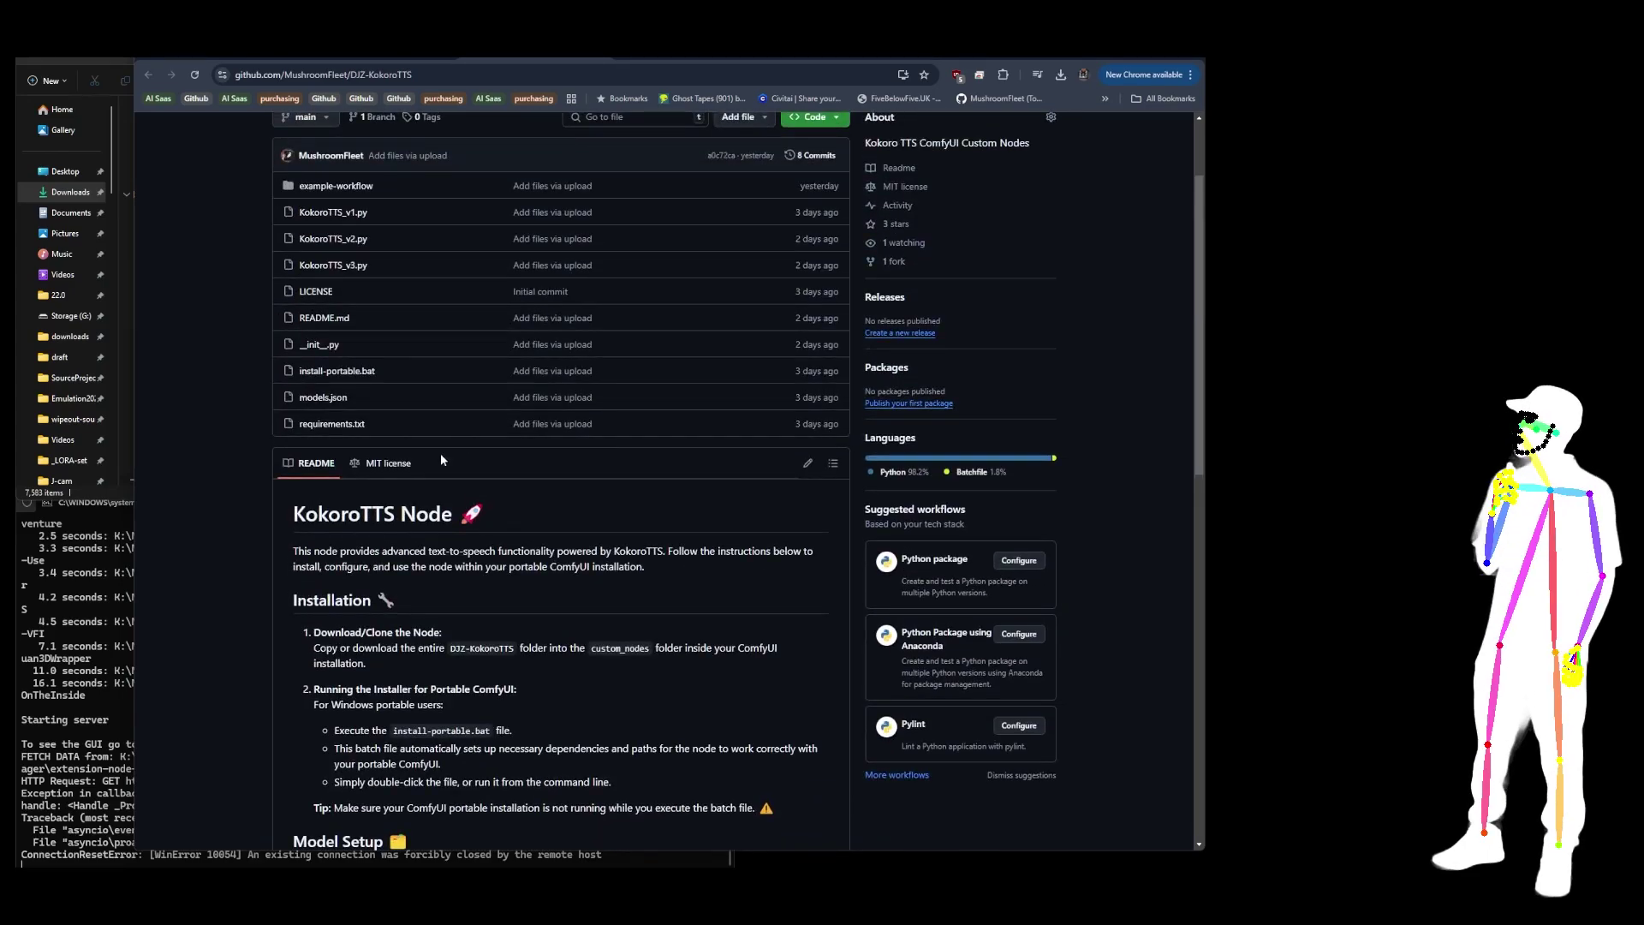
scroll(499, 597, "up", 2)
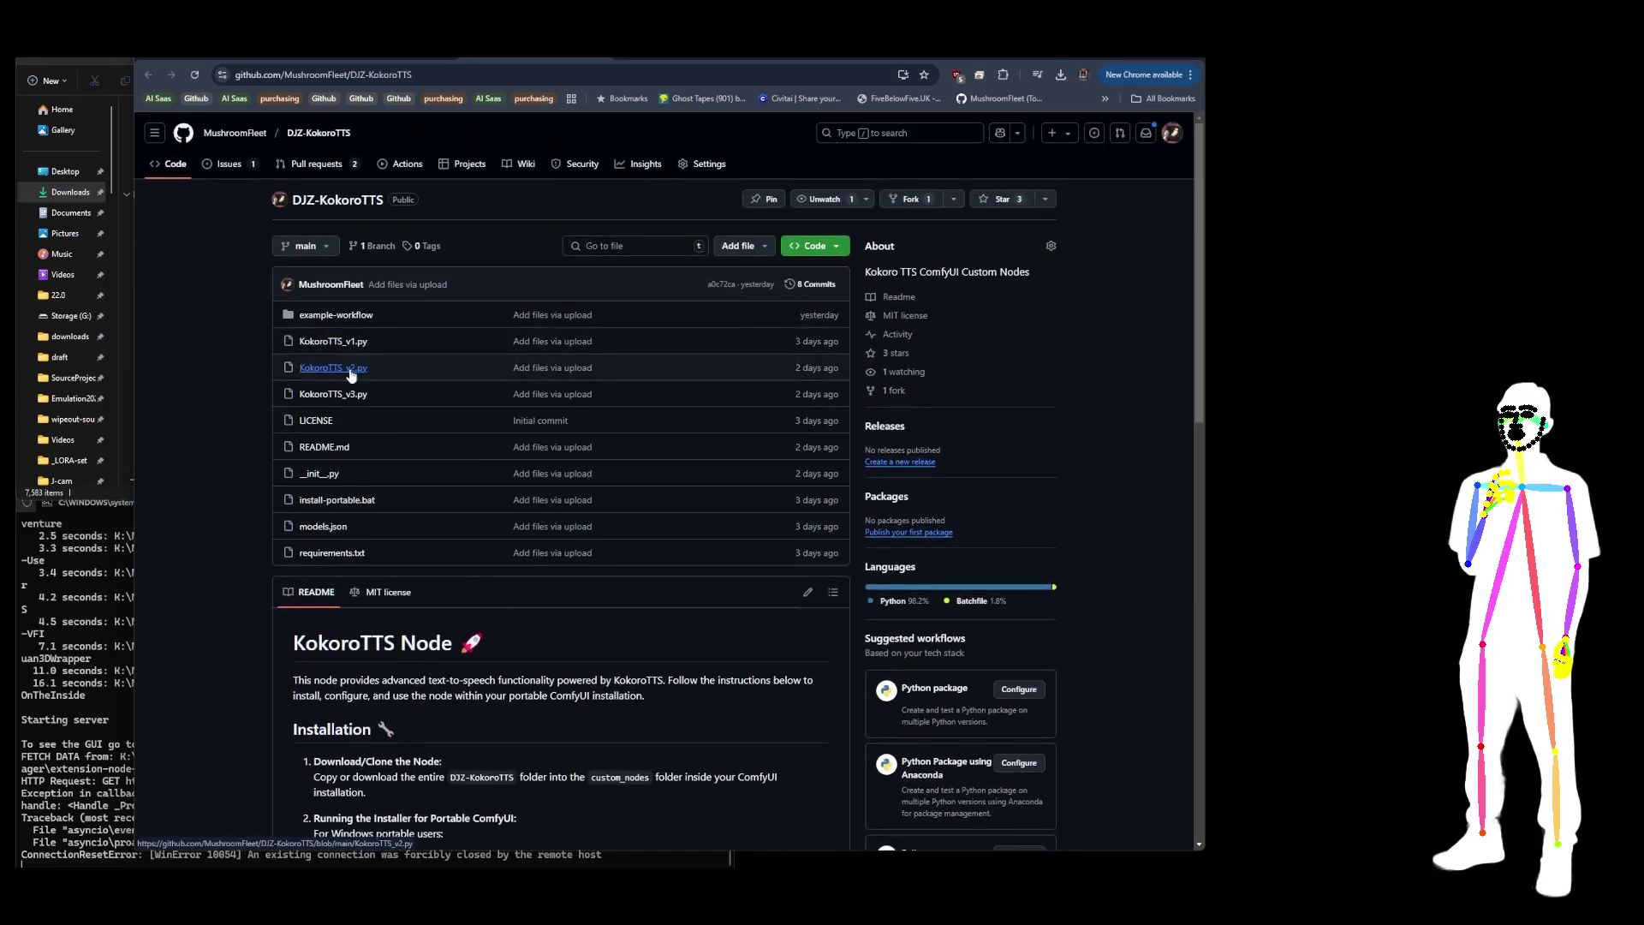
Open the EXAMPLE-KokoroTTS workflow with Enable v1 yes and v2, v3 set to no
left_click(983, 57)
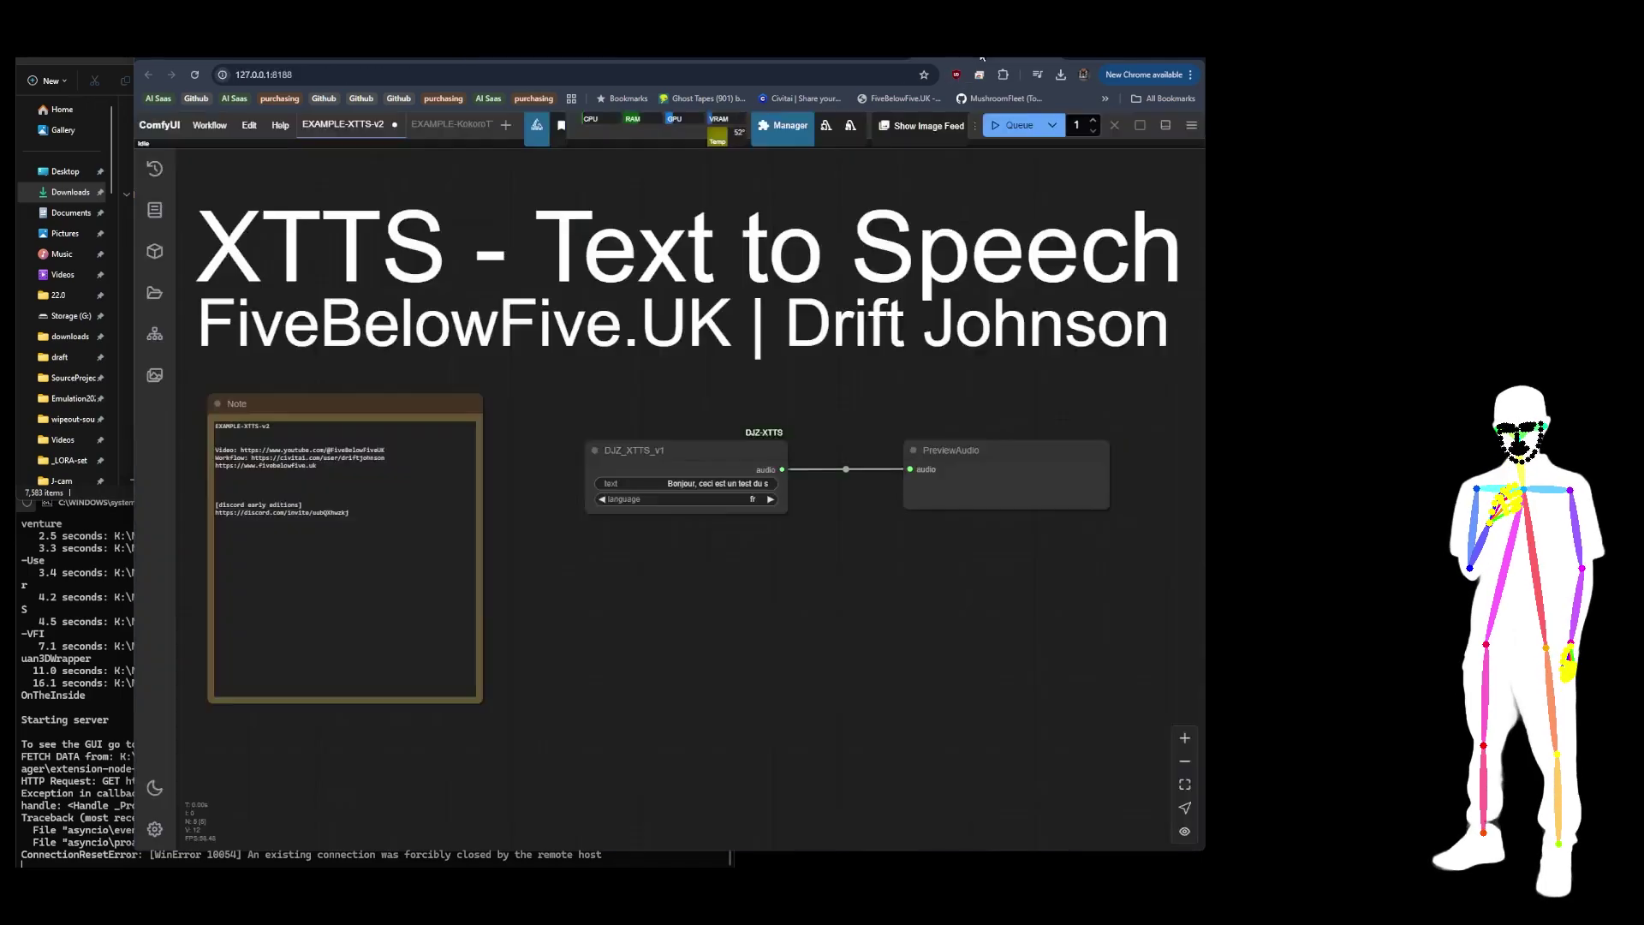
left_click(451, 125)
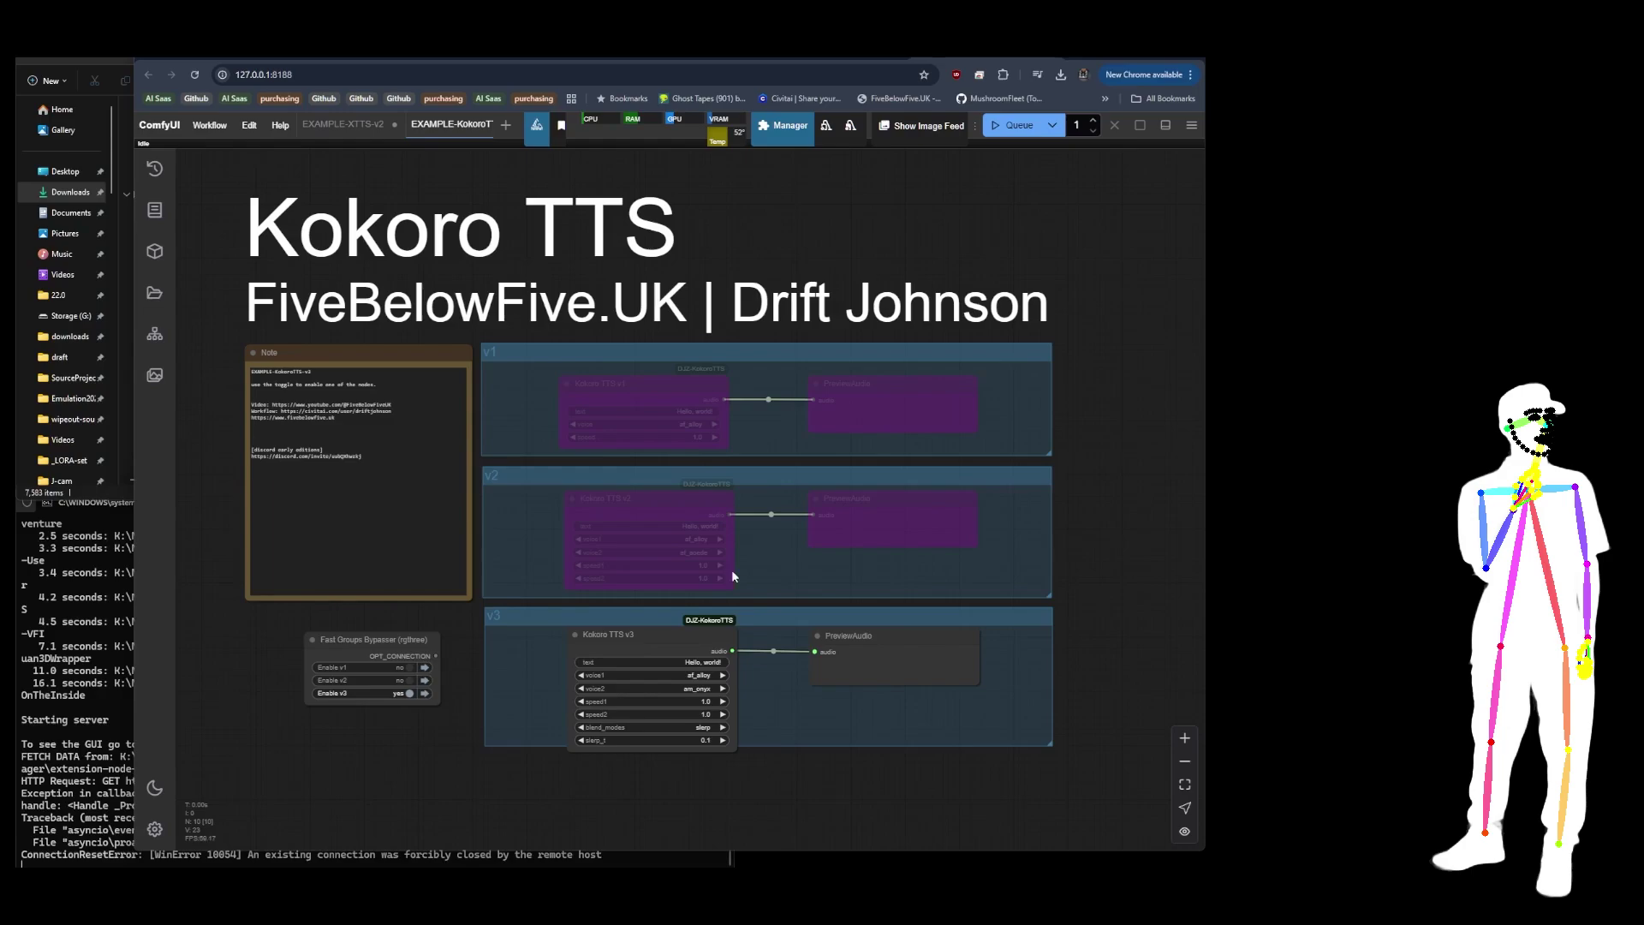
left_click(406, 692)
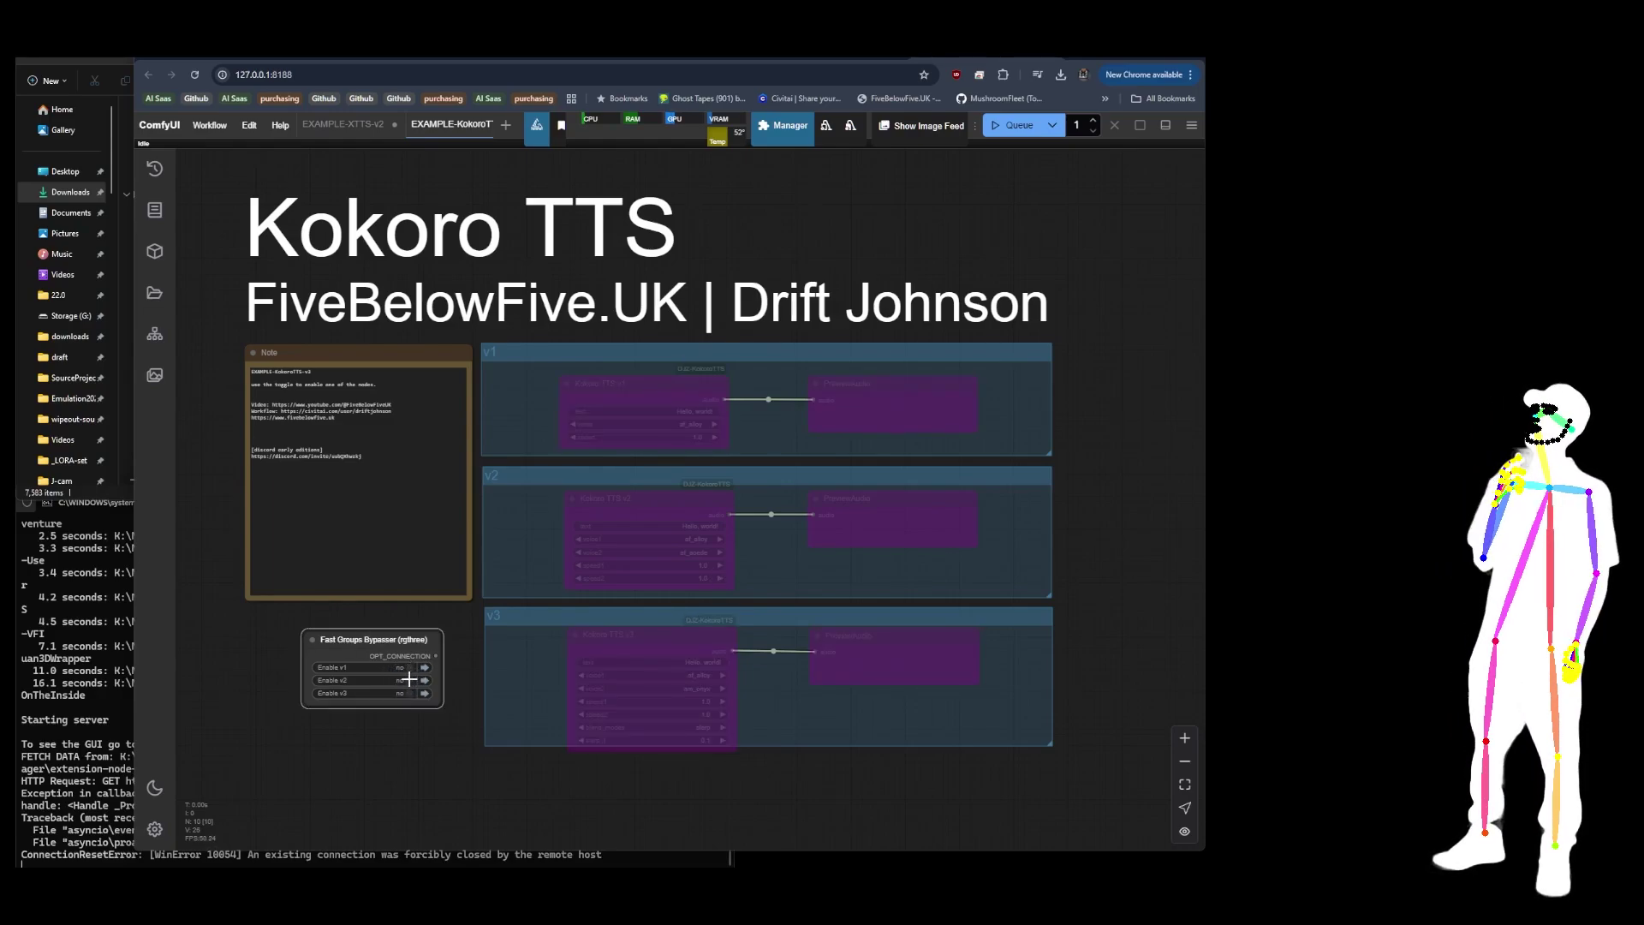
left_click(409, 680)
left_click(409, 693)
left_click(409, 680)
left_click(410, 692)
left_click(409, 667)
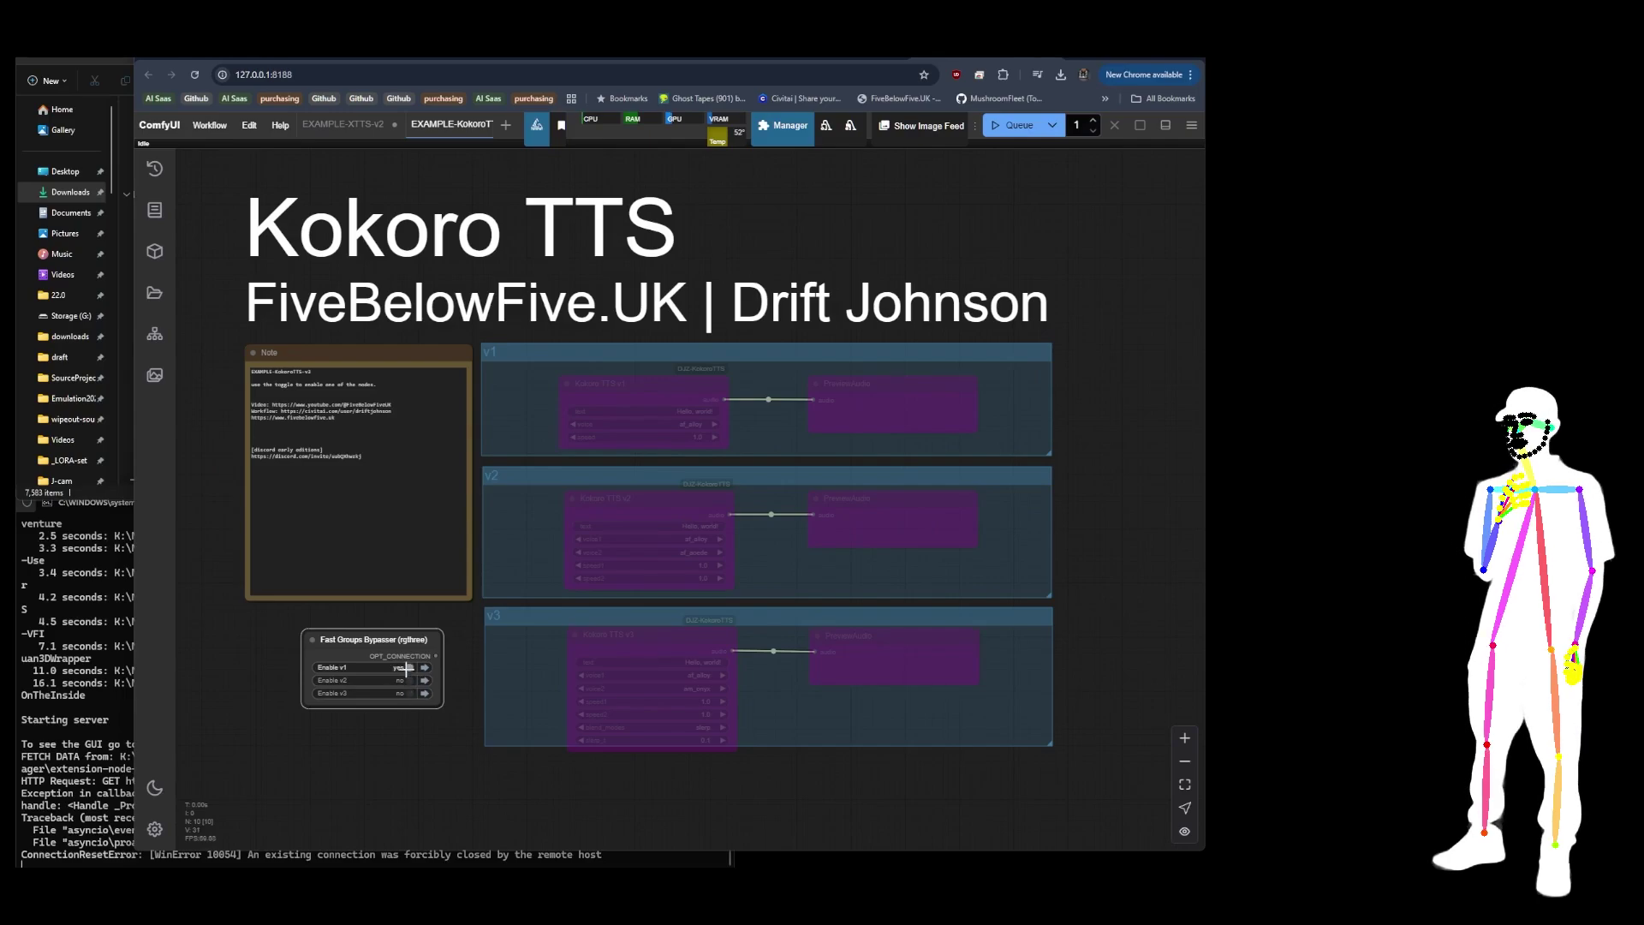
Check the v1 Kokoro TTS voice list, leaving af_alloy selected
scroll(768, 411, "up", 5)
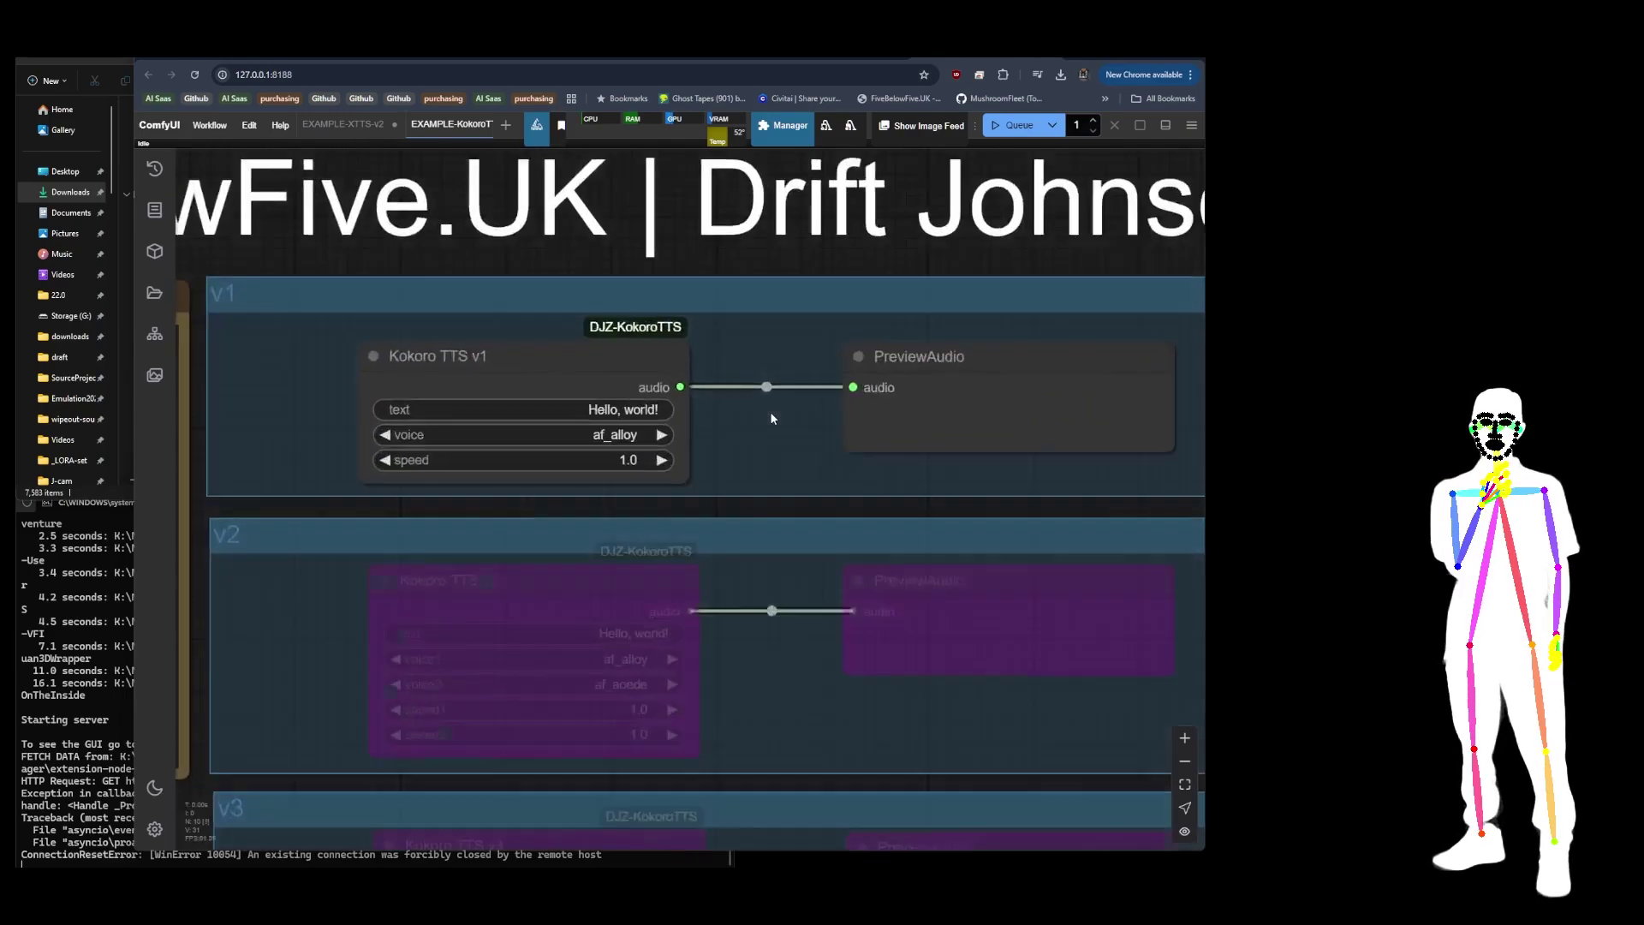
left_click(552, 439)
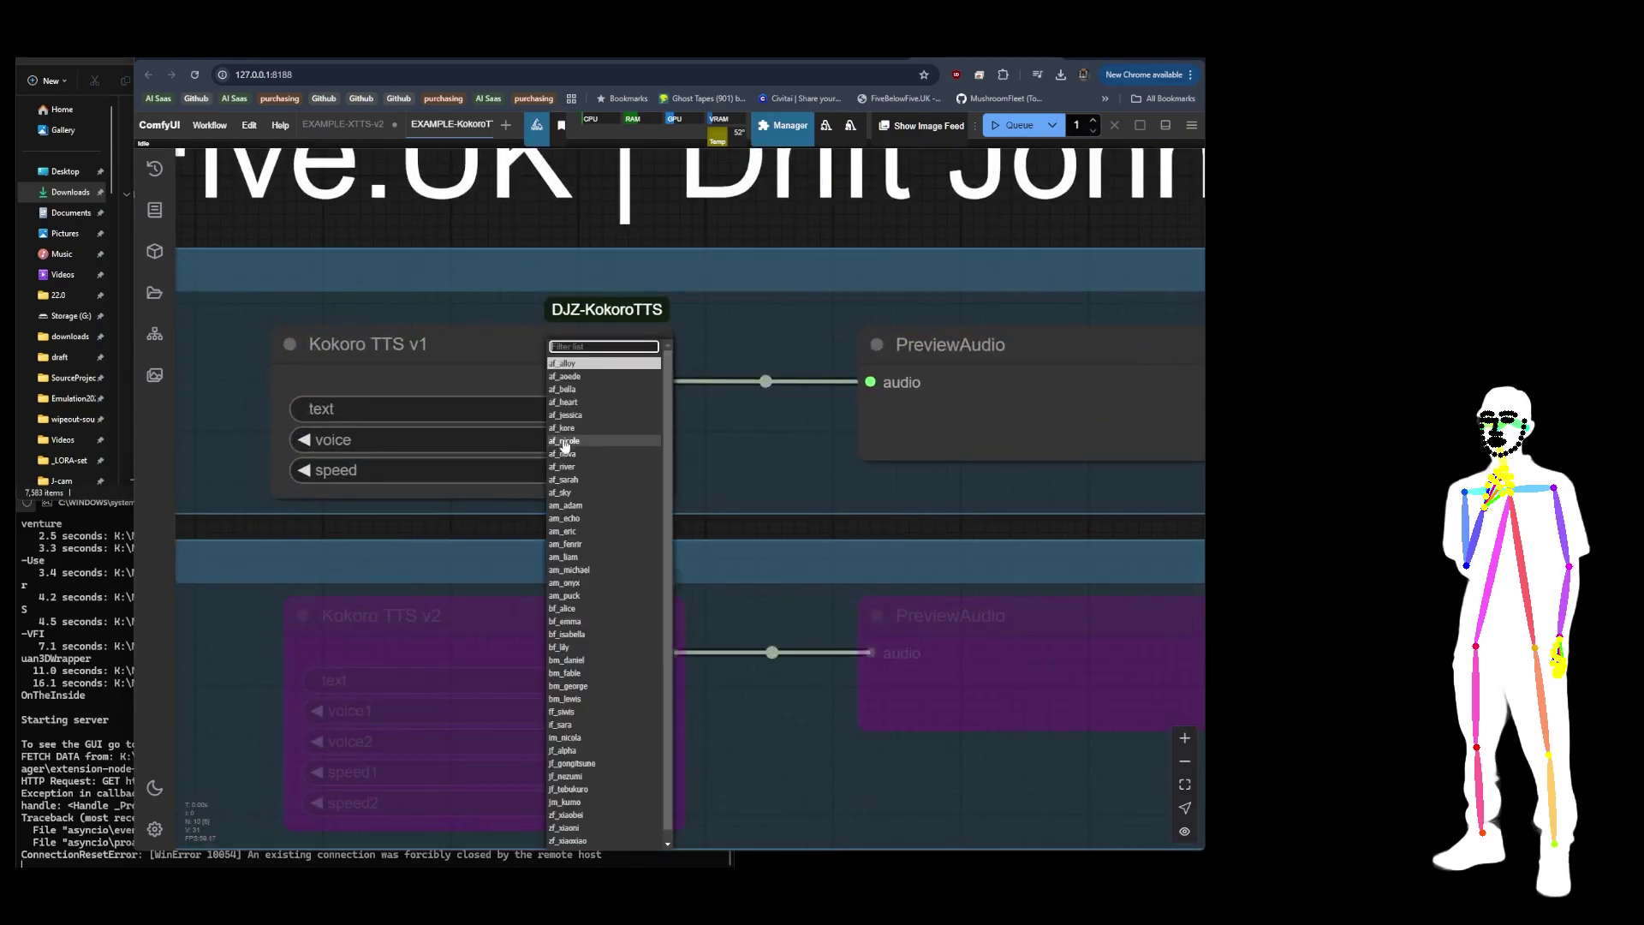
left_click(763, 436)
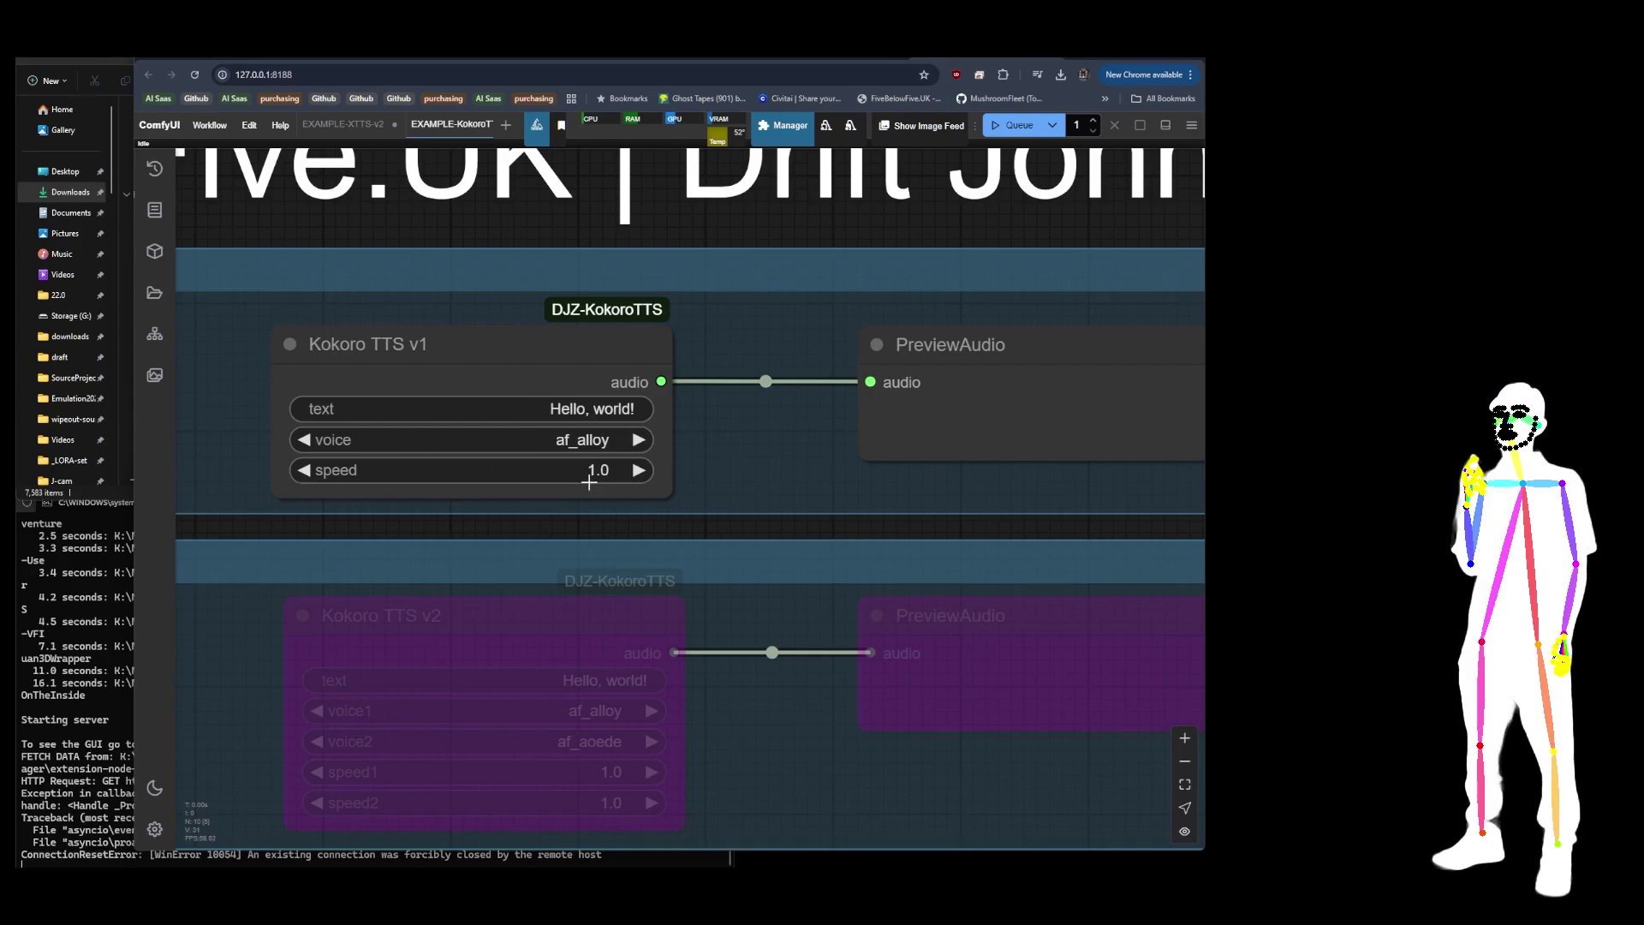
scroll(744, 294, "down", 8)
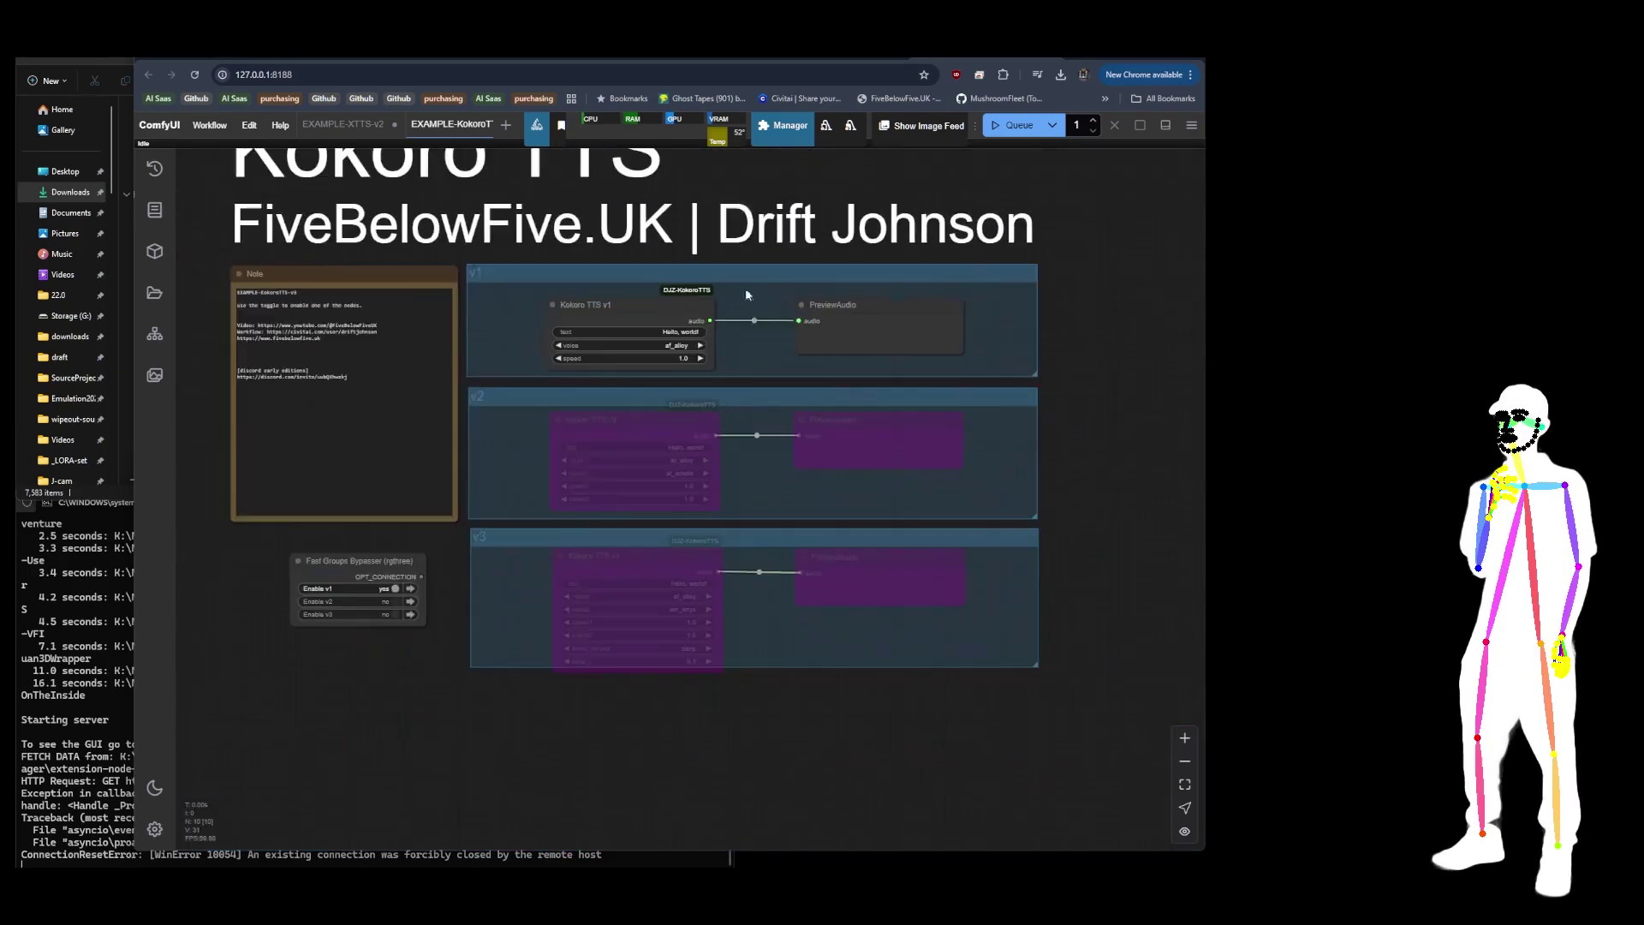
Switch to only the v2 group and frame its Kokoro TTS node (af_alloy + af_aoede, speed 1.0)
left_click(393, 589)
left_click(393, 601)
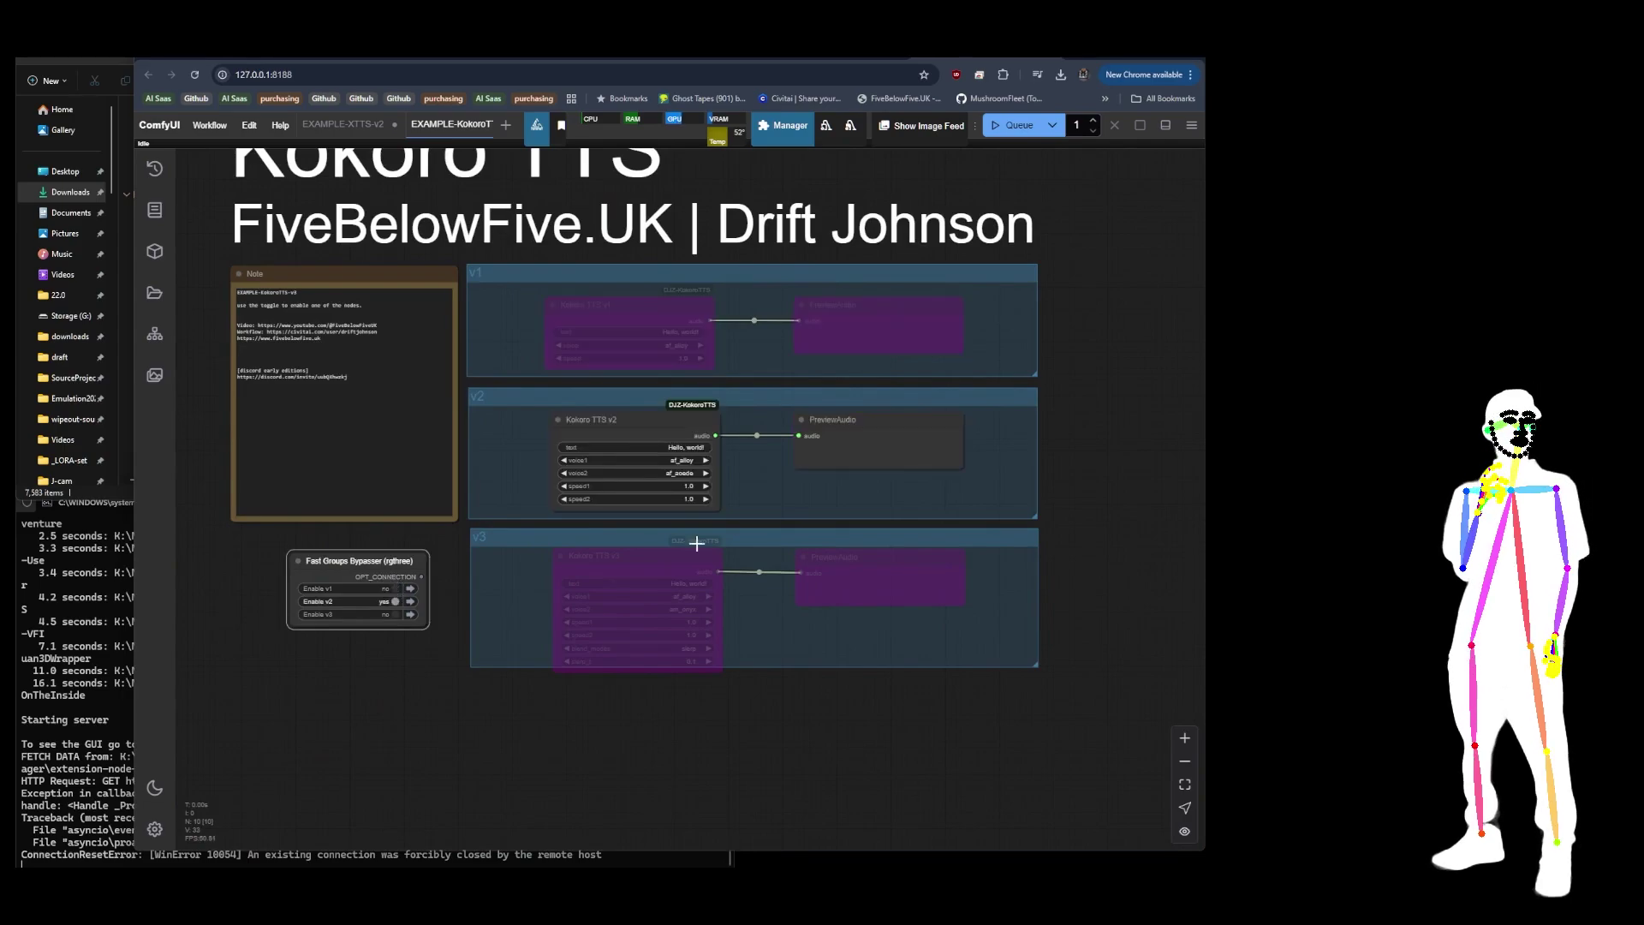
scroll(802, 440, "up", 8)
left_click_drag(636, 492, 714, 490)
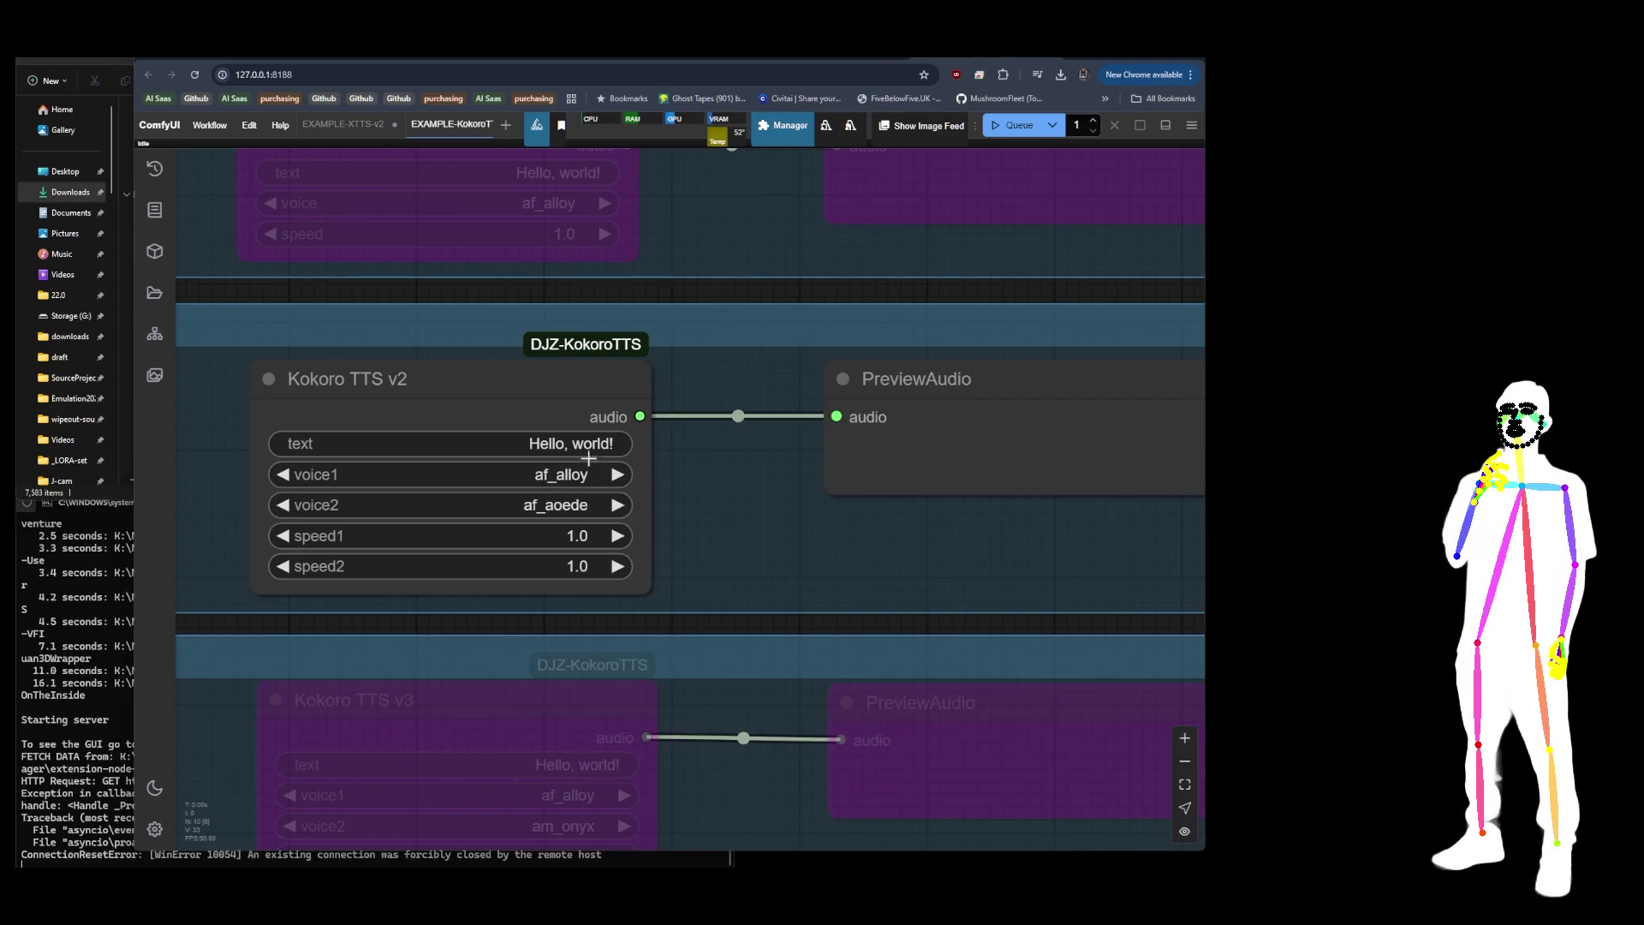
scroll(651, 337, "down", 5)
Enable only the v3 group and set its slerp_t to 1.0 (af_alloy with am_onyx)
left_click(294, 557)
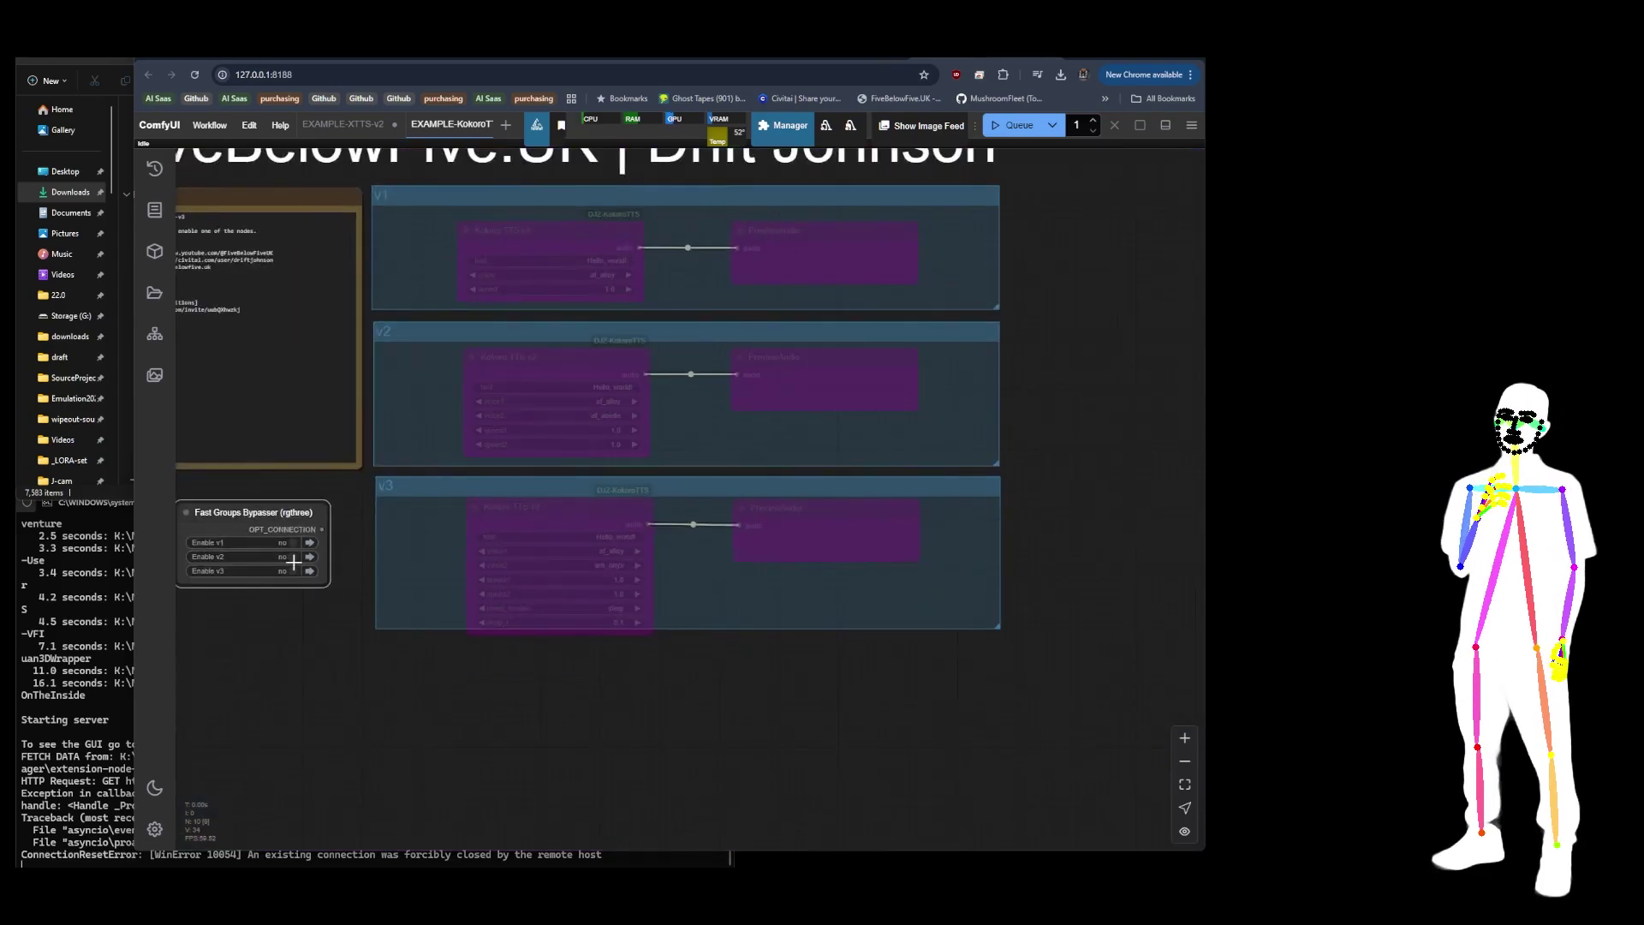
left_click(293, 571)
scroll(665, 598, "up", 5)
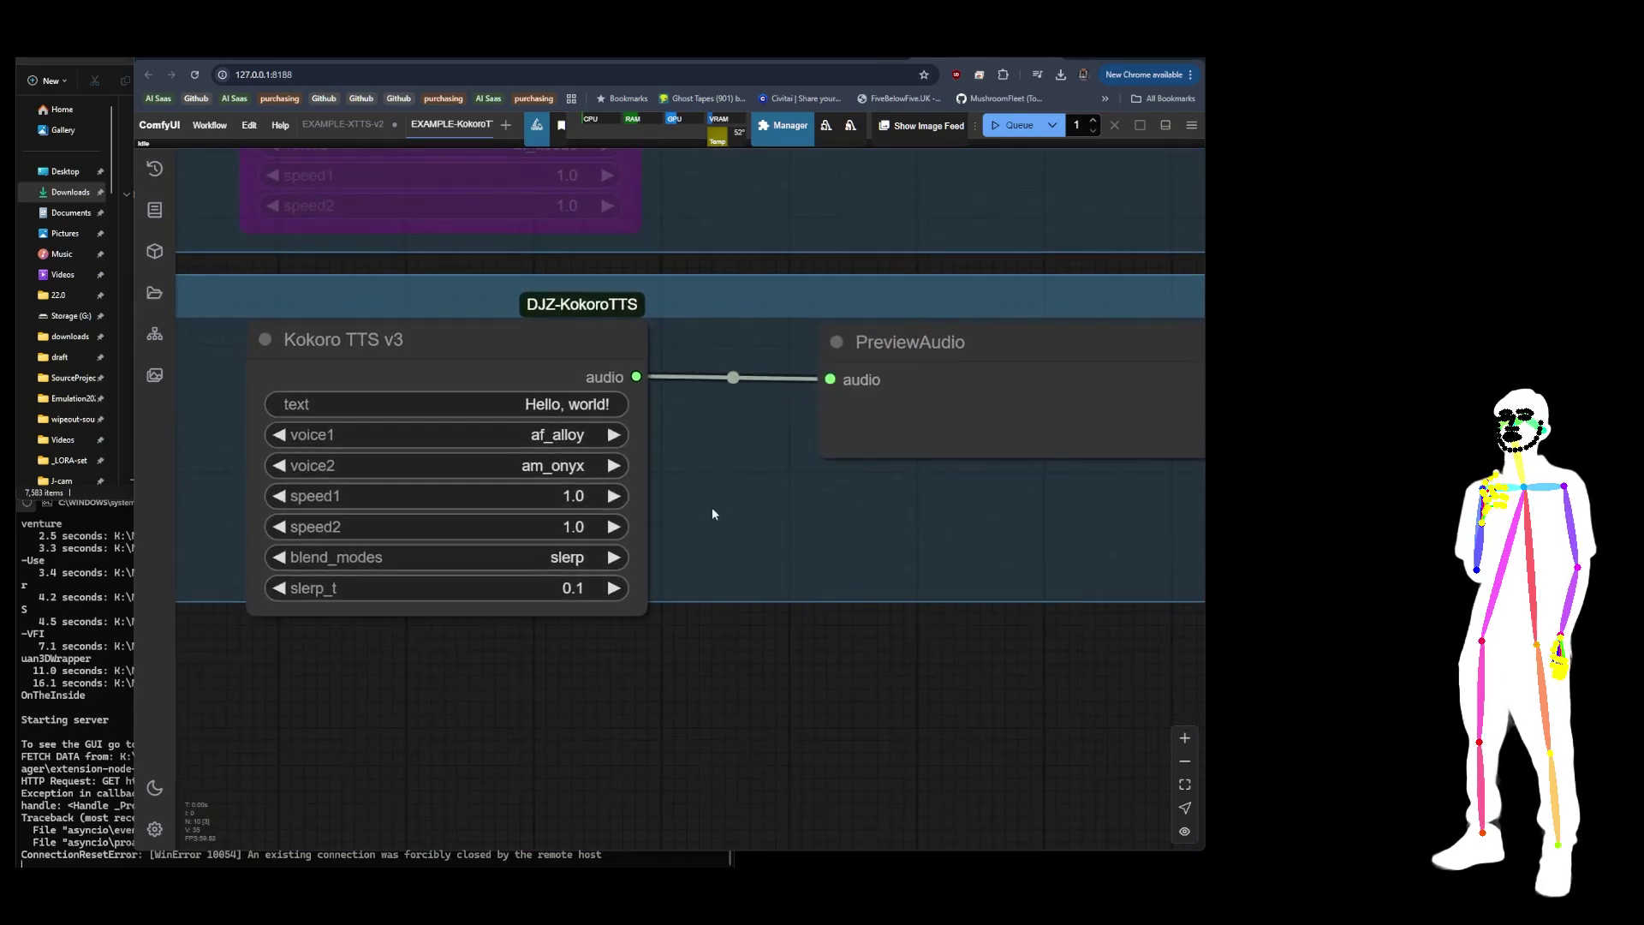
left_click_drag(712, 511, 646, 484)
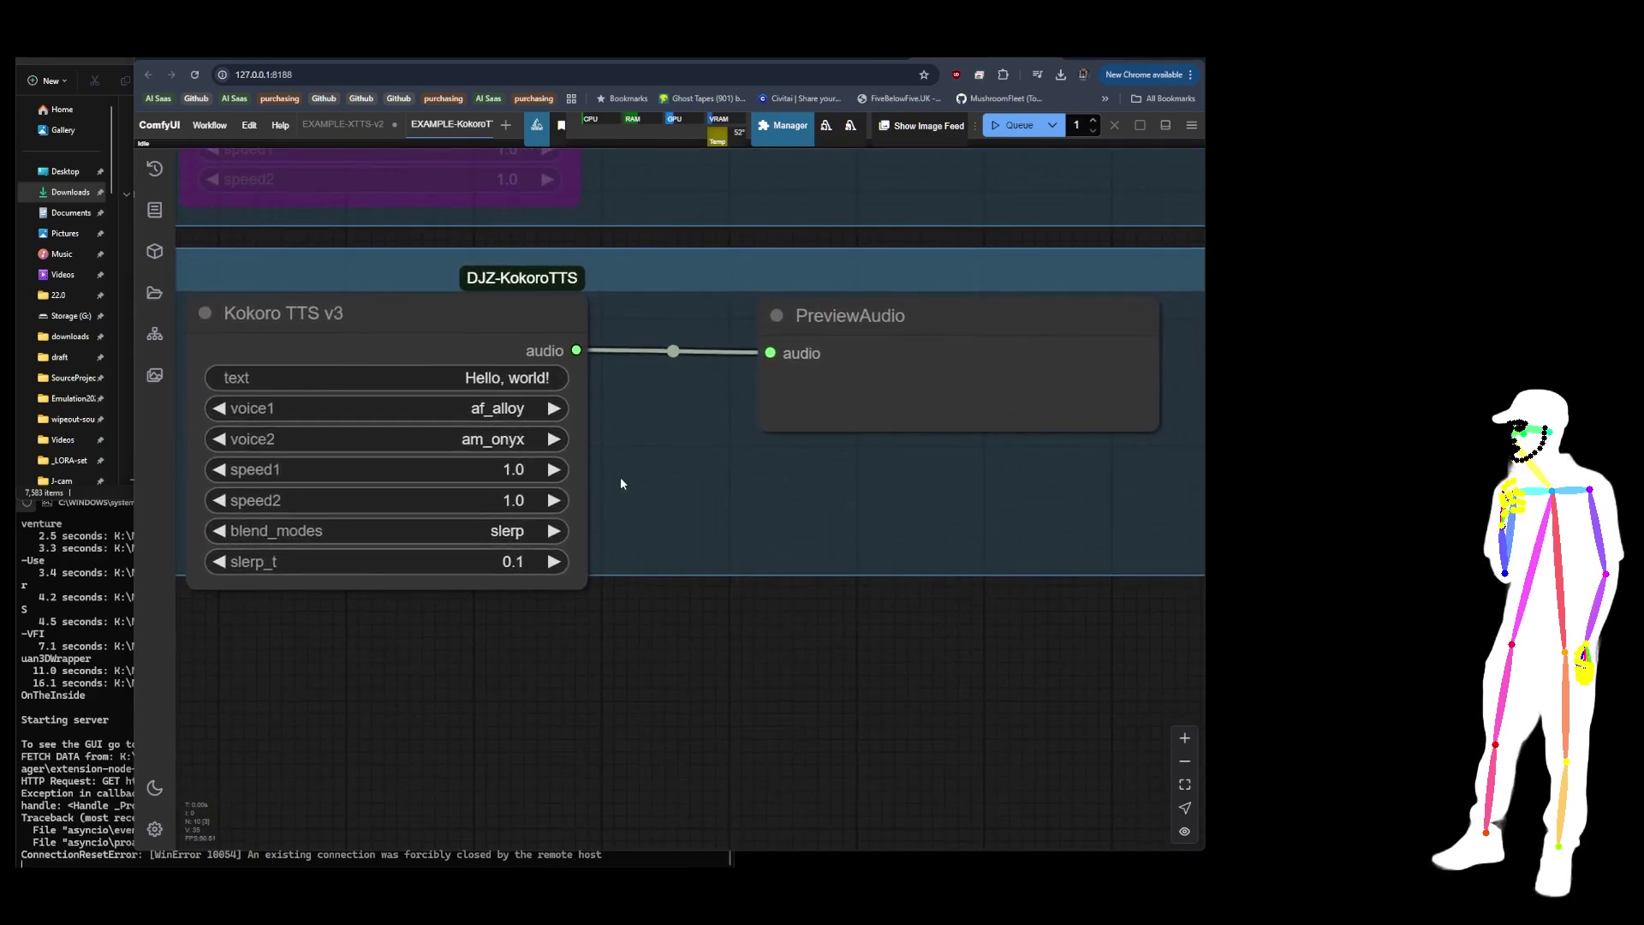
scroll(630, 479, "down", 2)
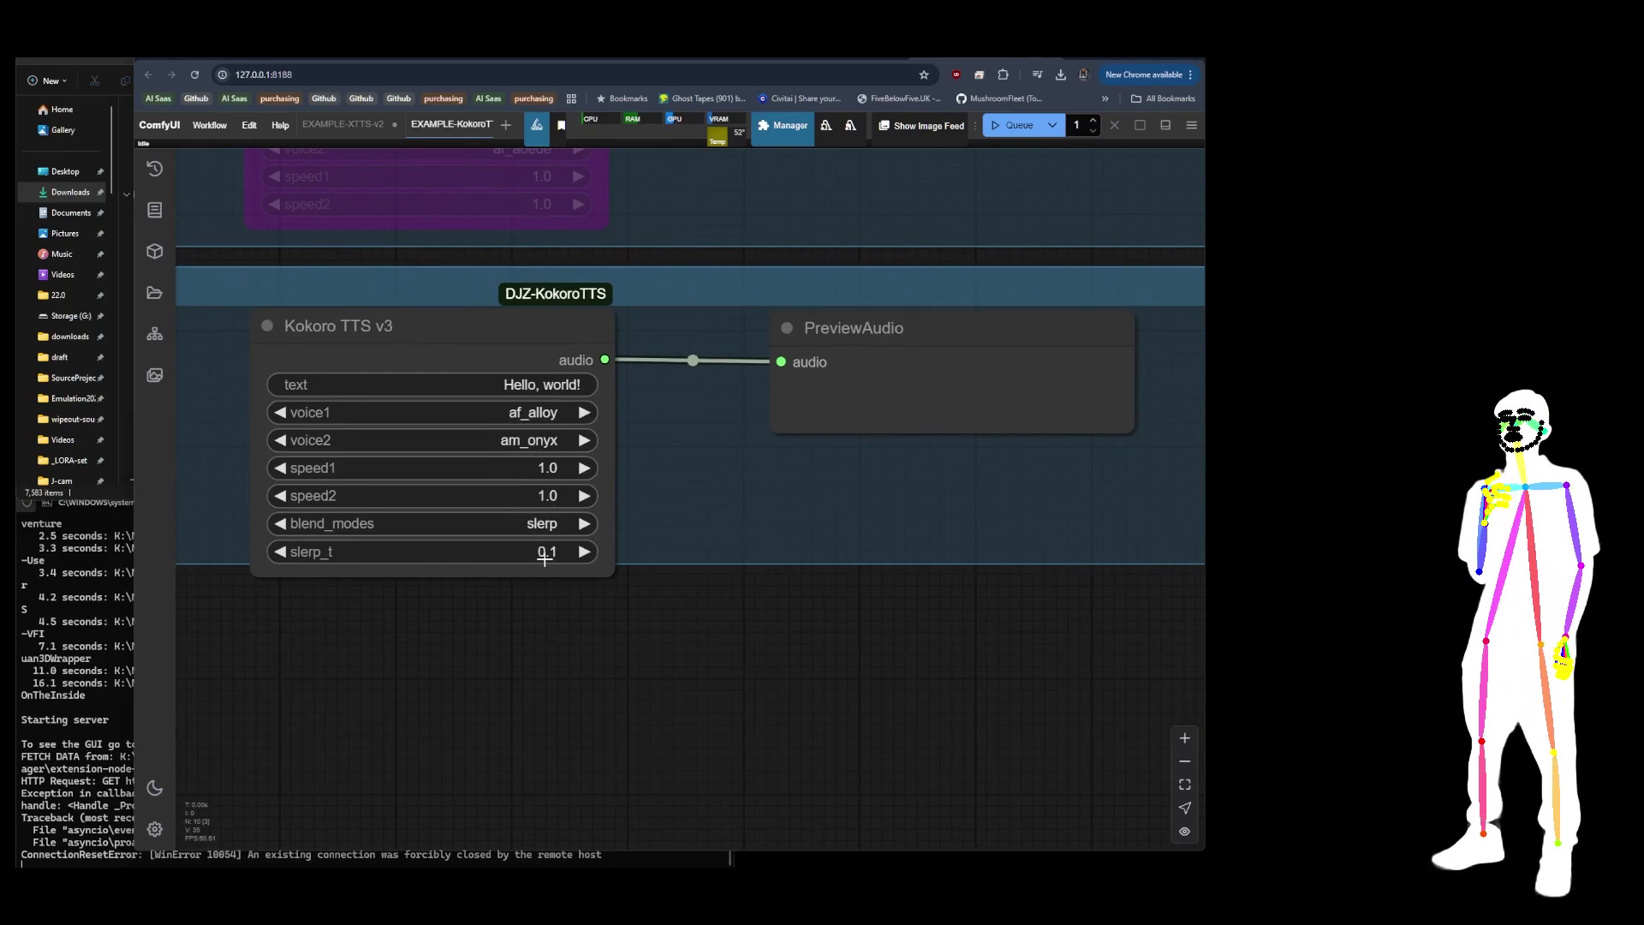
left_click(282, 551)
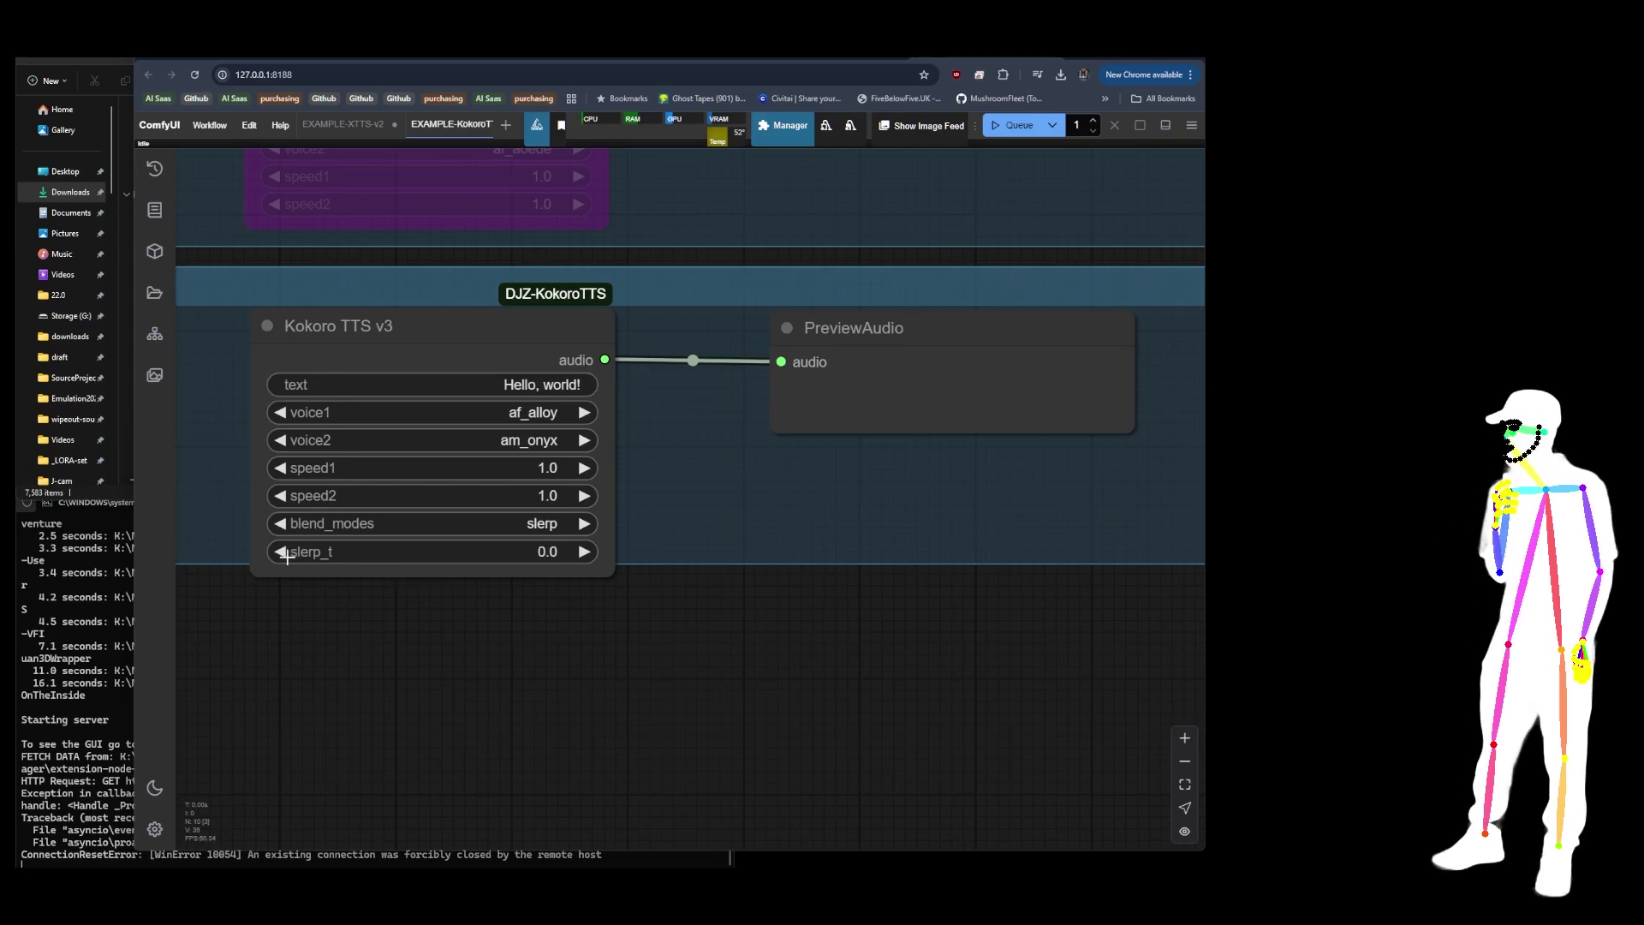
left_click(585, 552)
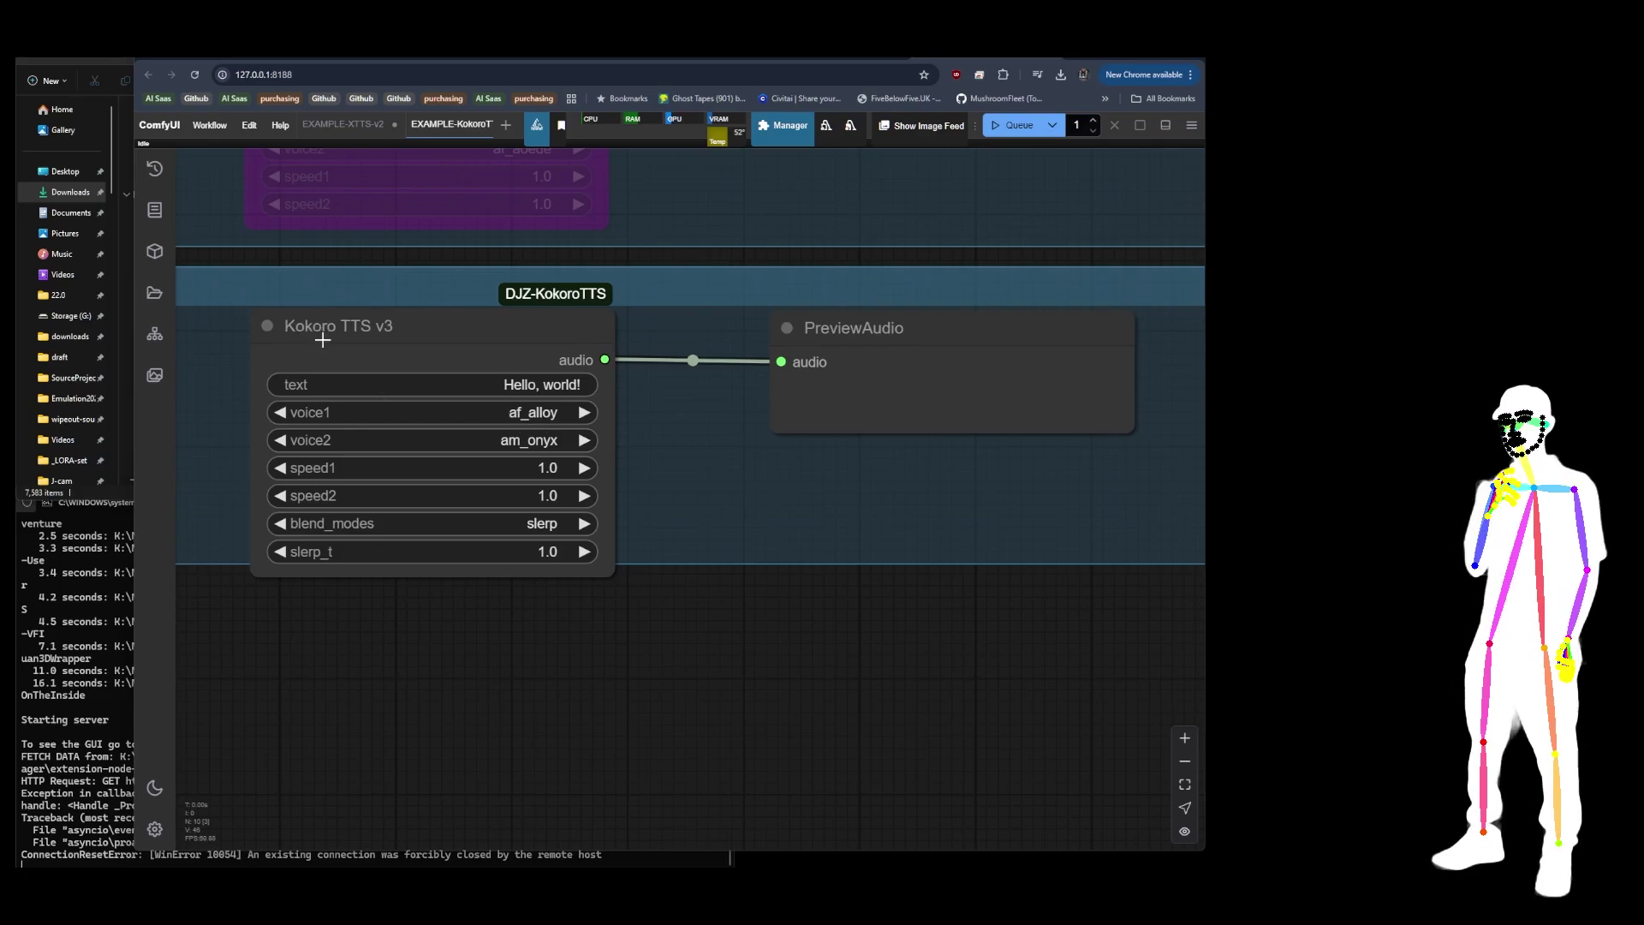
Bring all three groups into view, then disable v3 and enable v1
scroll(354, 426, "down", 5)
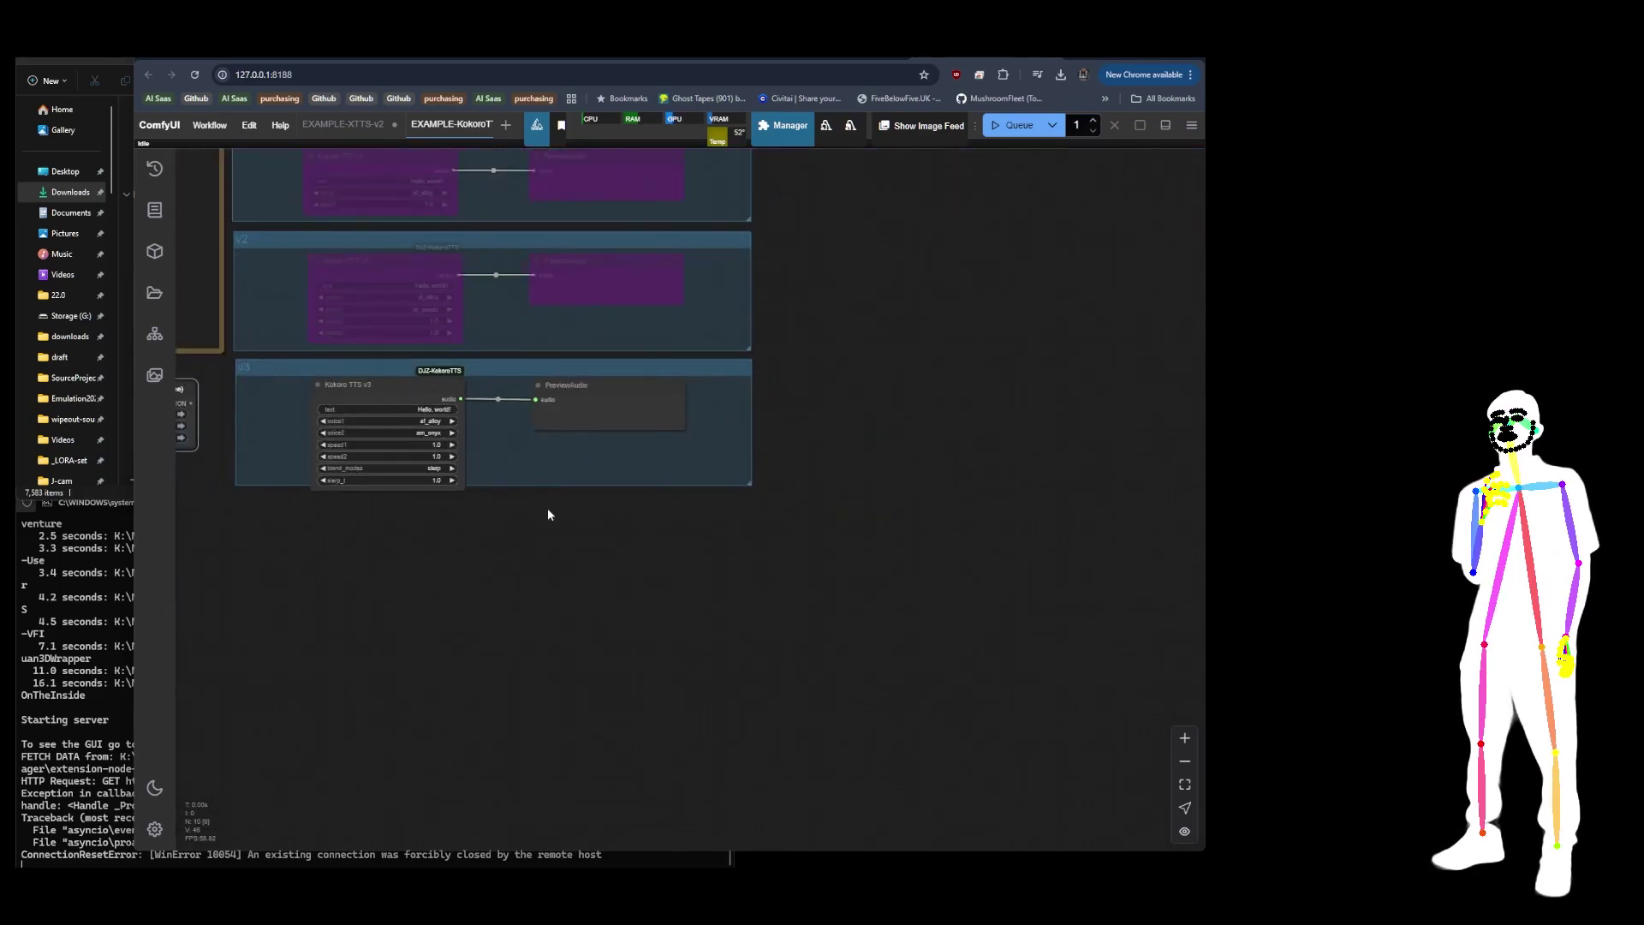
scroll(672, 546, "down", 2)
left_click_drag(541, 346, 557, 386)
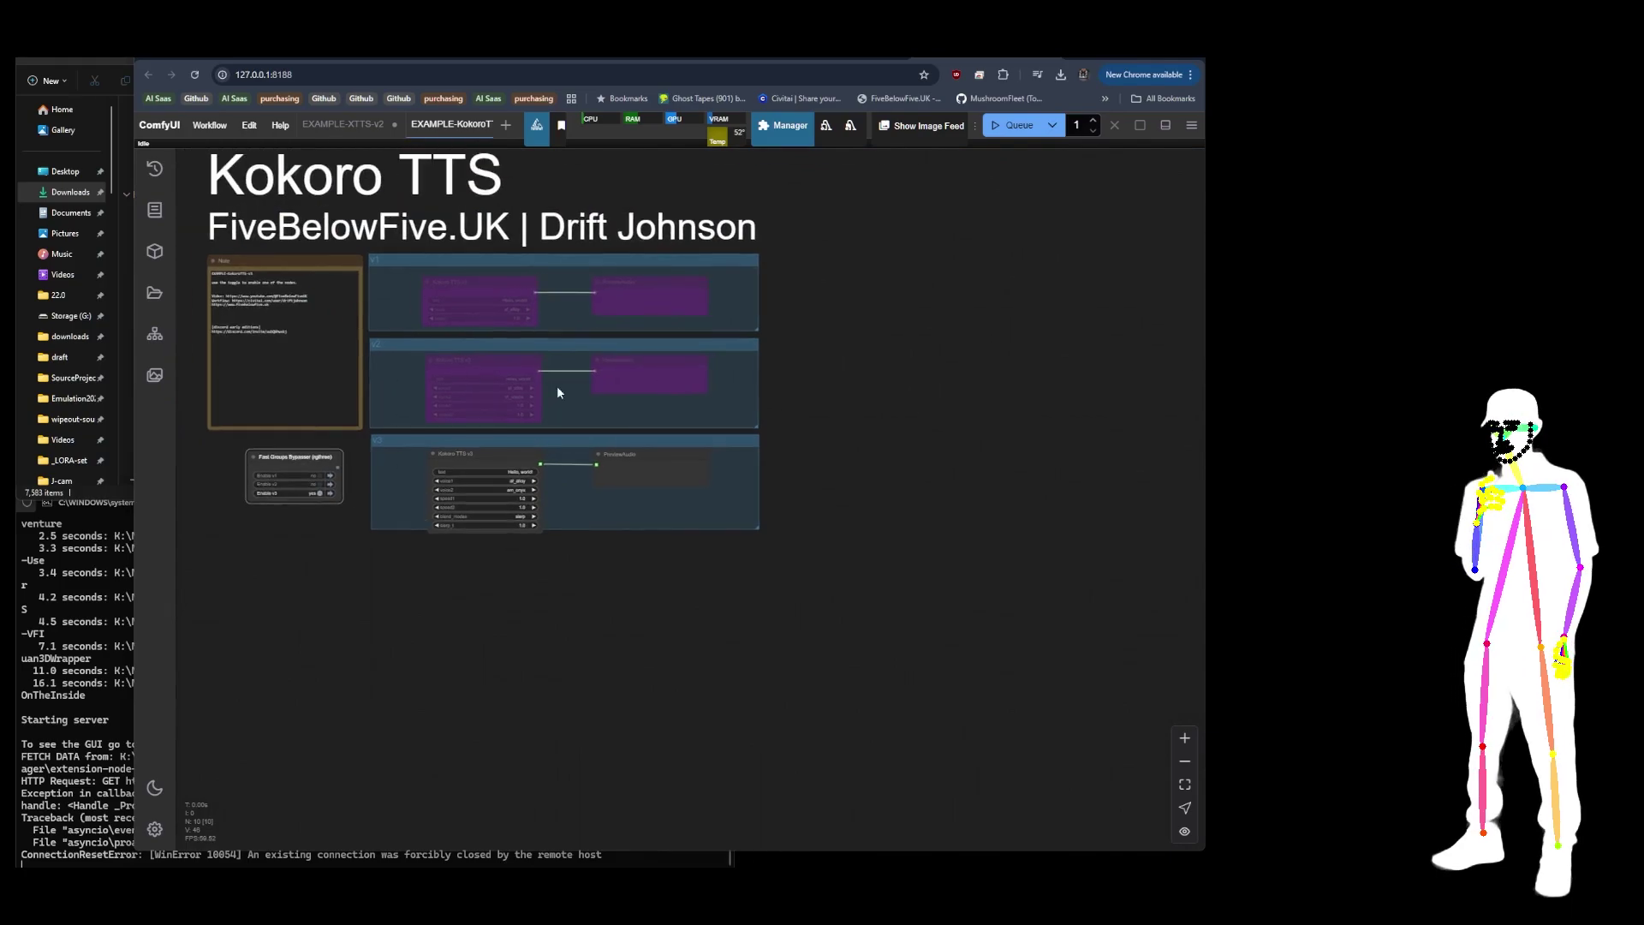
scroll(454, 514, "up", 5)
scroll(578, 463, "up", 6)
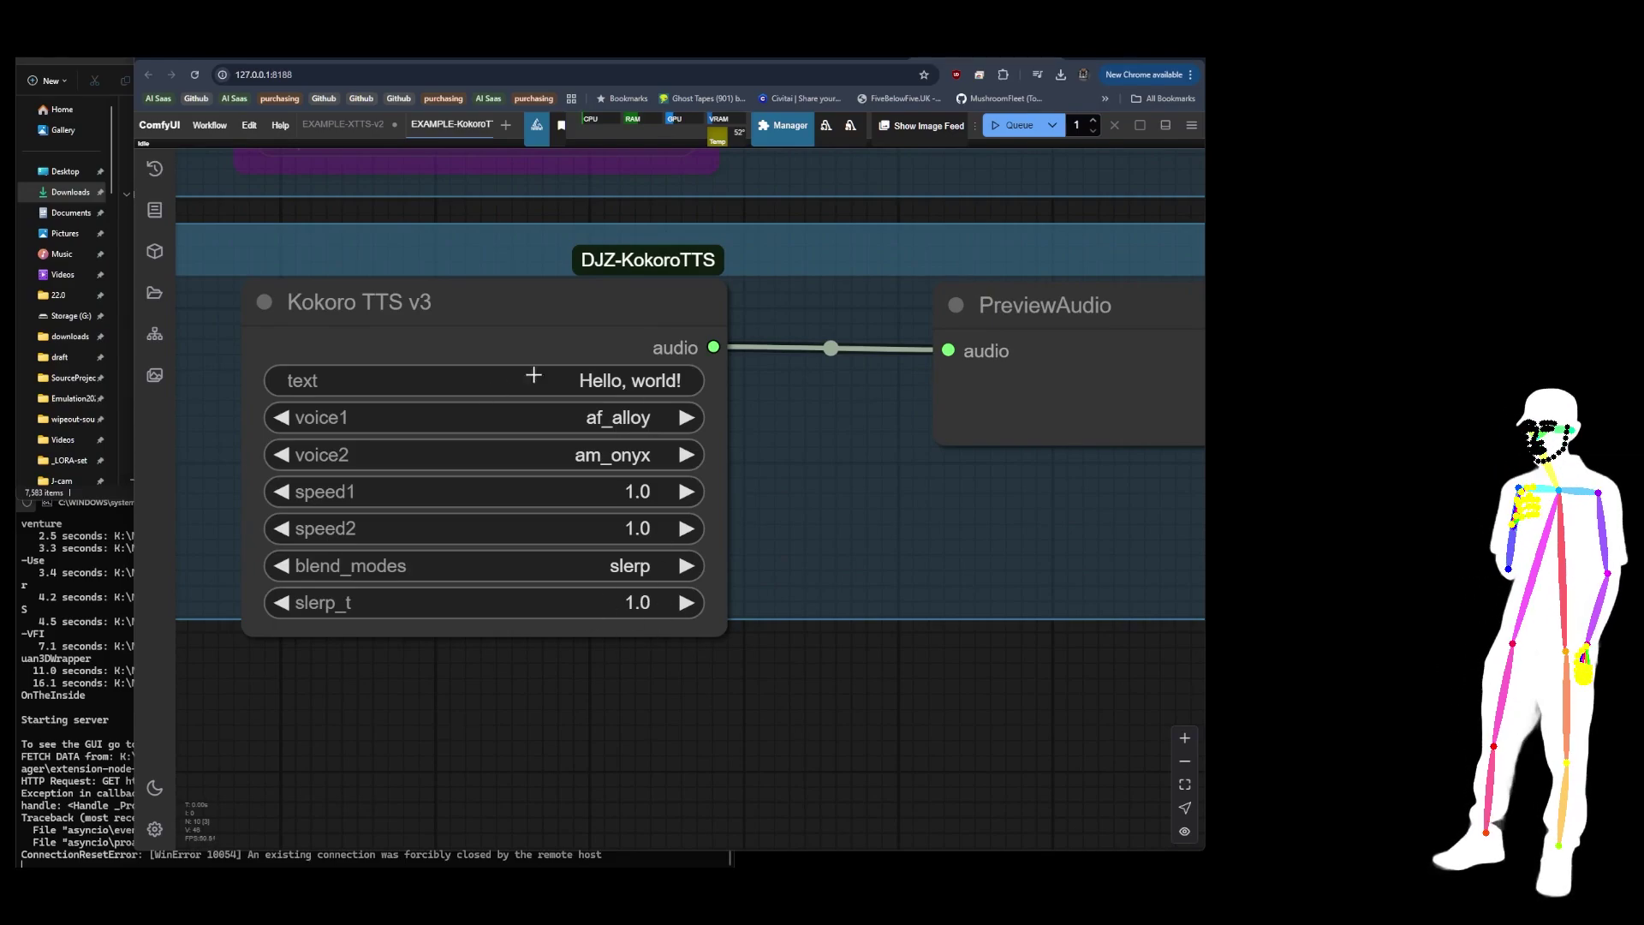
scroll(617, 390, "down", 6)
scroll(774, 488, "down", 1)
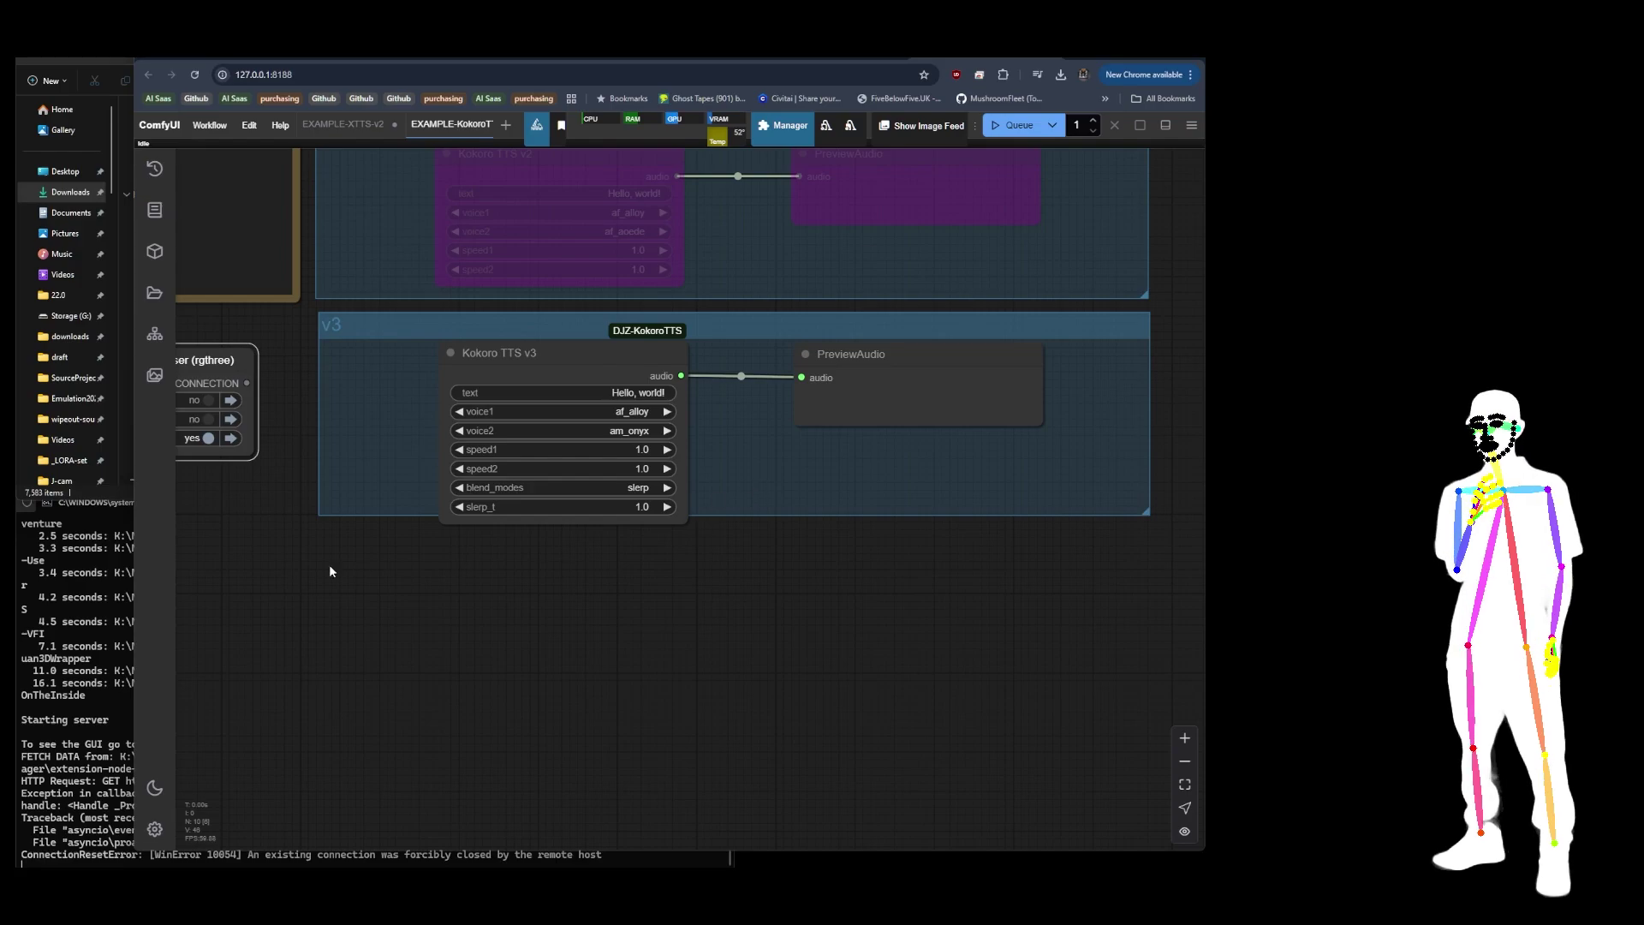
scroll(329, 563, "down", 4)
left_click_drag(613, 601, 804, 725)
scroll(688, 479, "up", 3)
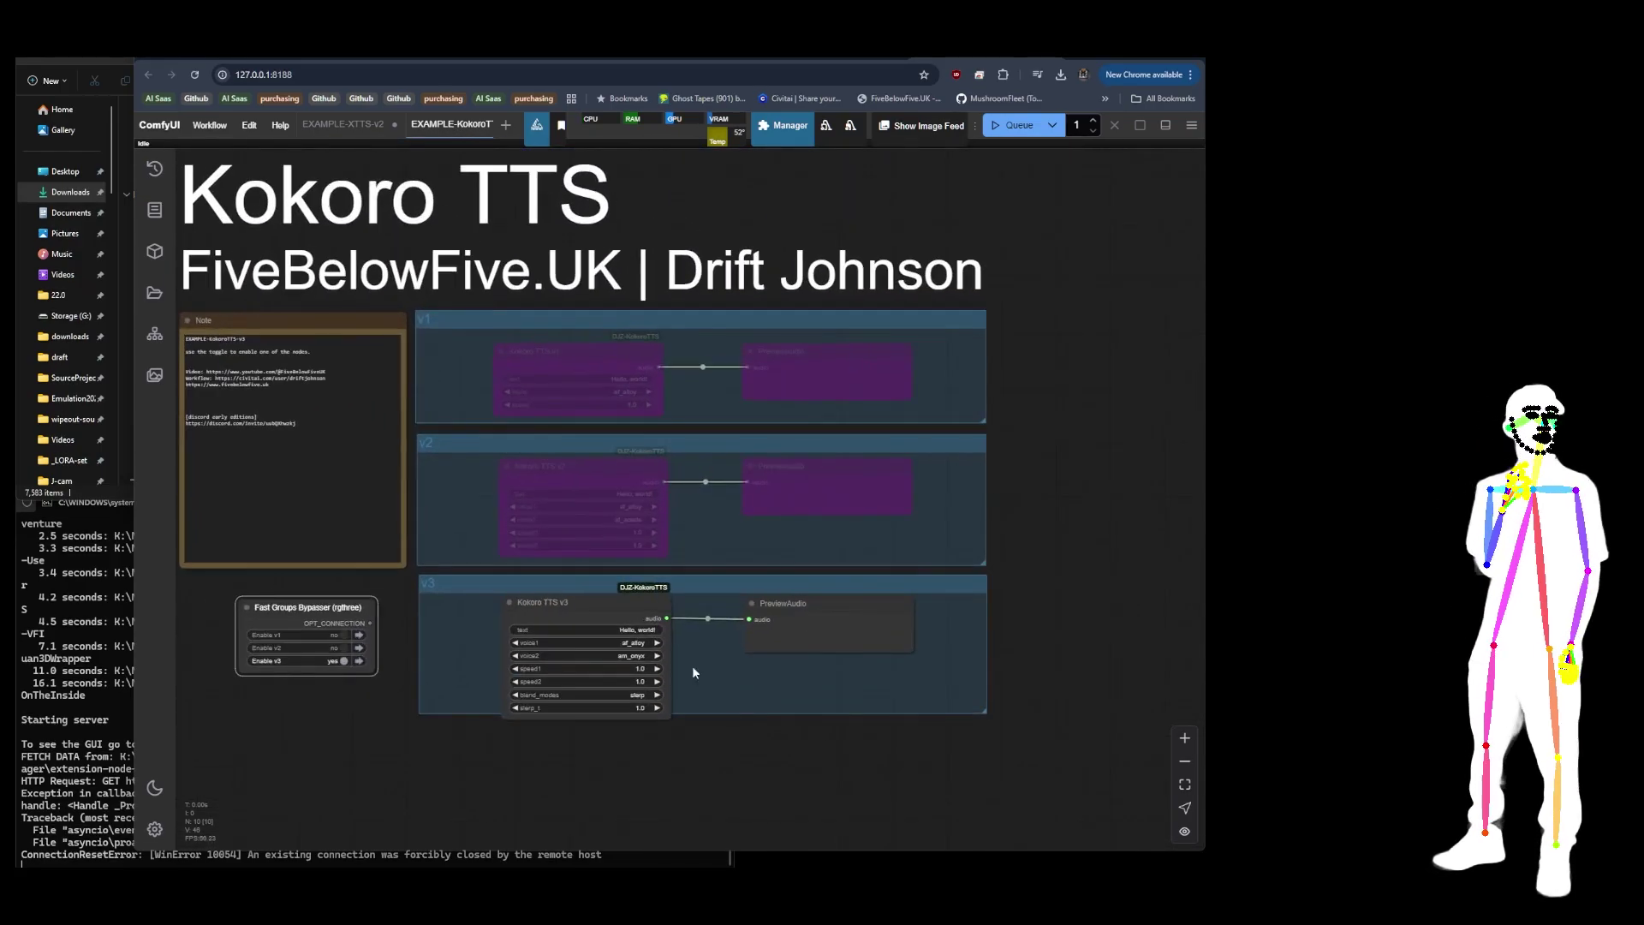
left_click(341, 661)
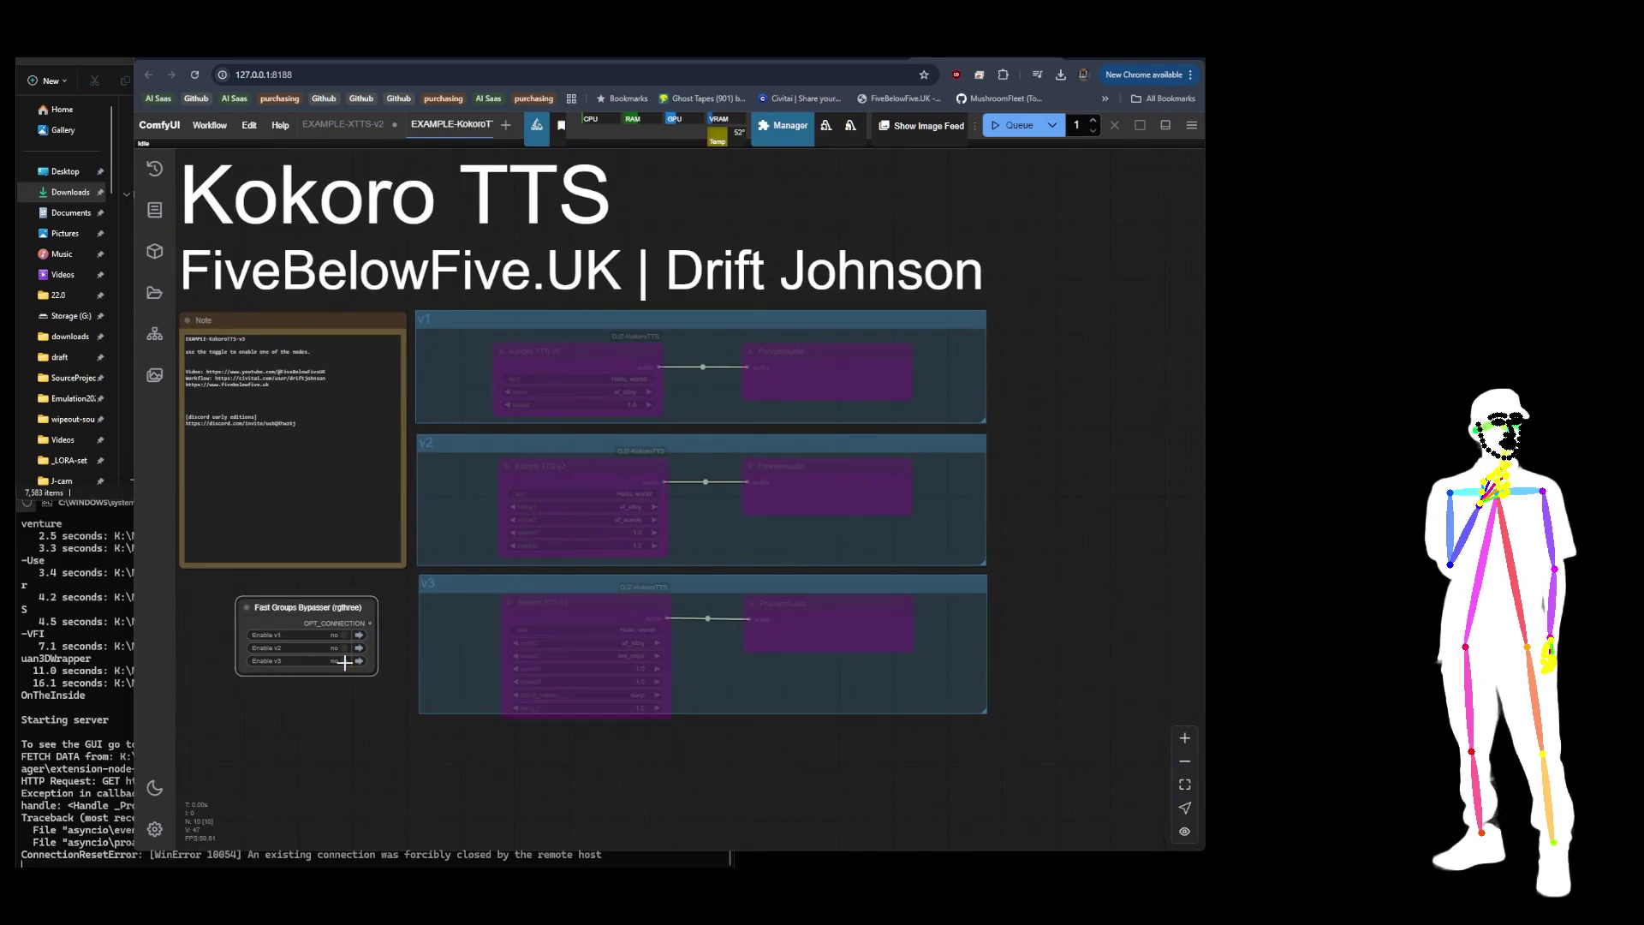
left_click(342, 635)
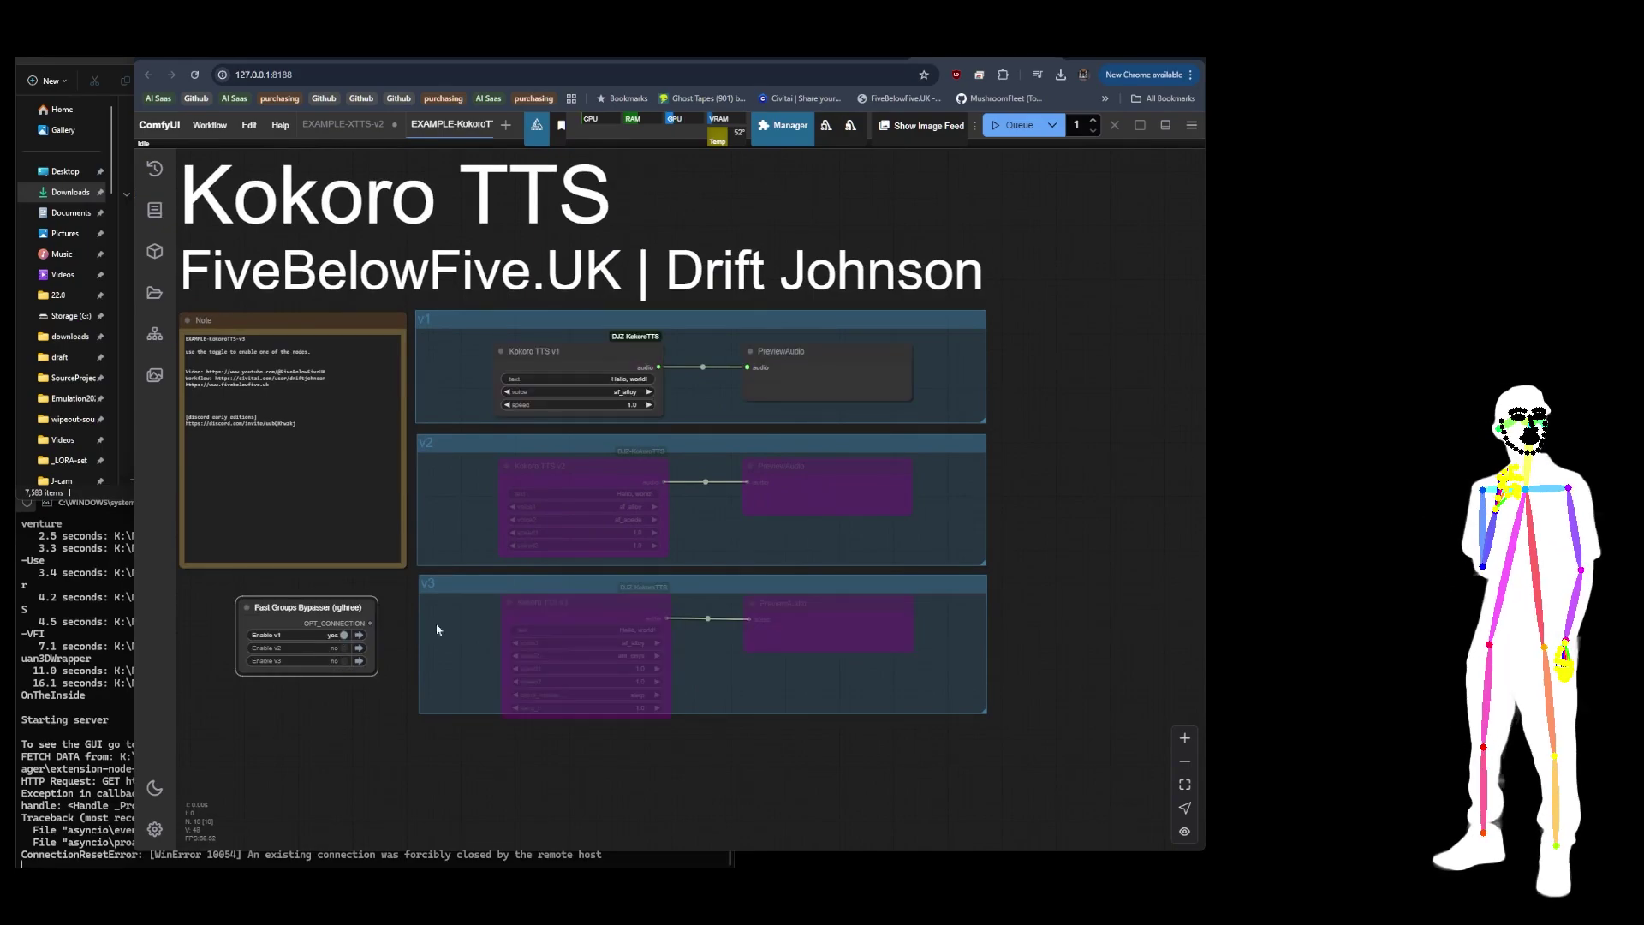
Set the v1 voice to af_sky, generate speech, and play the 1-second clip
left_click(616, 391)
left_click(623, 492)
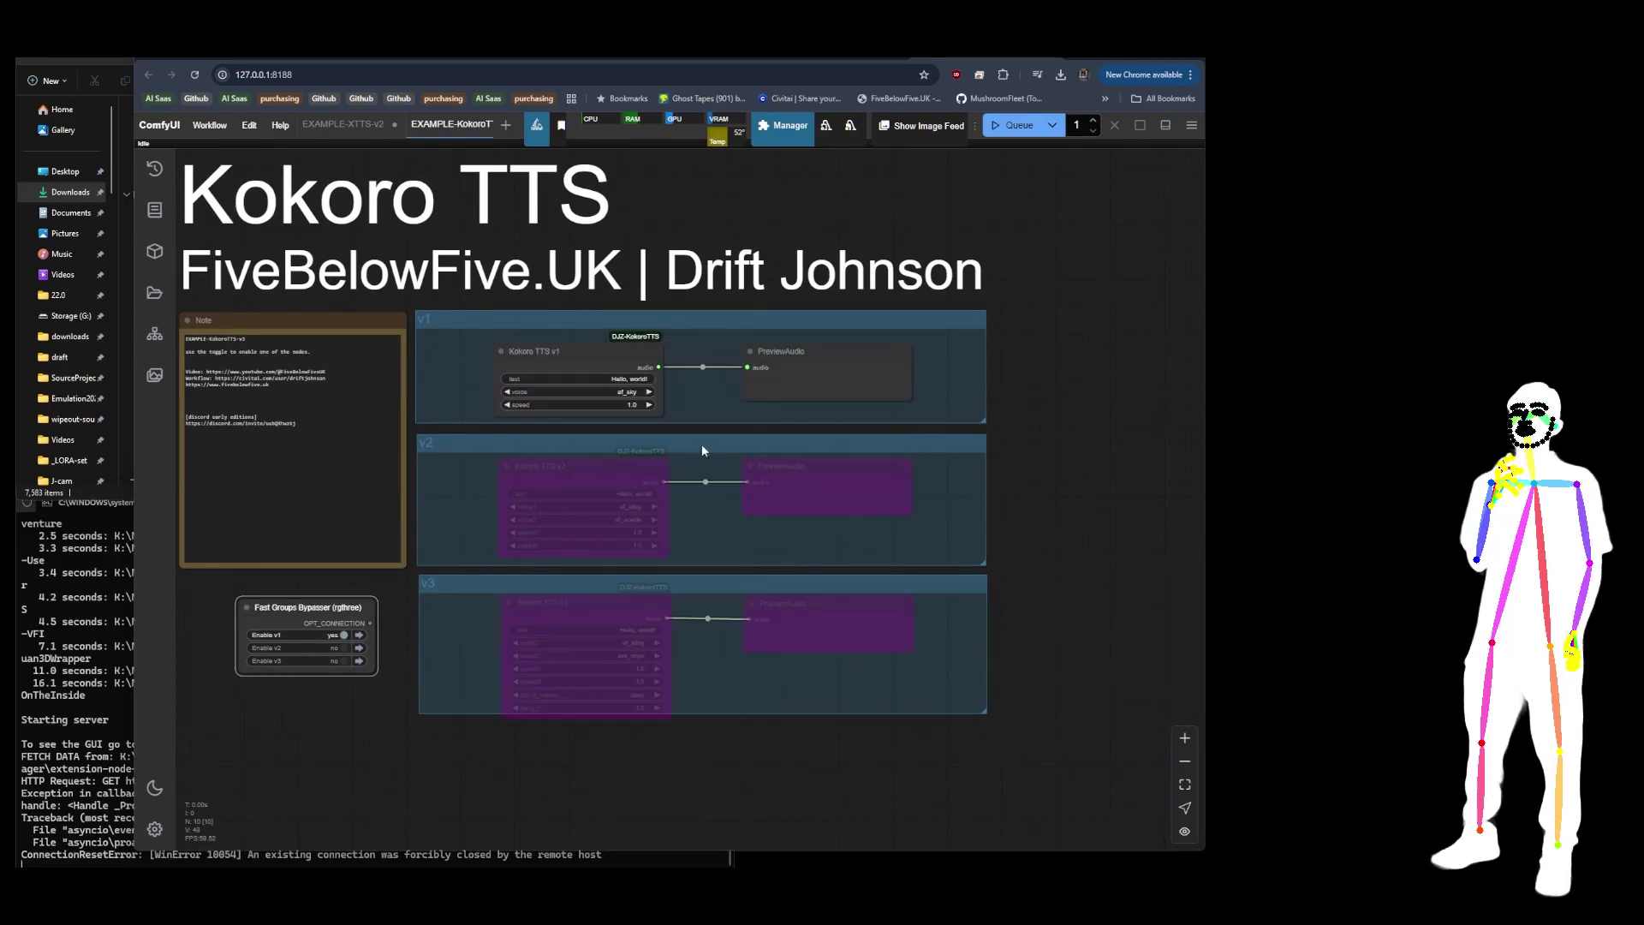
left_click(1014, 125)
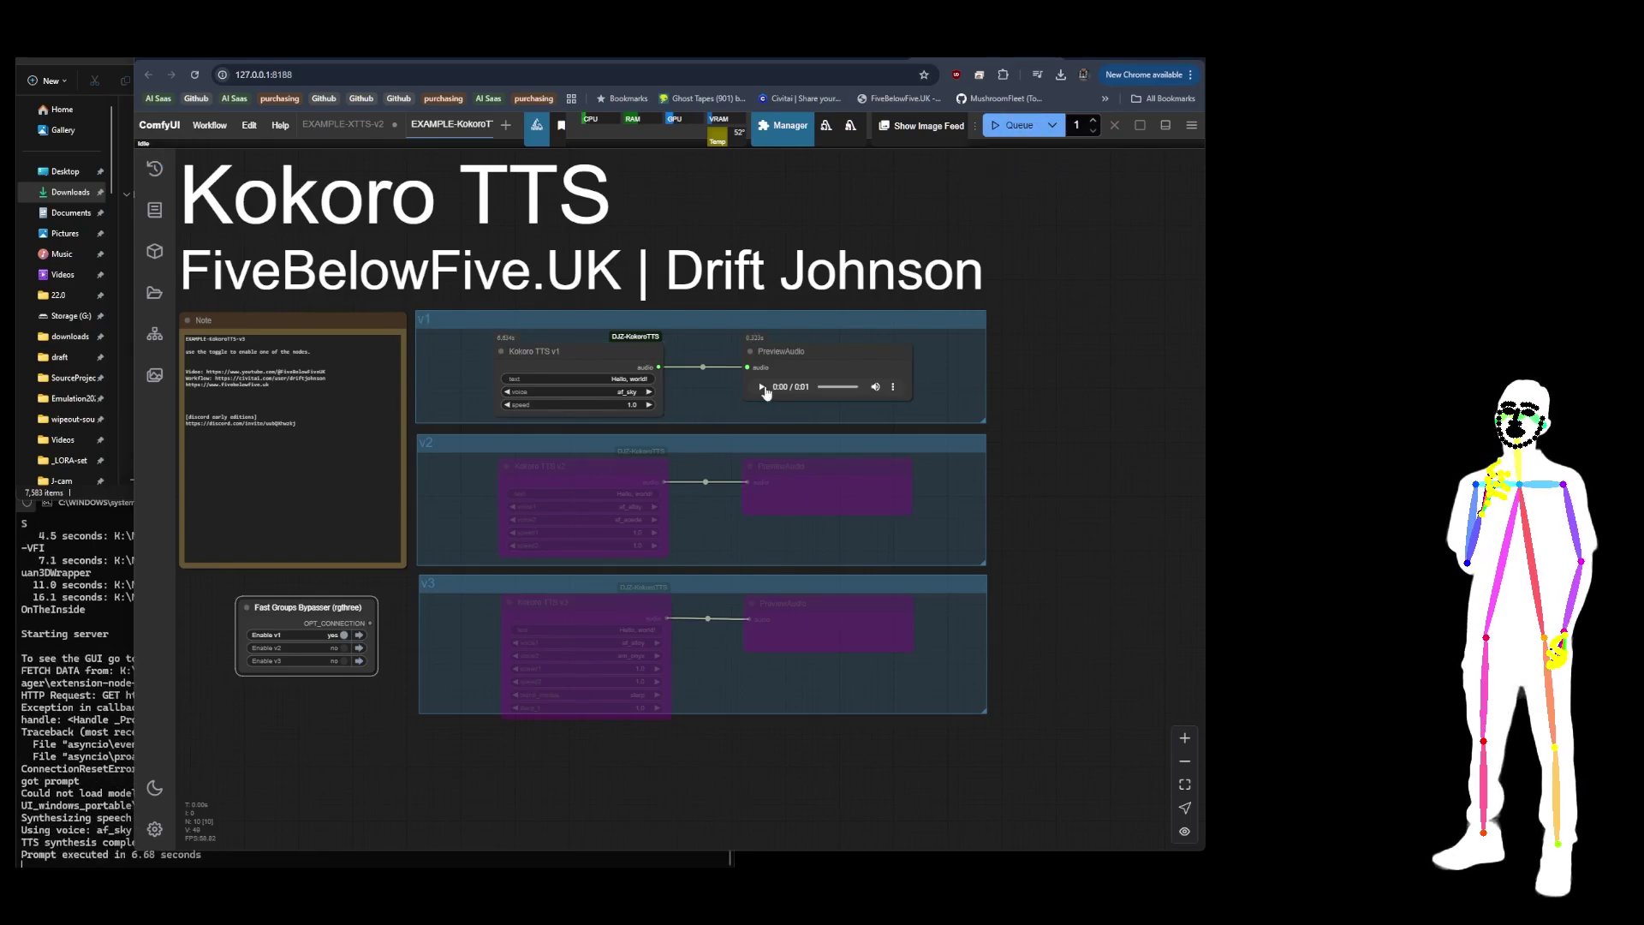
left_click(762, 387)
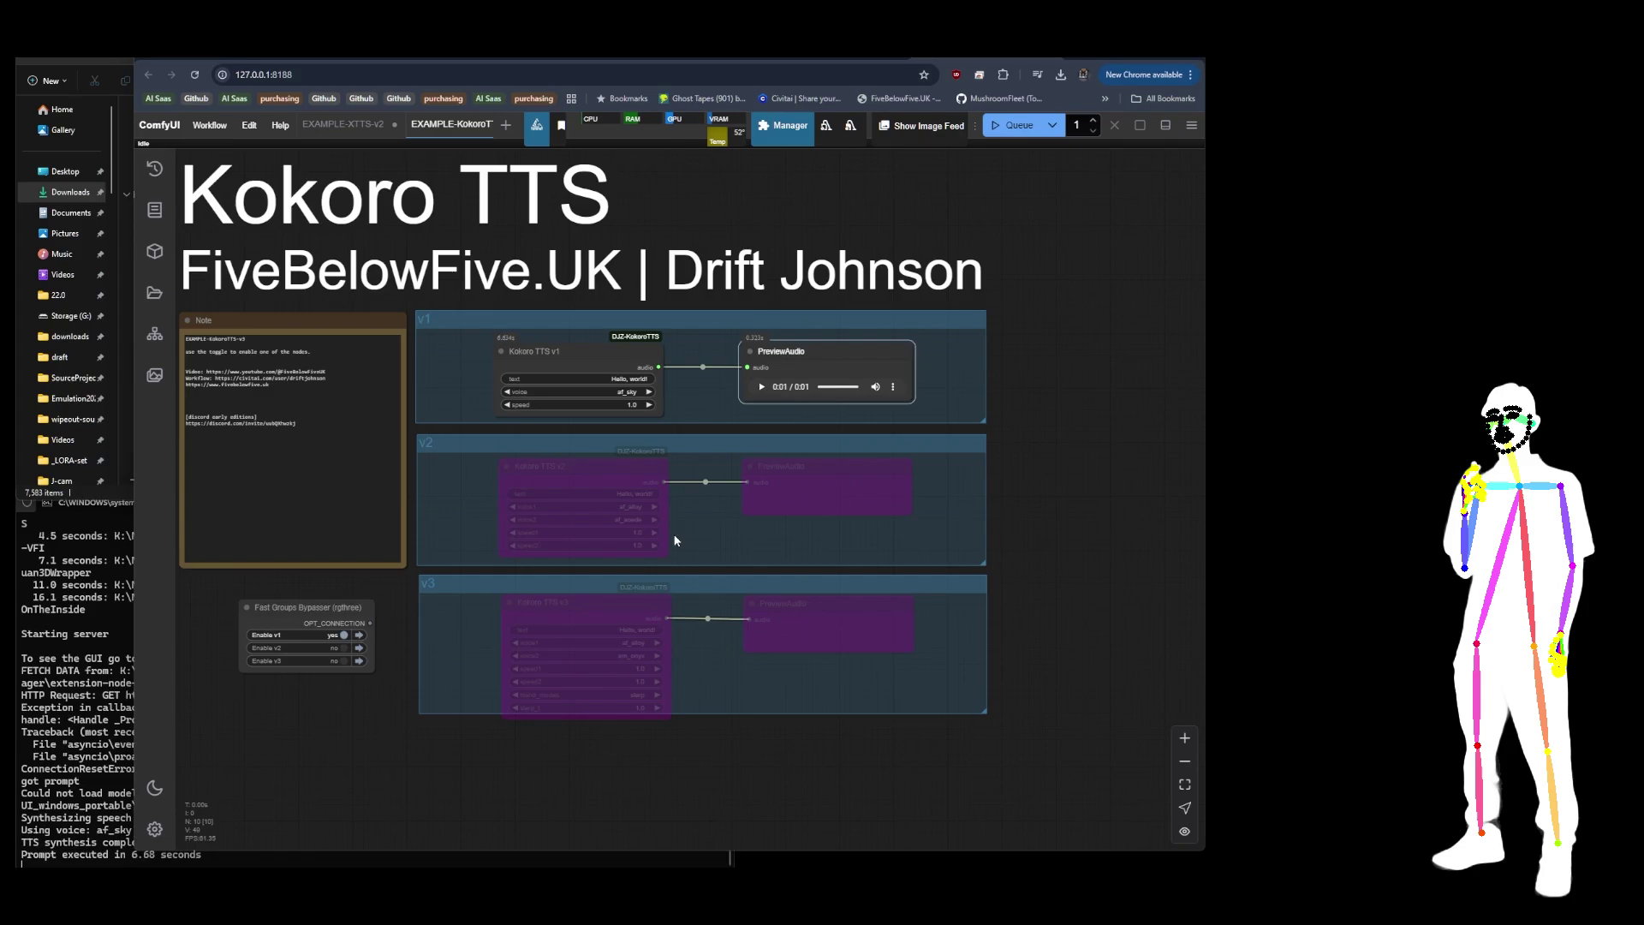
left_click(612, 393)
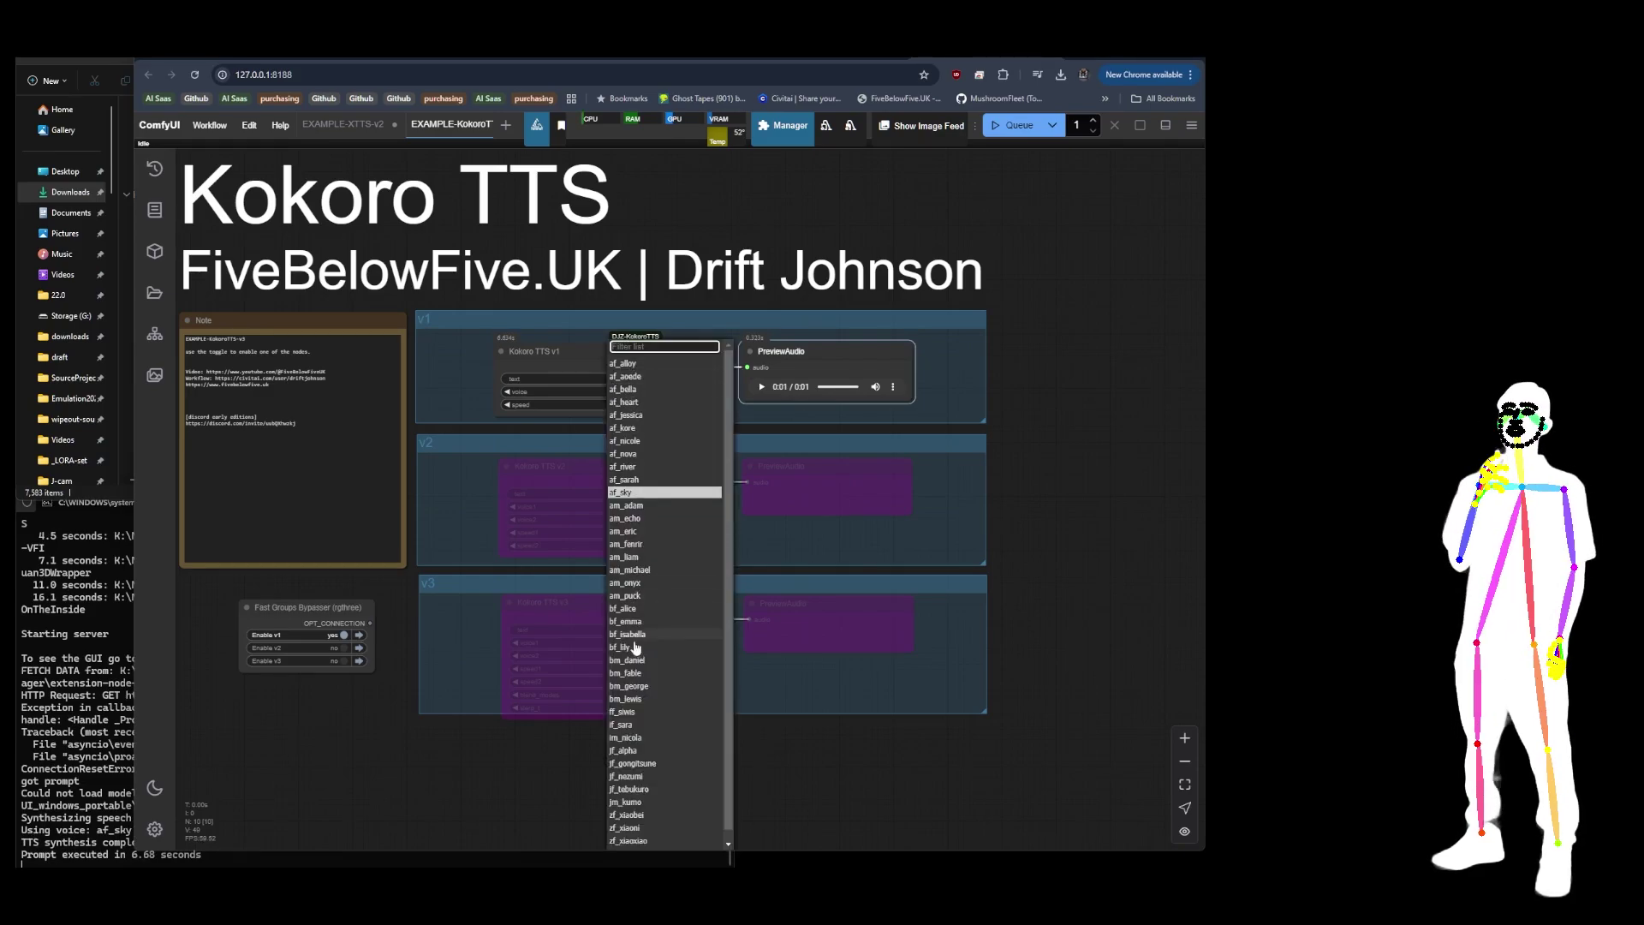
left_click(463, 394)
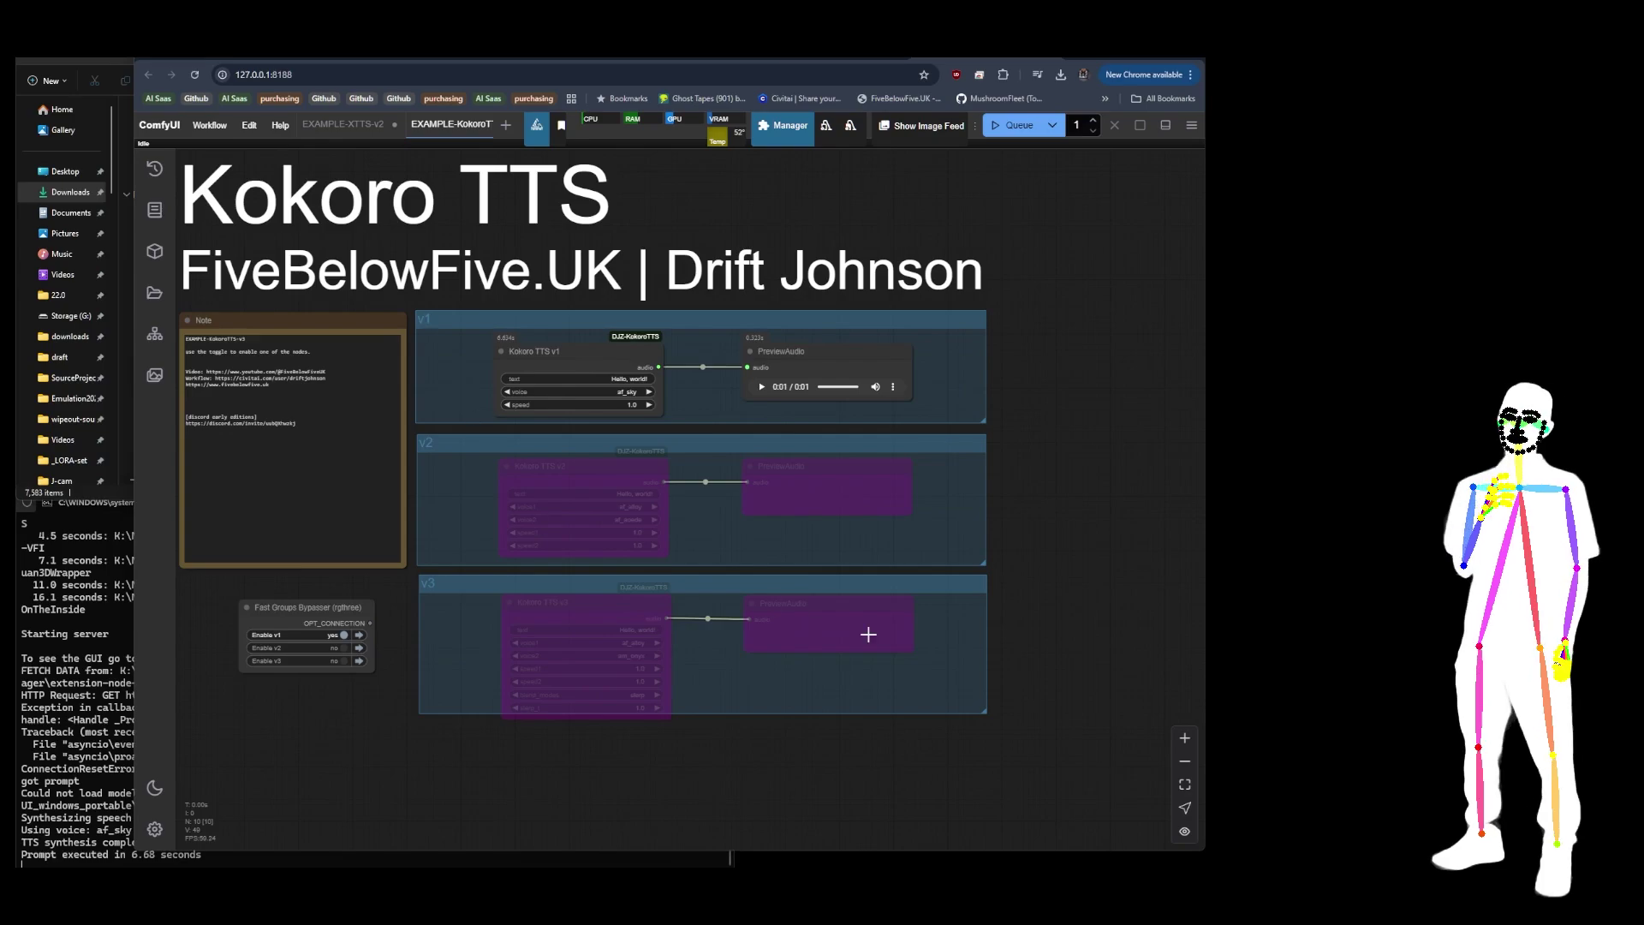
scroll(868, 633, "down", 1)
left_click_drag(705, 426, 719, 459)
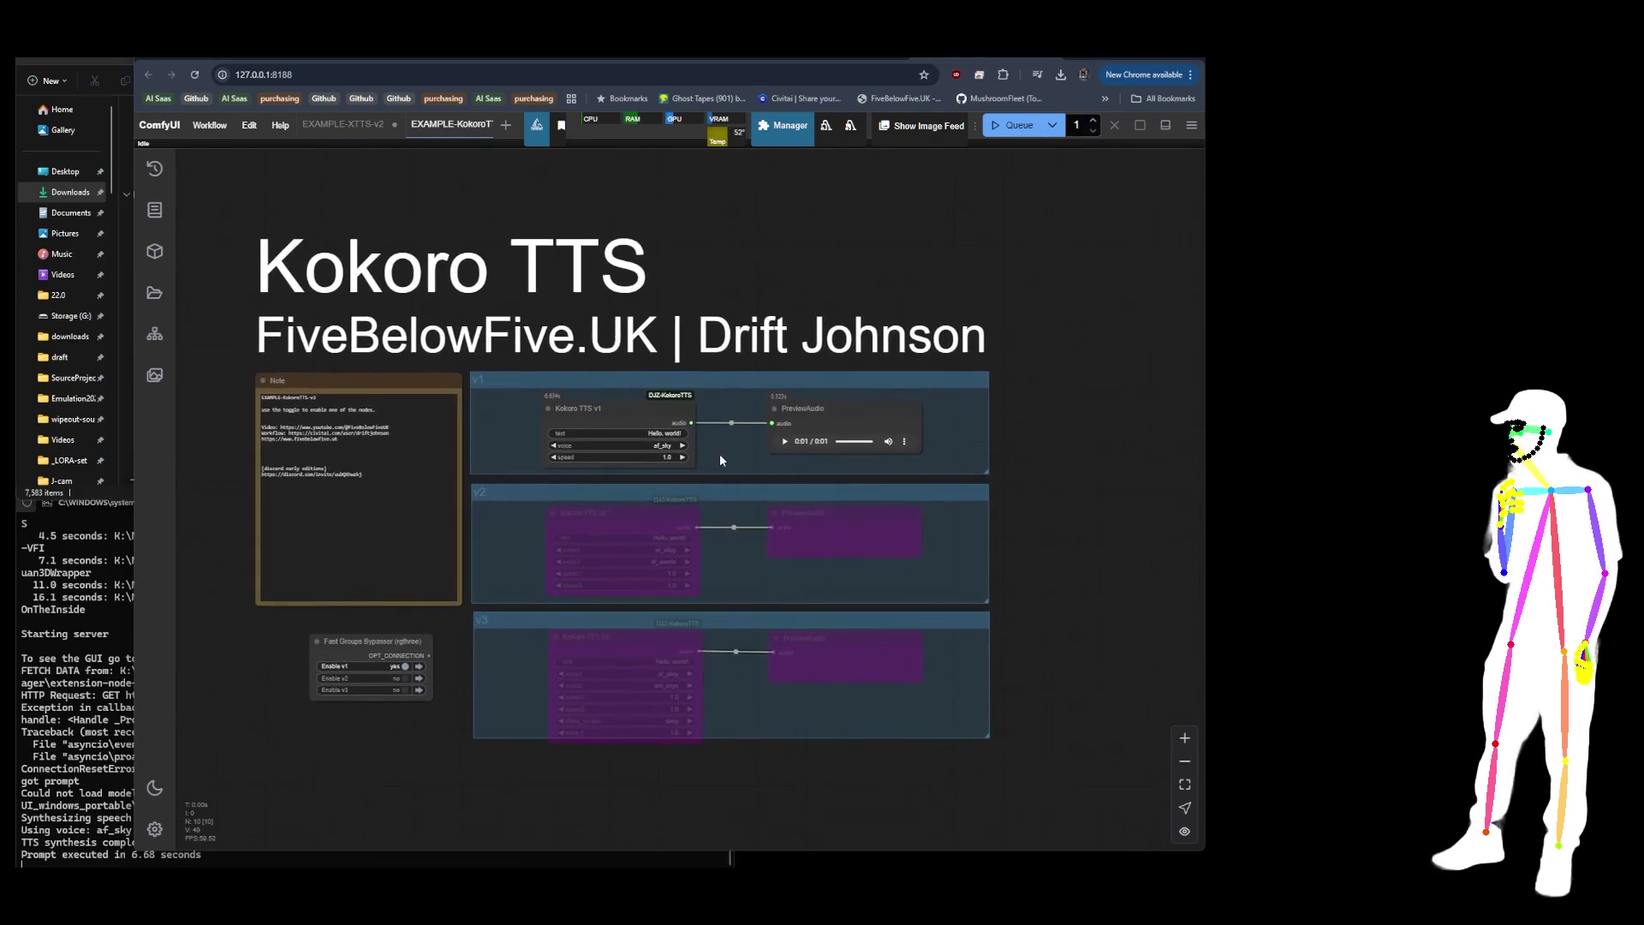
Add an Unclean Speech node and wire it between Kokoro TTS v1 and PreviewAudio
double_click(1041, 427)
type("unclean")
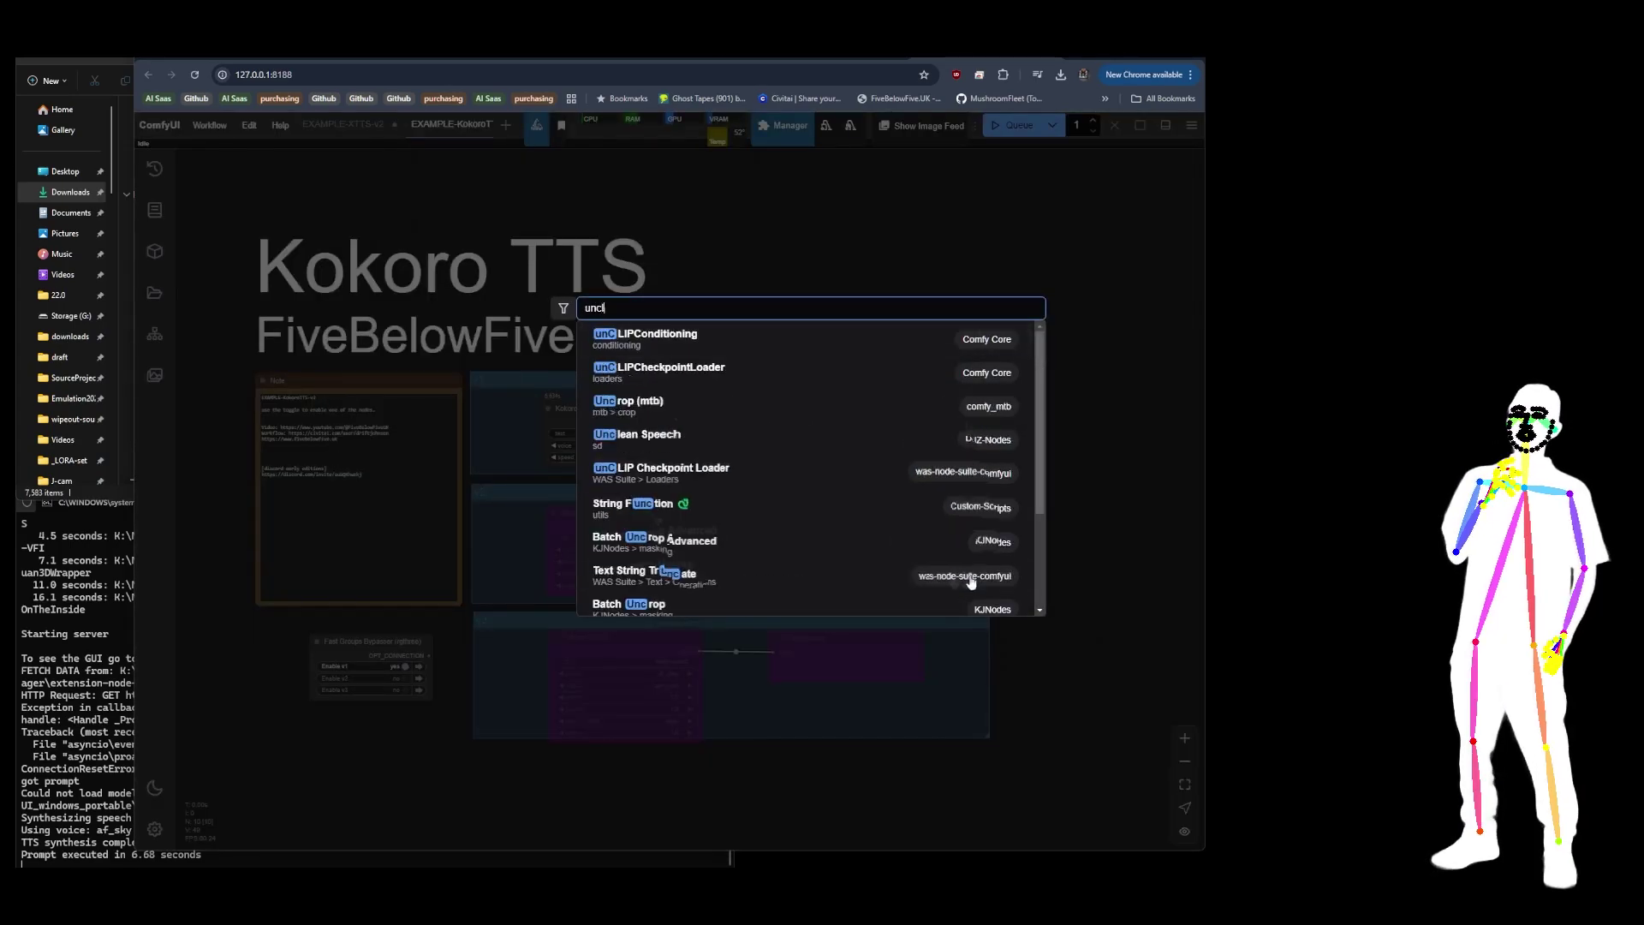
left_click(650, 338)
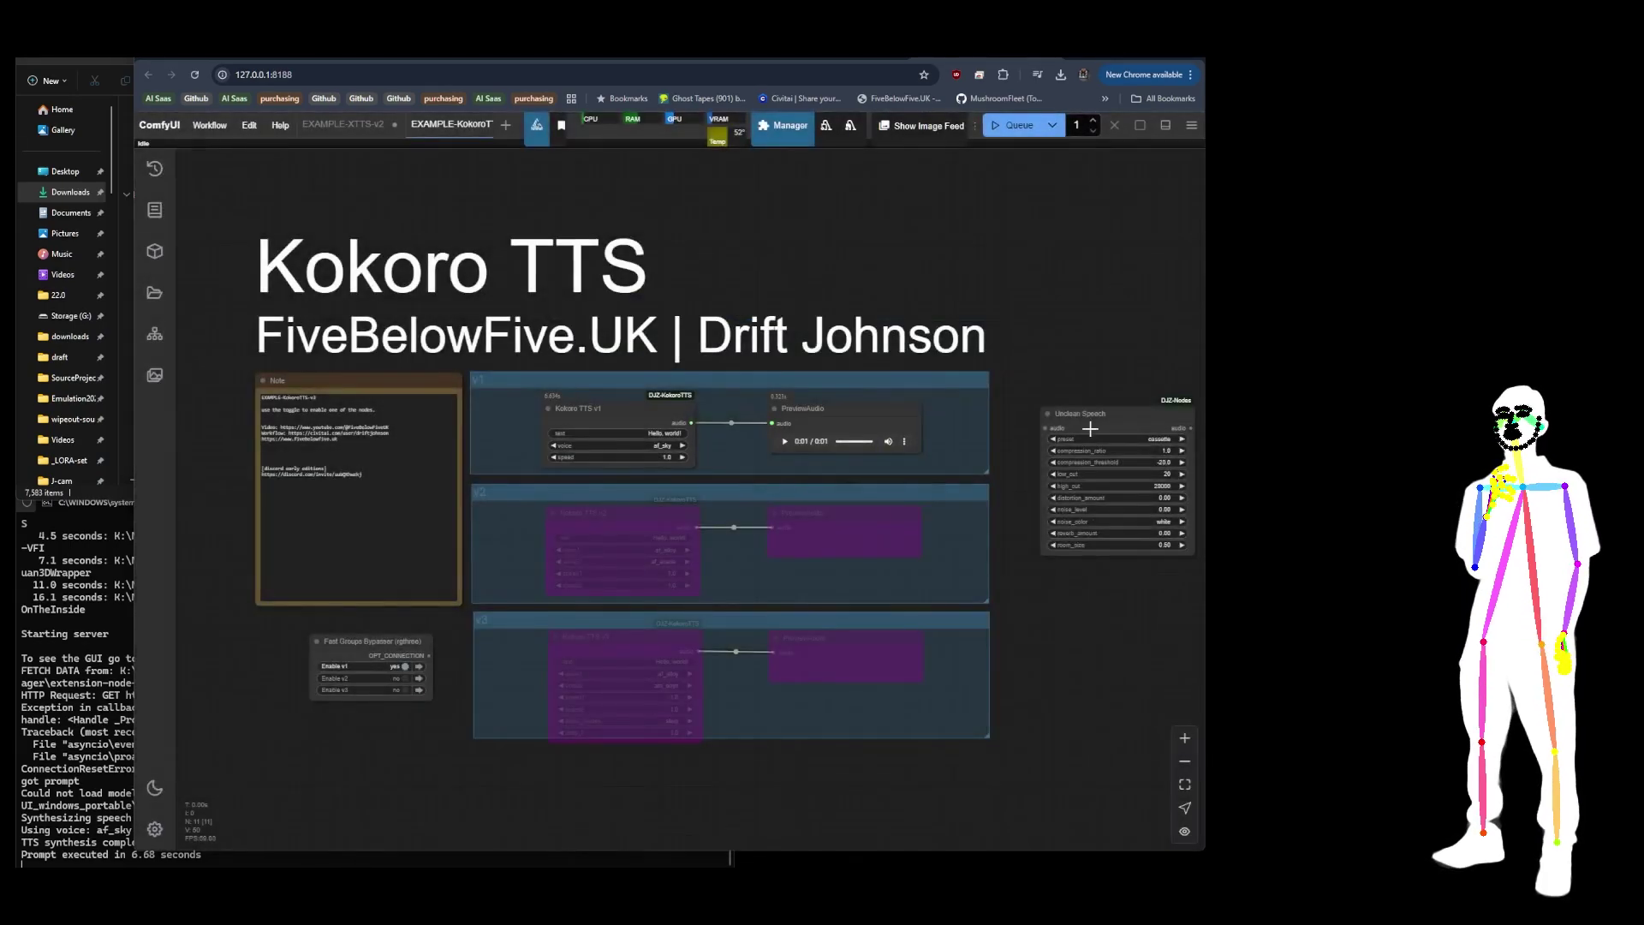
left_click_drag(1075, 406, 777, 486)
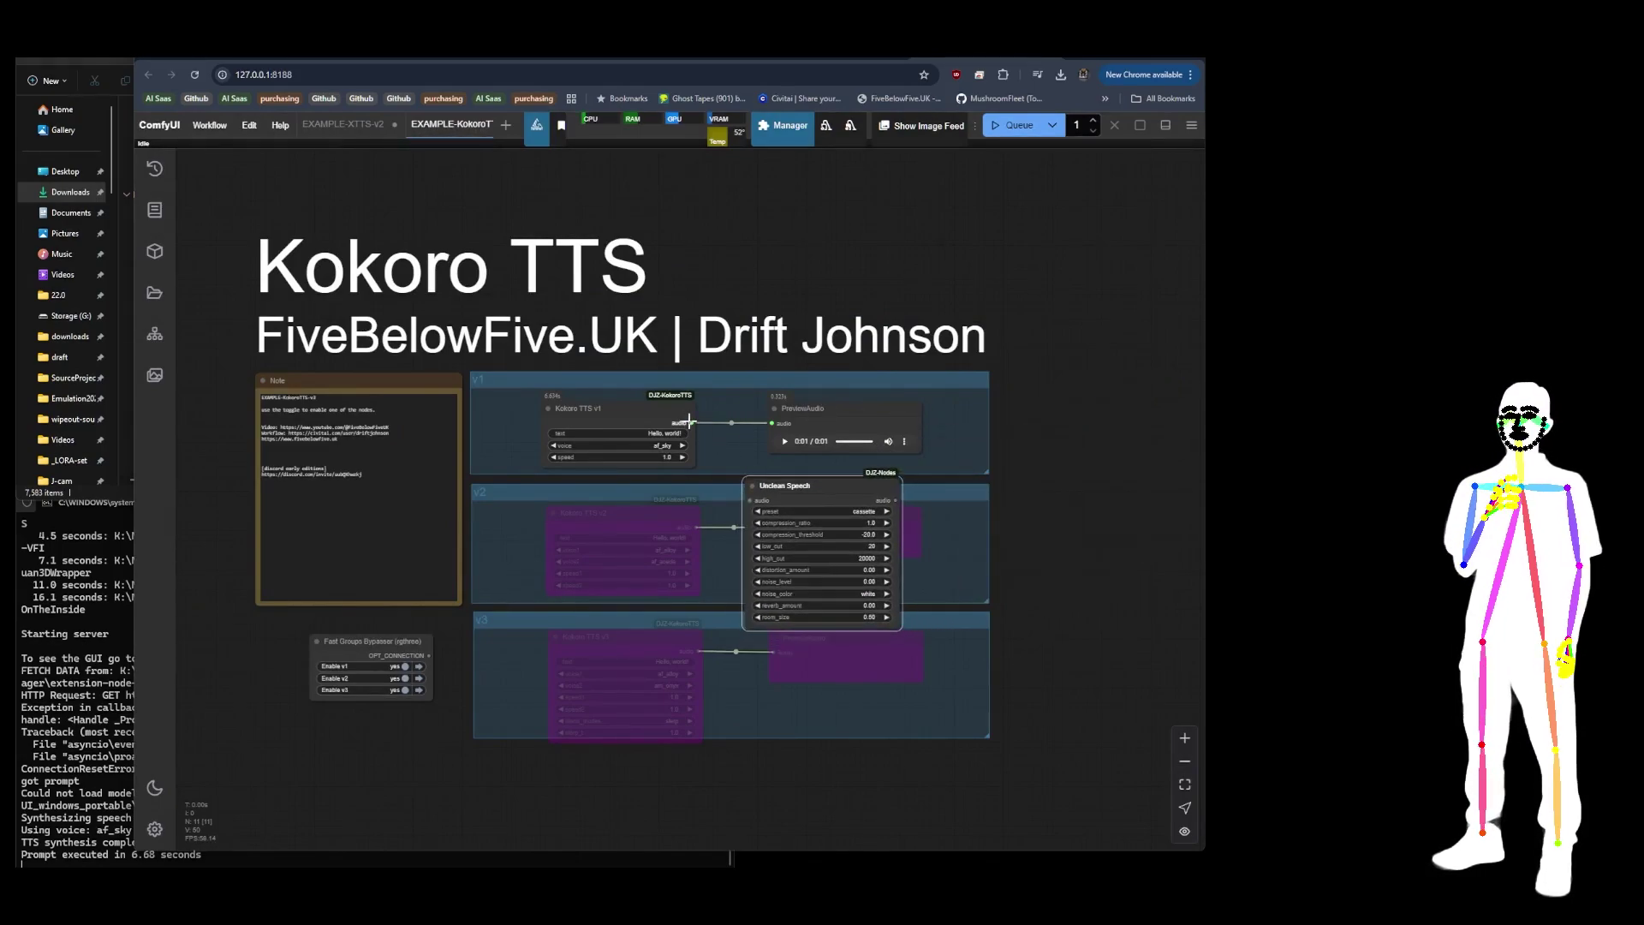
left_click_drag(689, 421, 750, 500)
left_click_drag(894, 500, 980, 407)
left_click_drag(813, 477, 808, 396)
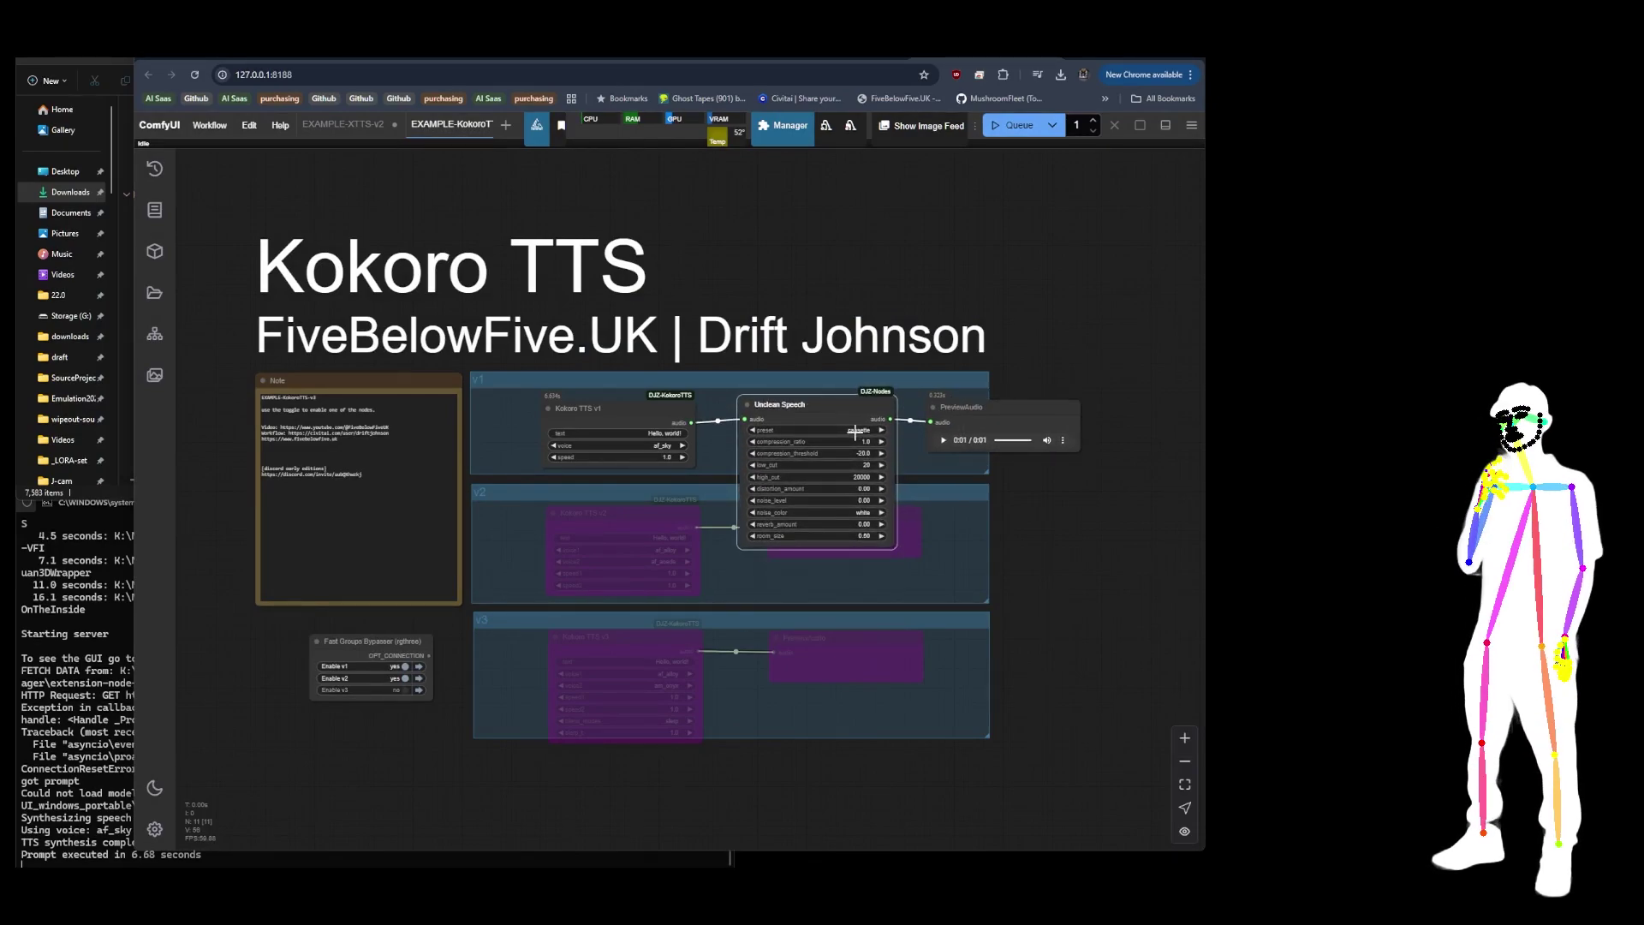
Keep the cassette preset and generate the filtered clip with Queue Selected Output Nodes
left_click(856, 433)
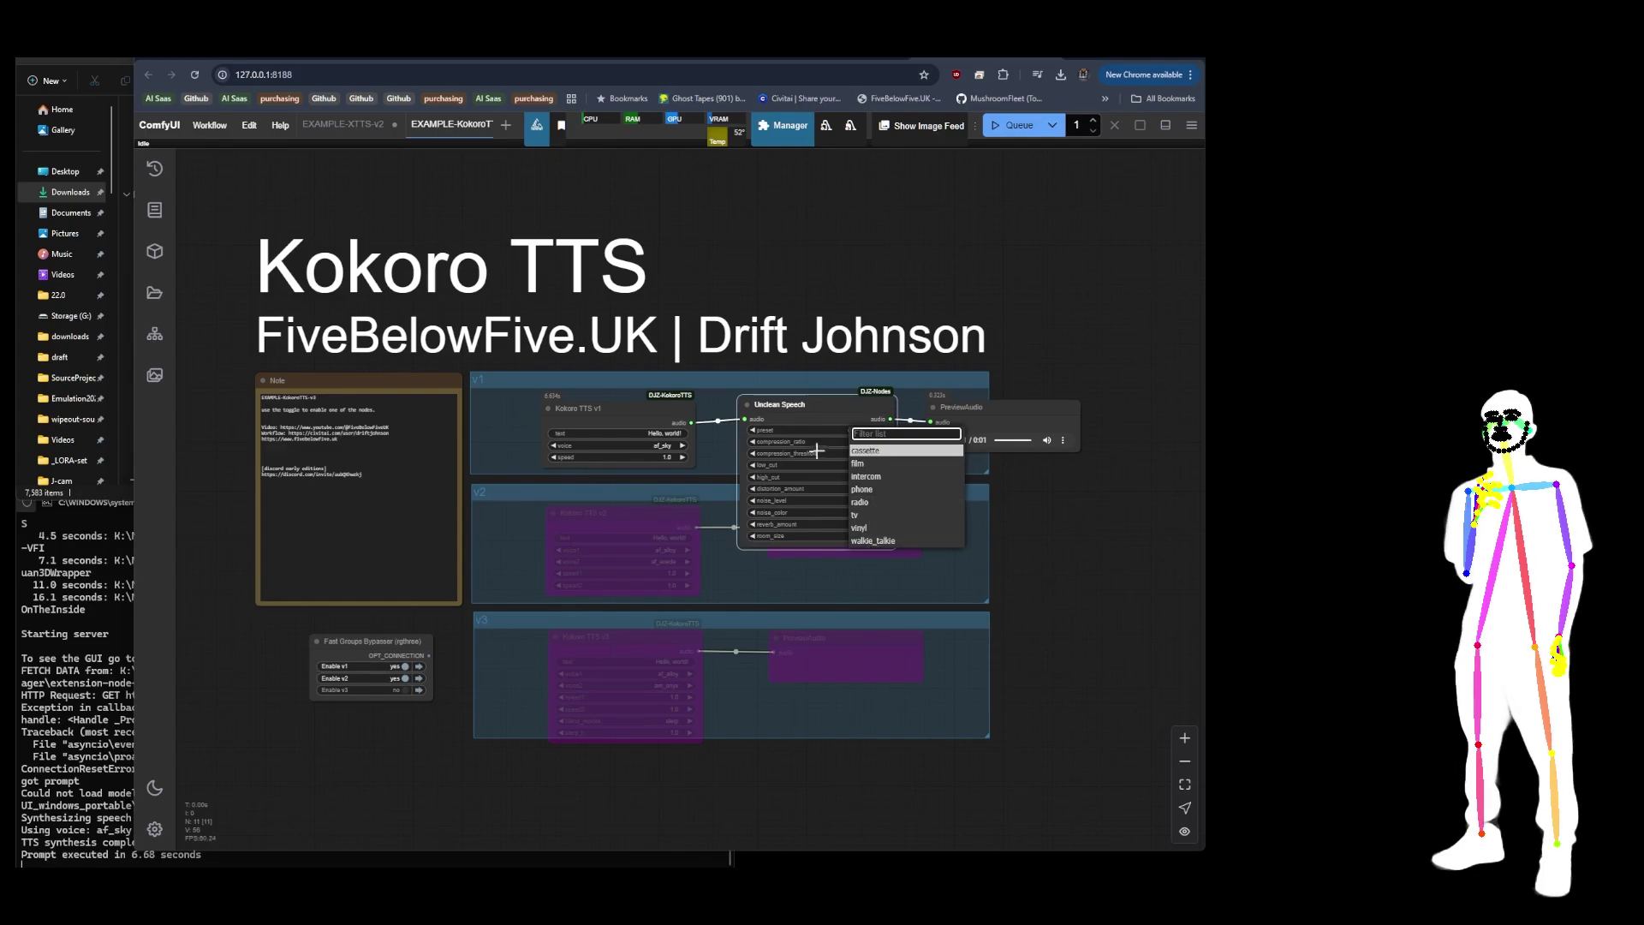
left_click(835, 387)
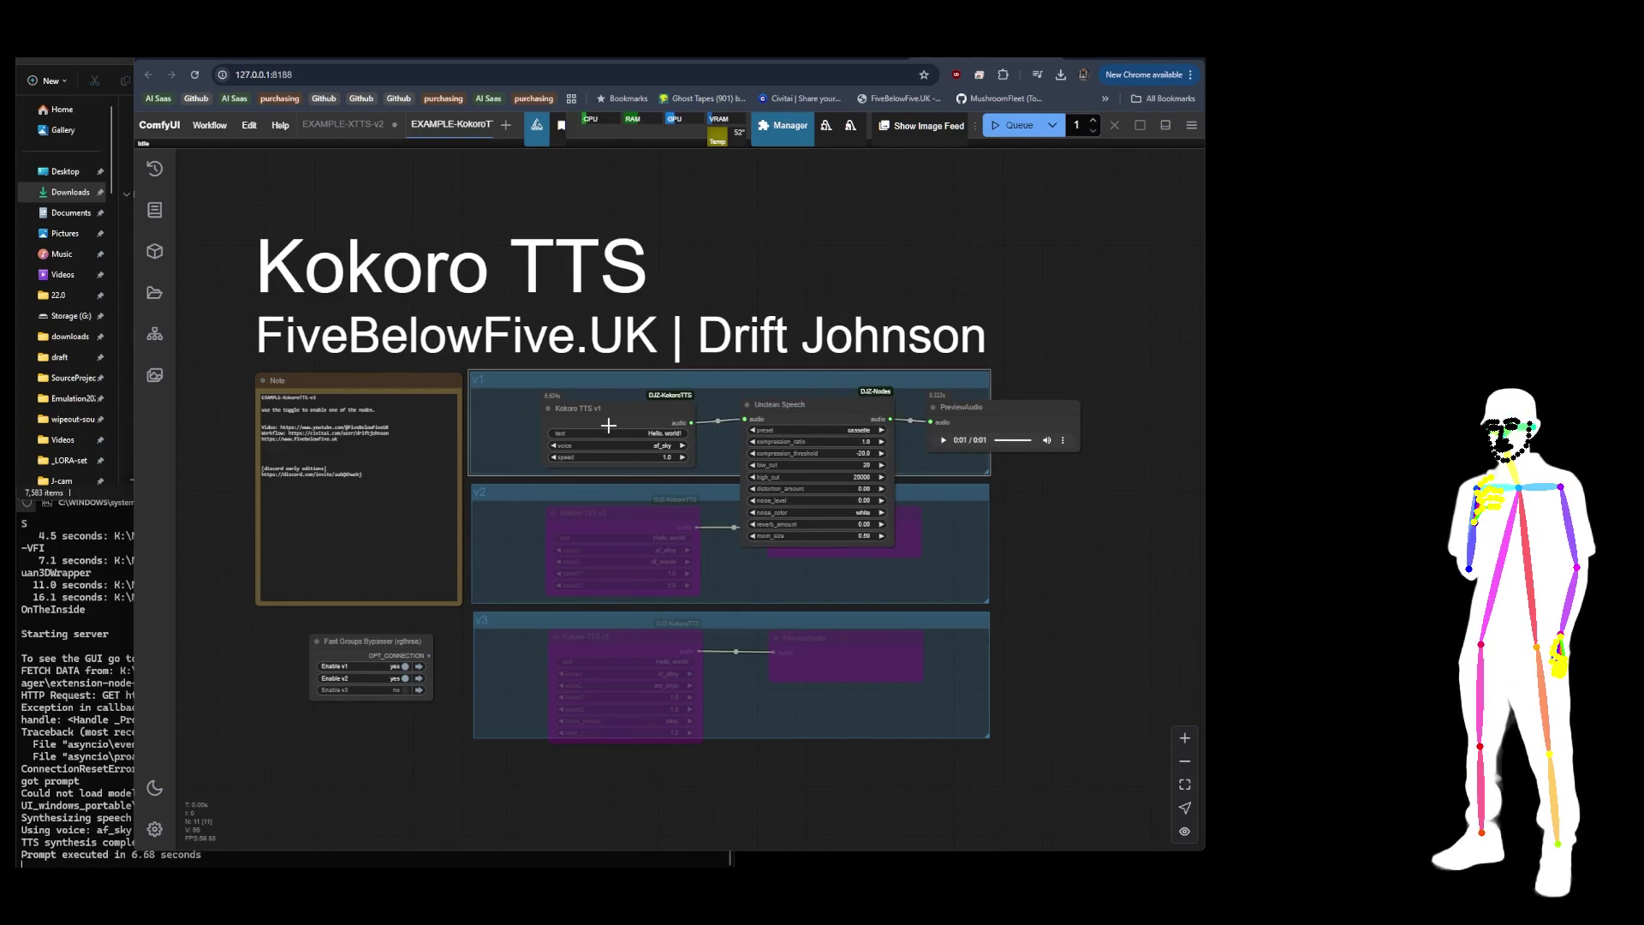
left_click_drag(813, 411, 792, 417)
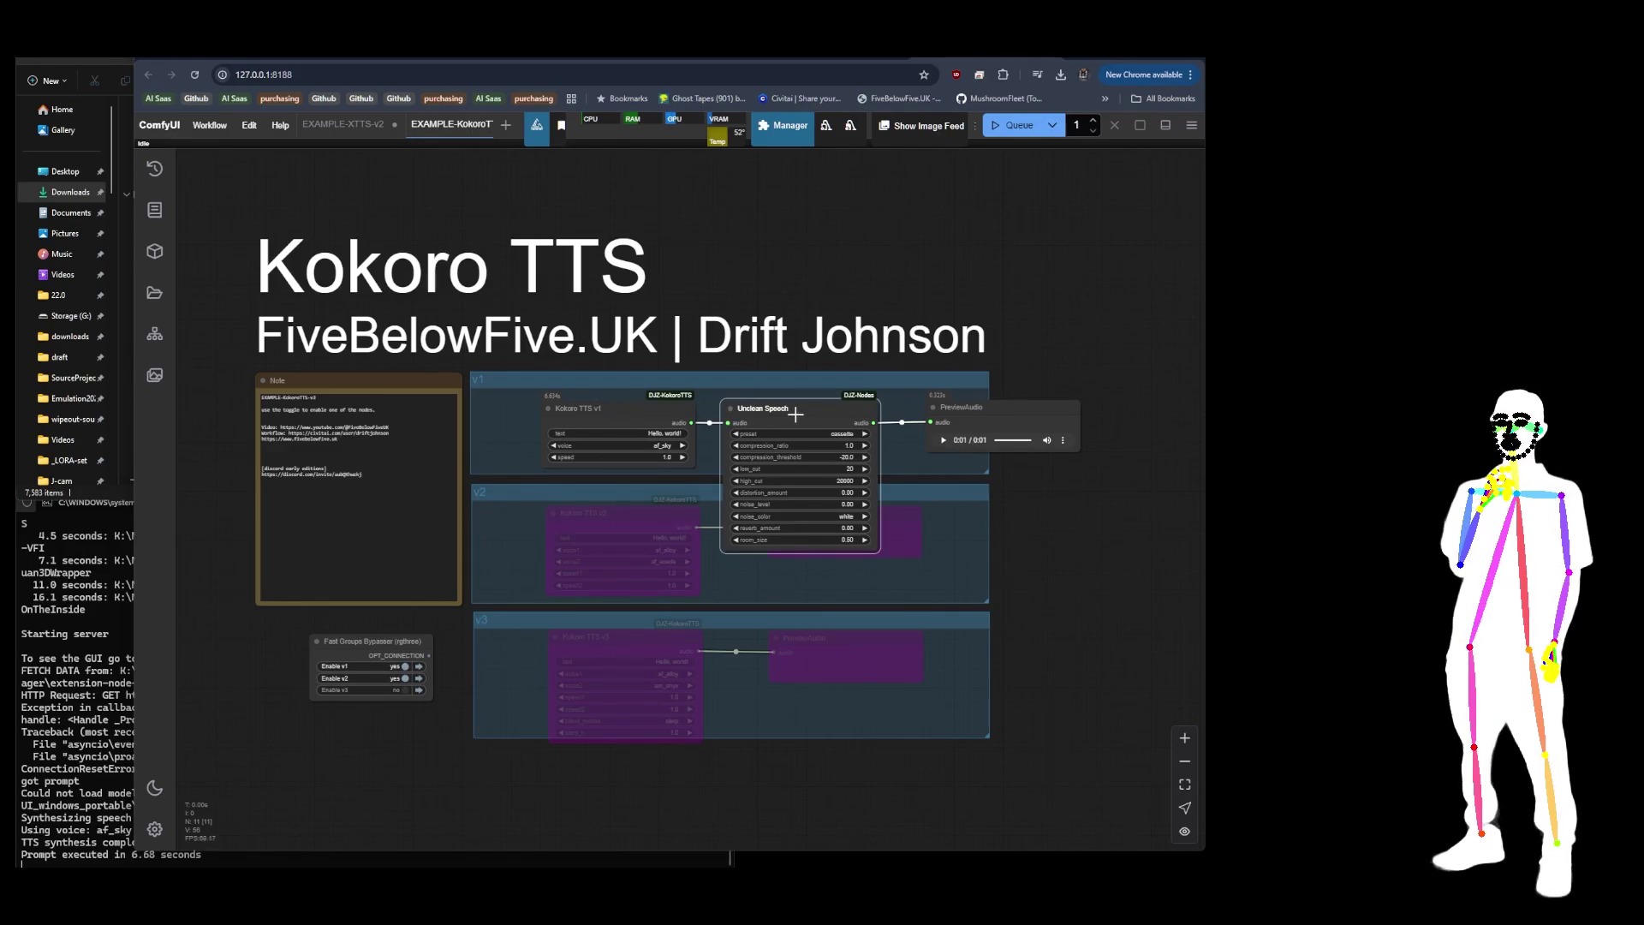
right_click(979, 407)
left_click(1044, 479)
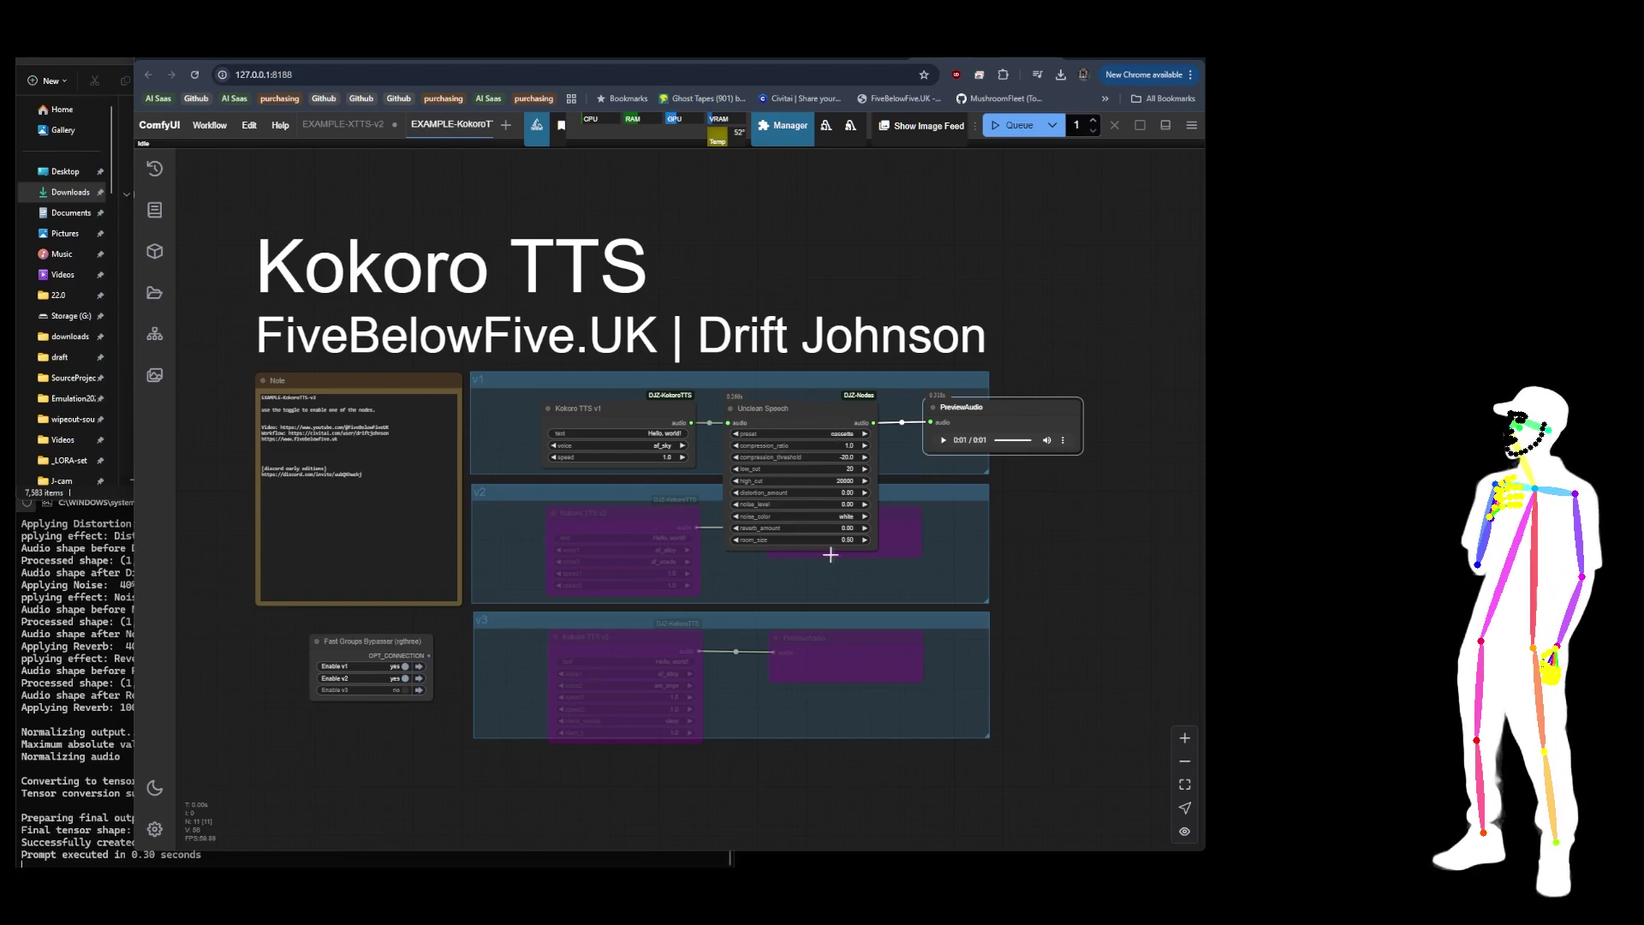
scroll(830, 552, "up", 5)
scroll(710, 426, "down", 5)
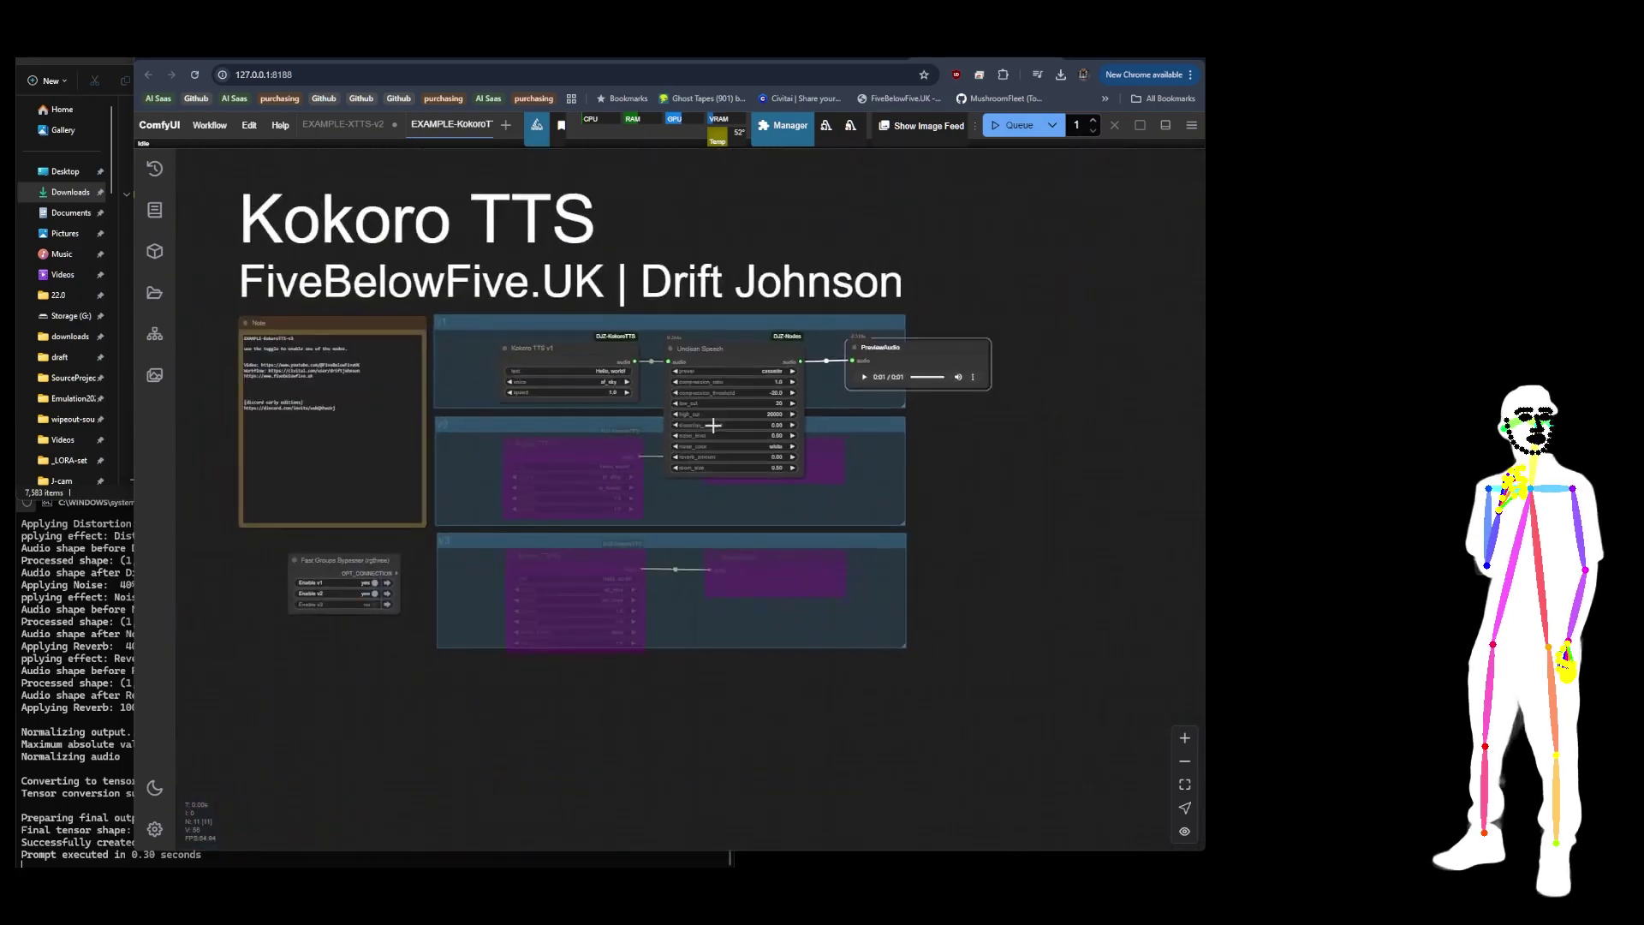
left_click_drag(984, 487, 1036, 548)
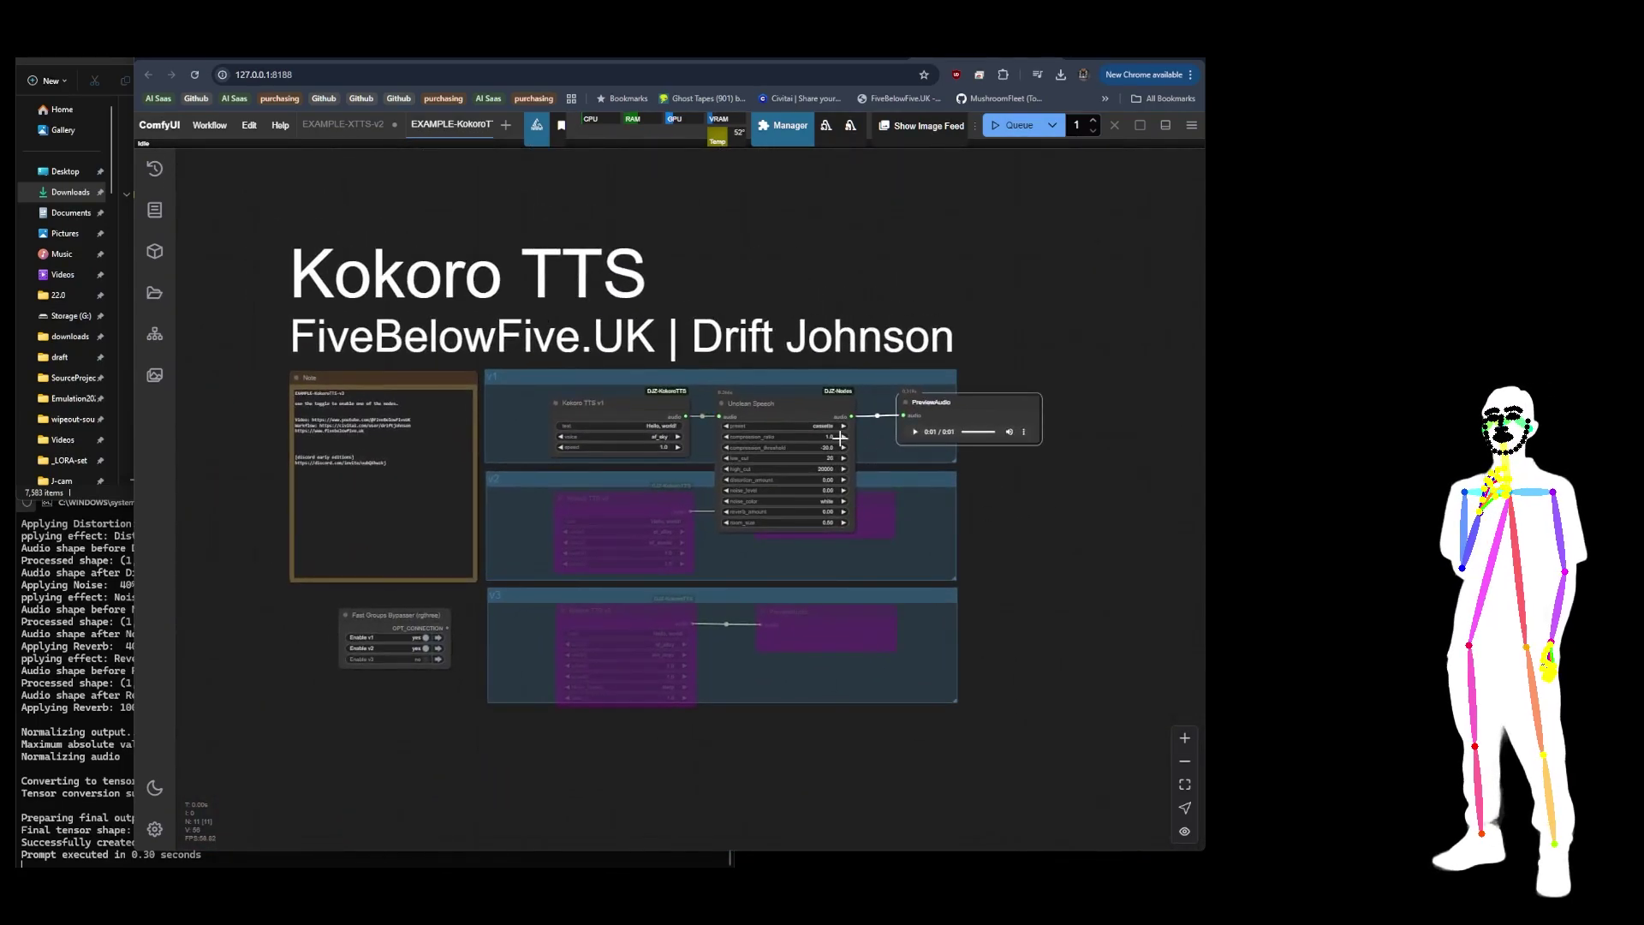
Read the DJZ-XTTS README, highlighting its Multilingual Support language list
left_click(691, 57)
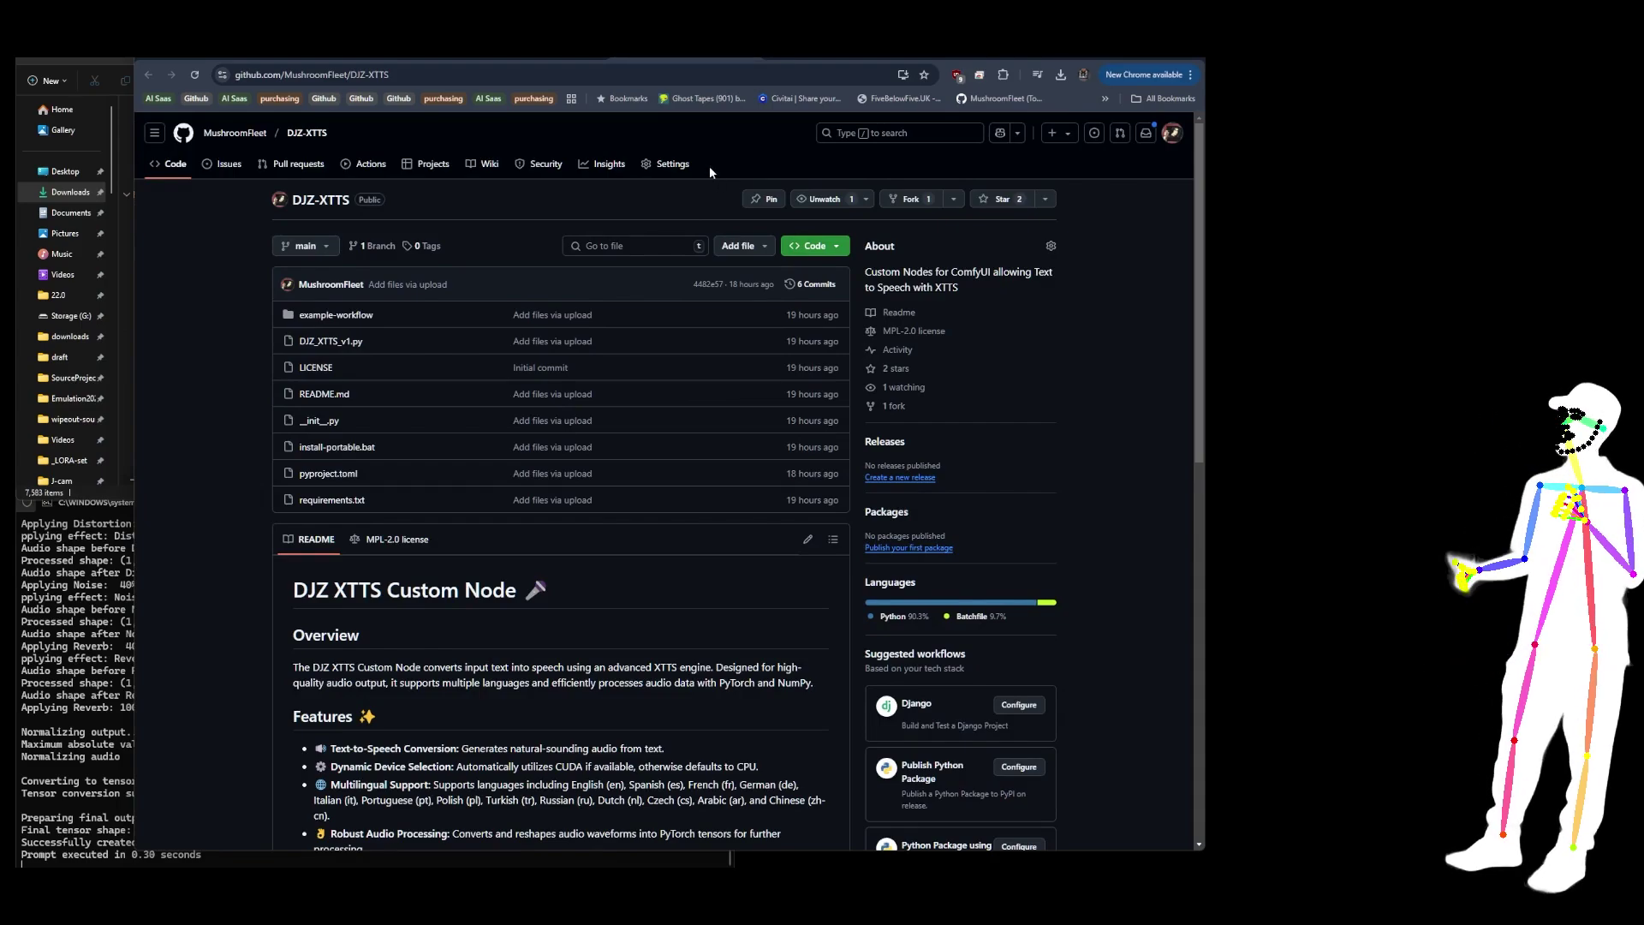
scroll(709, 168, "down", 2)
scroll(709, 172, "down", 5)
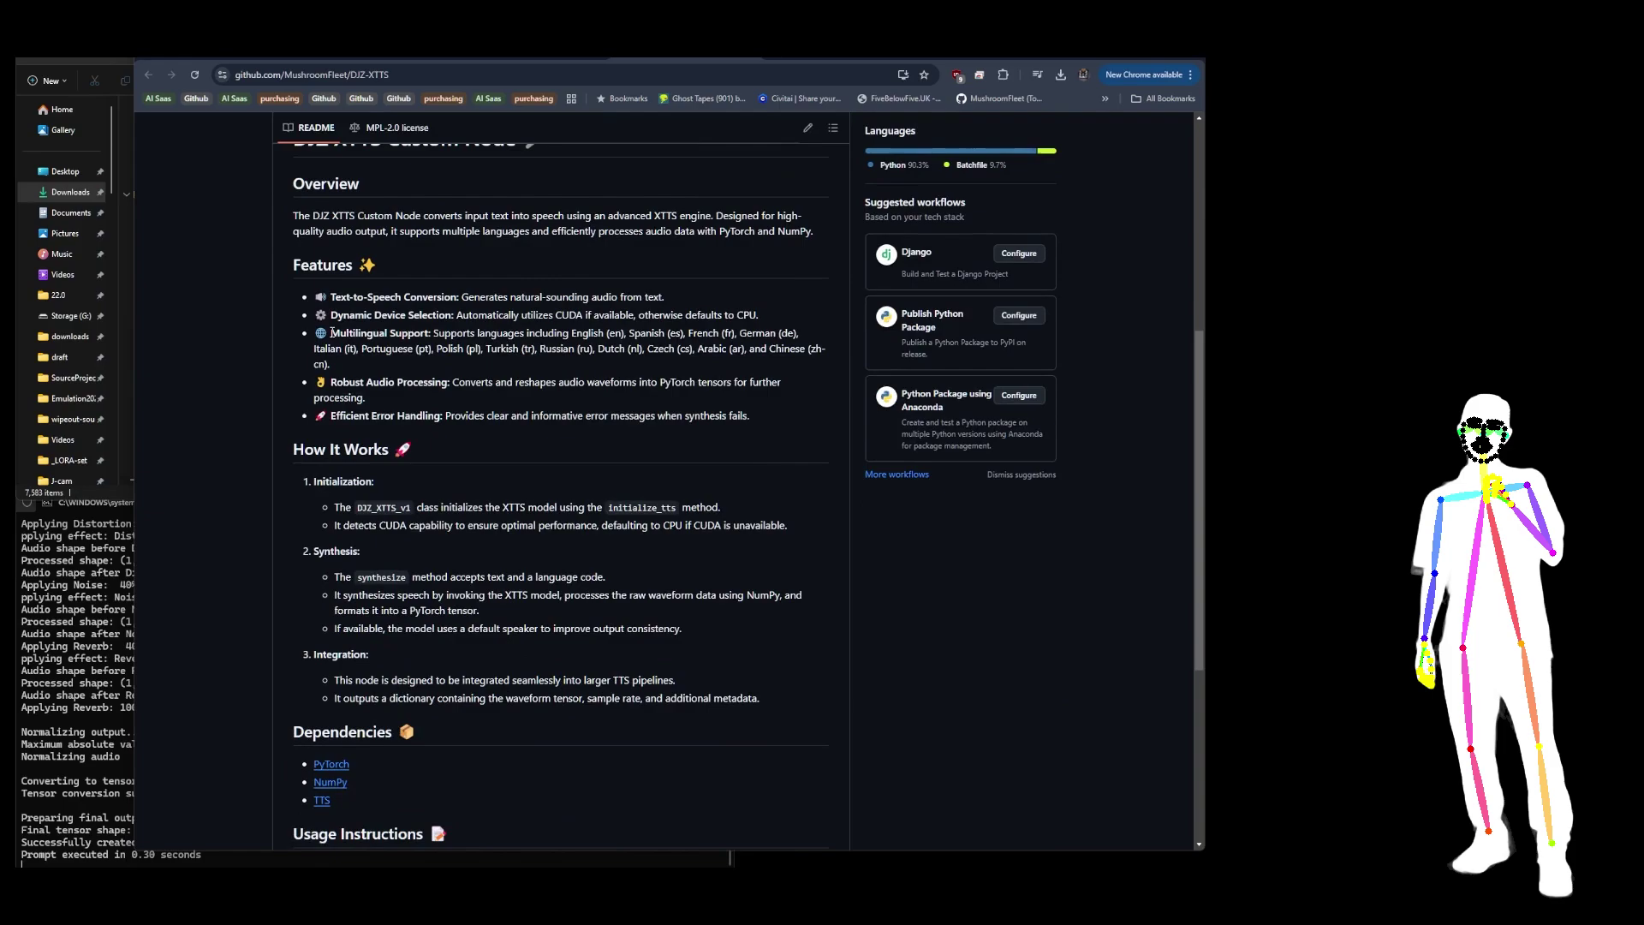
left_click_drag(332, 333, 410, 364)
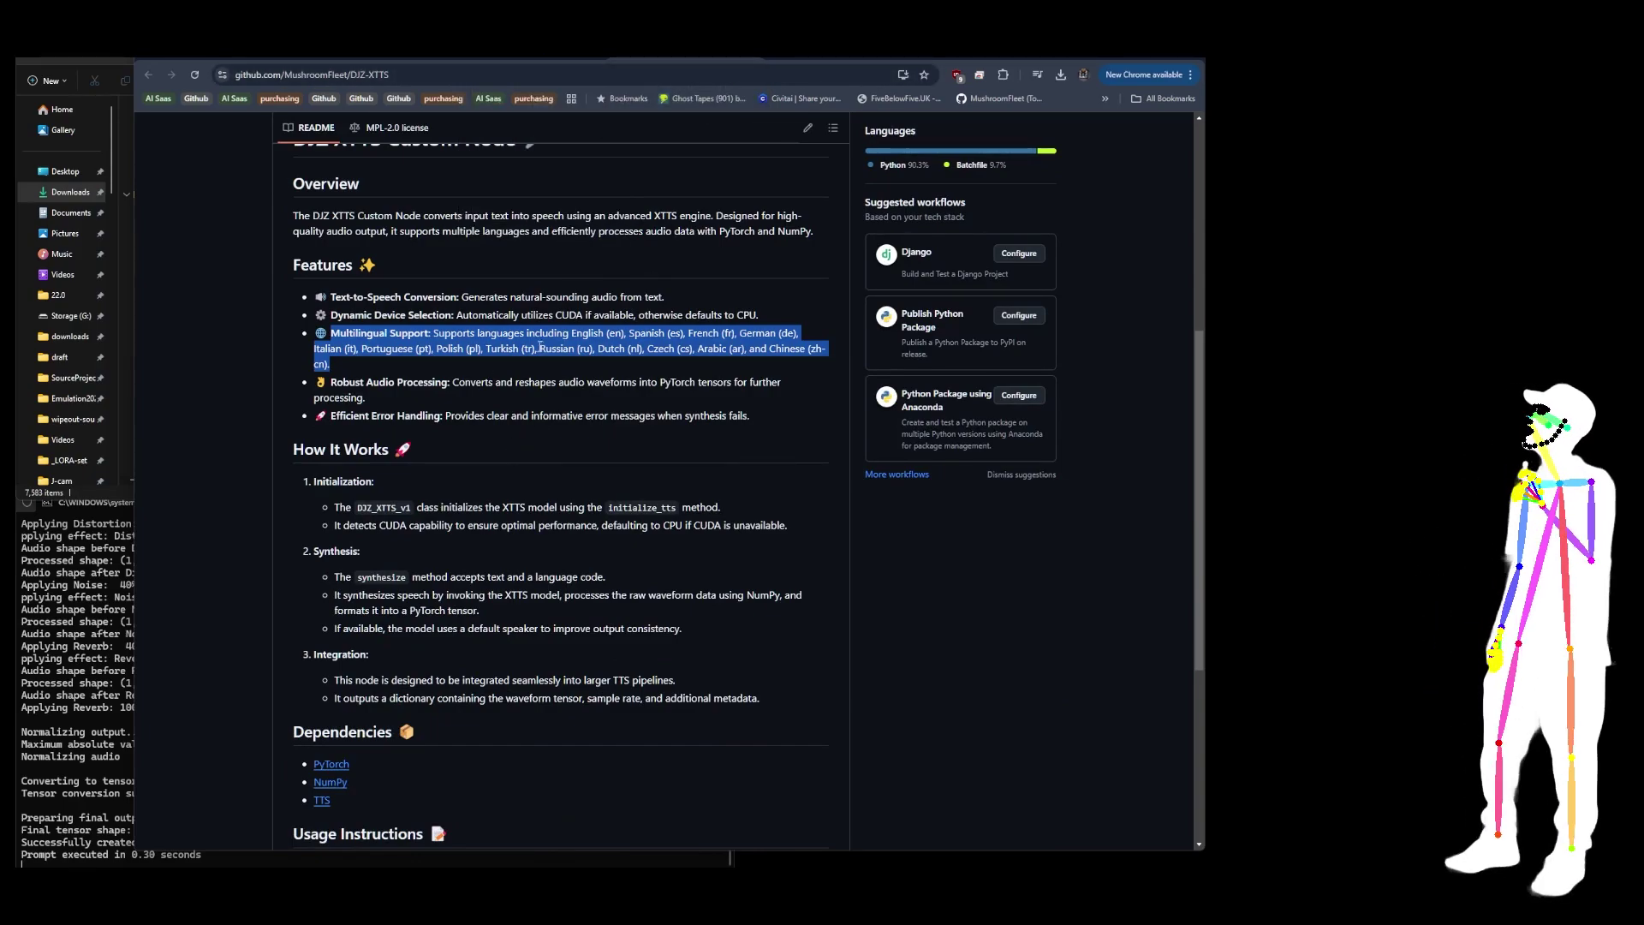
left_click(493, 360)
left_click_drag(360, 374, 322, 325)
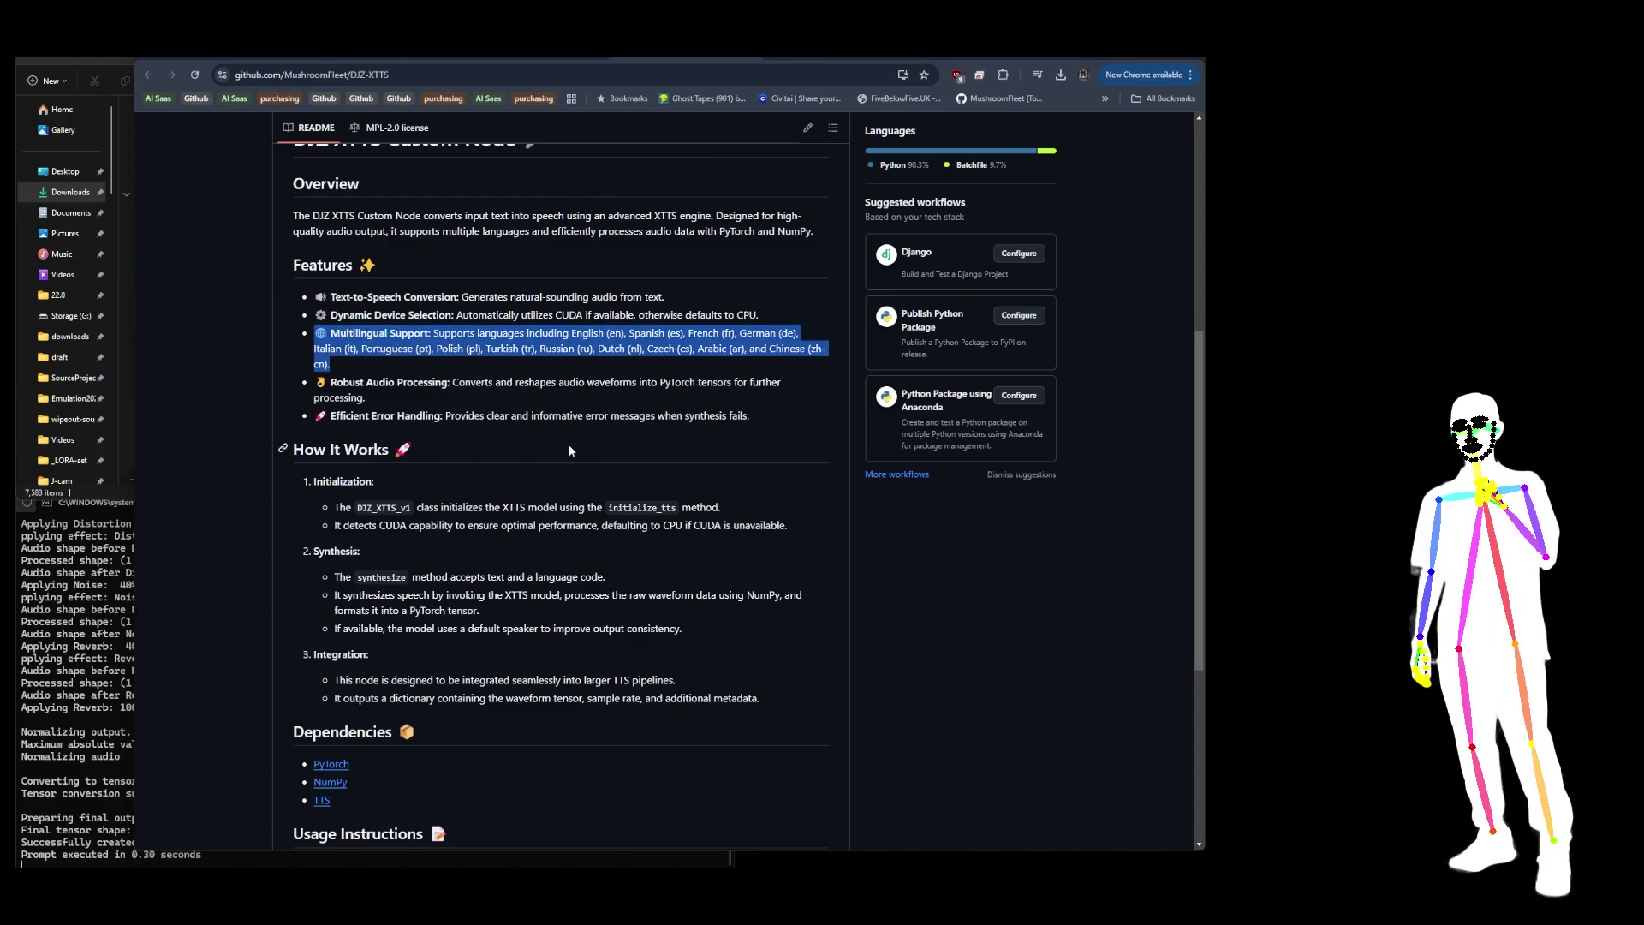
left_click(571, 370)
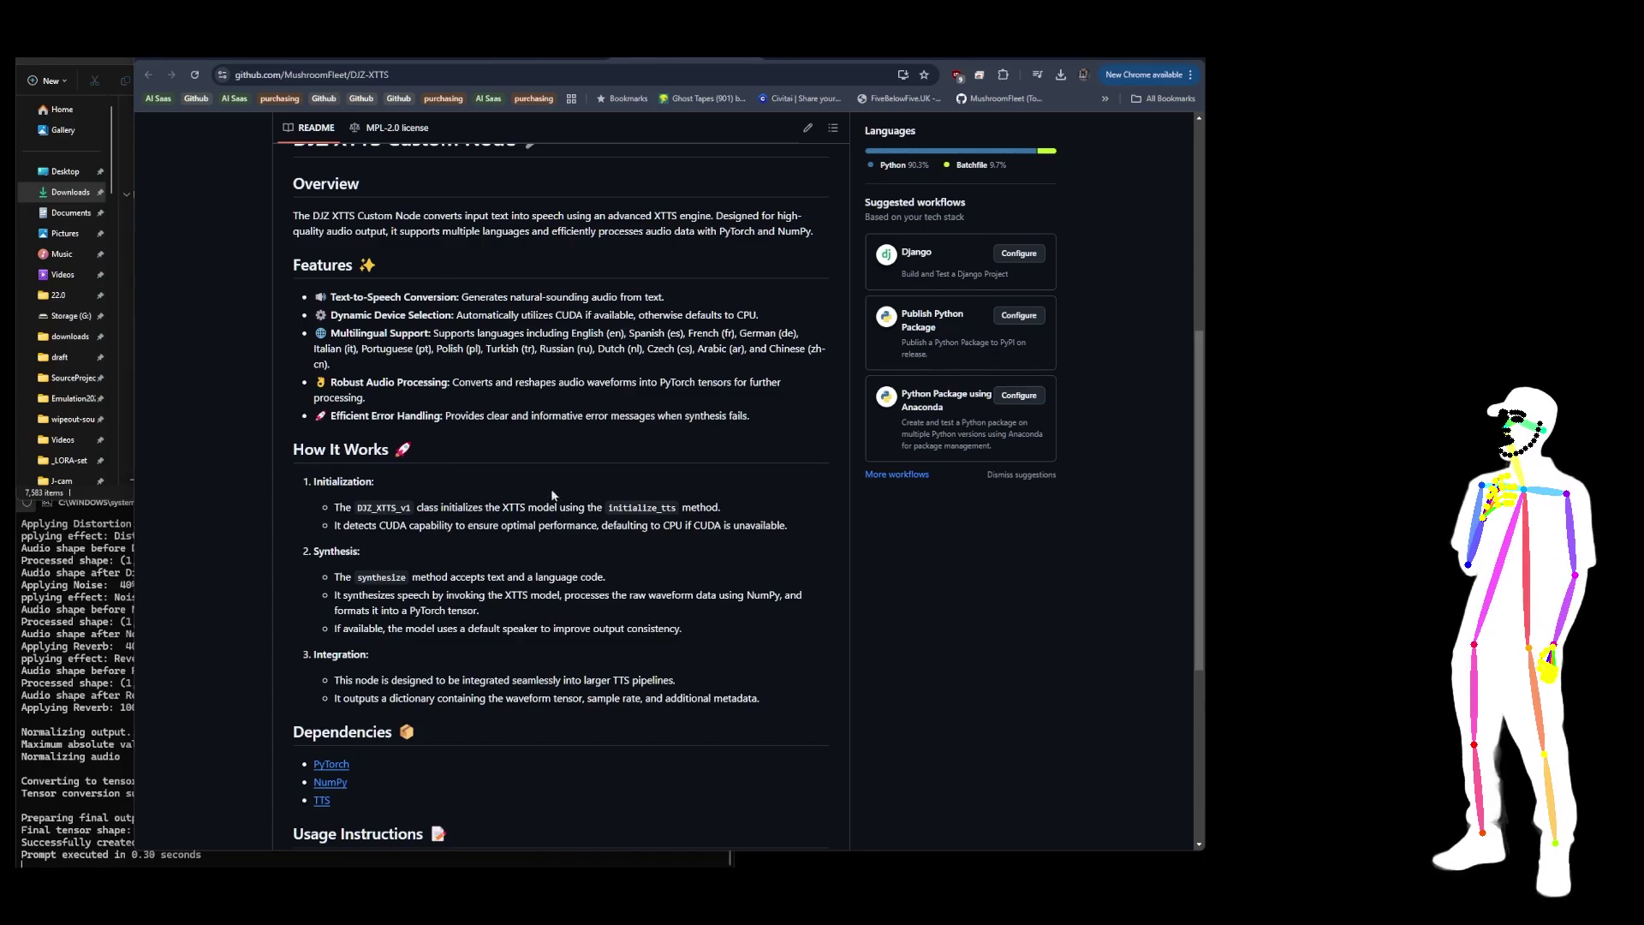
Revisit DJZ-KokoroTTS, finish the DJZ-XTTS README, then return to the ComfyUI workflow
key("alt+Left")
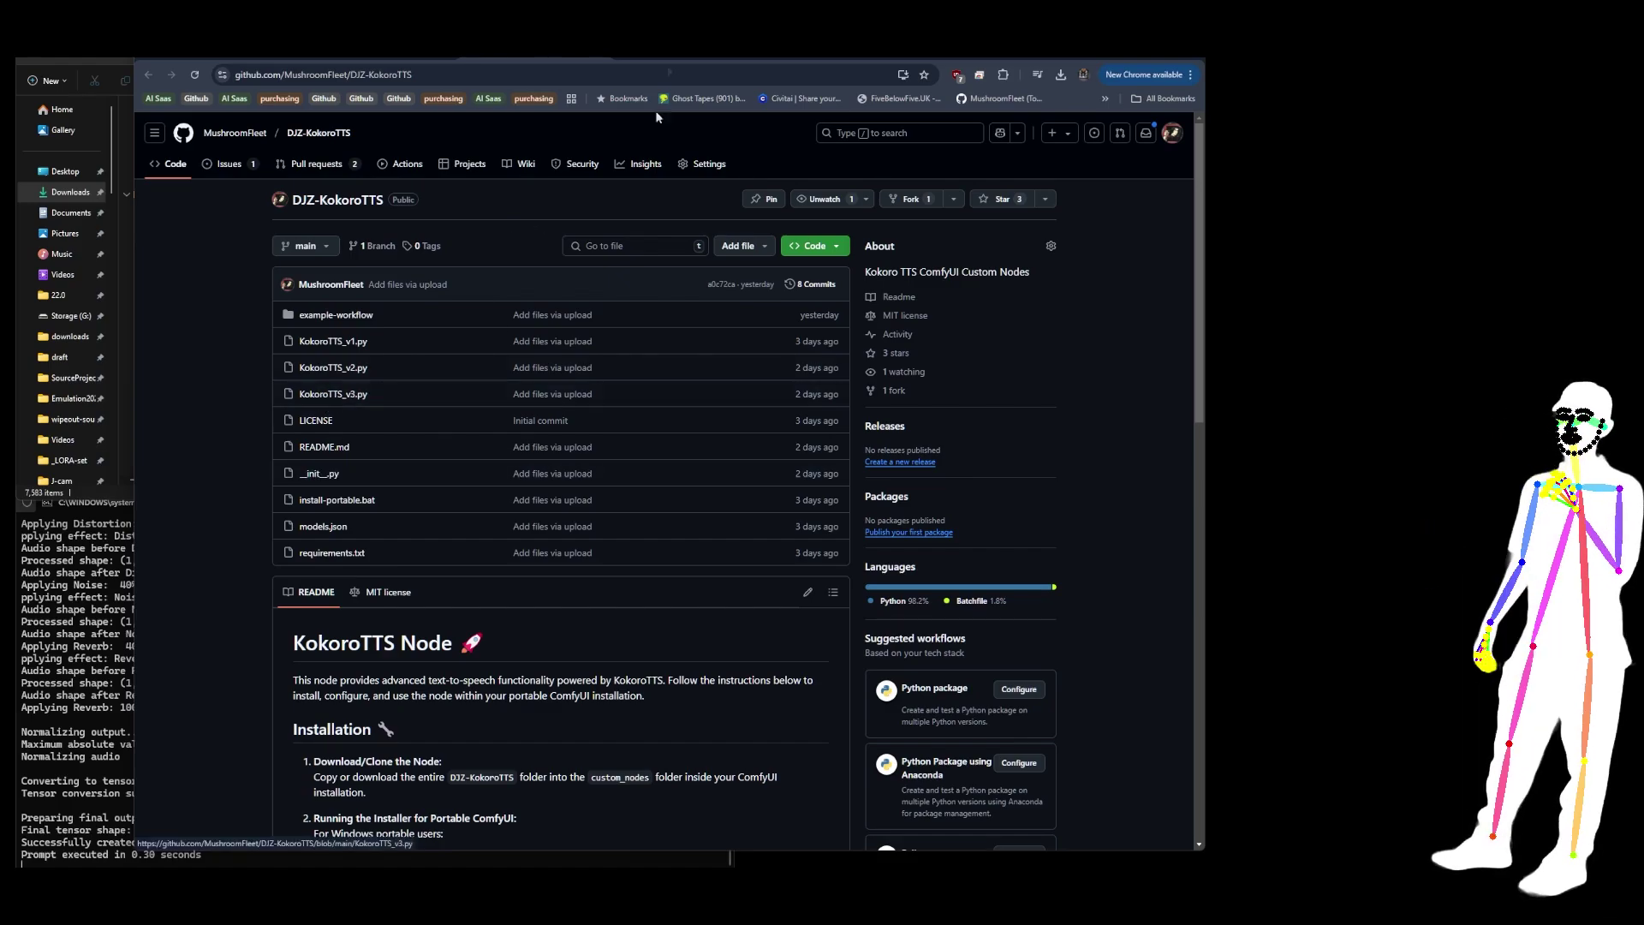
left_click(685, 60)
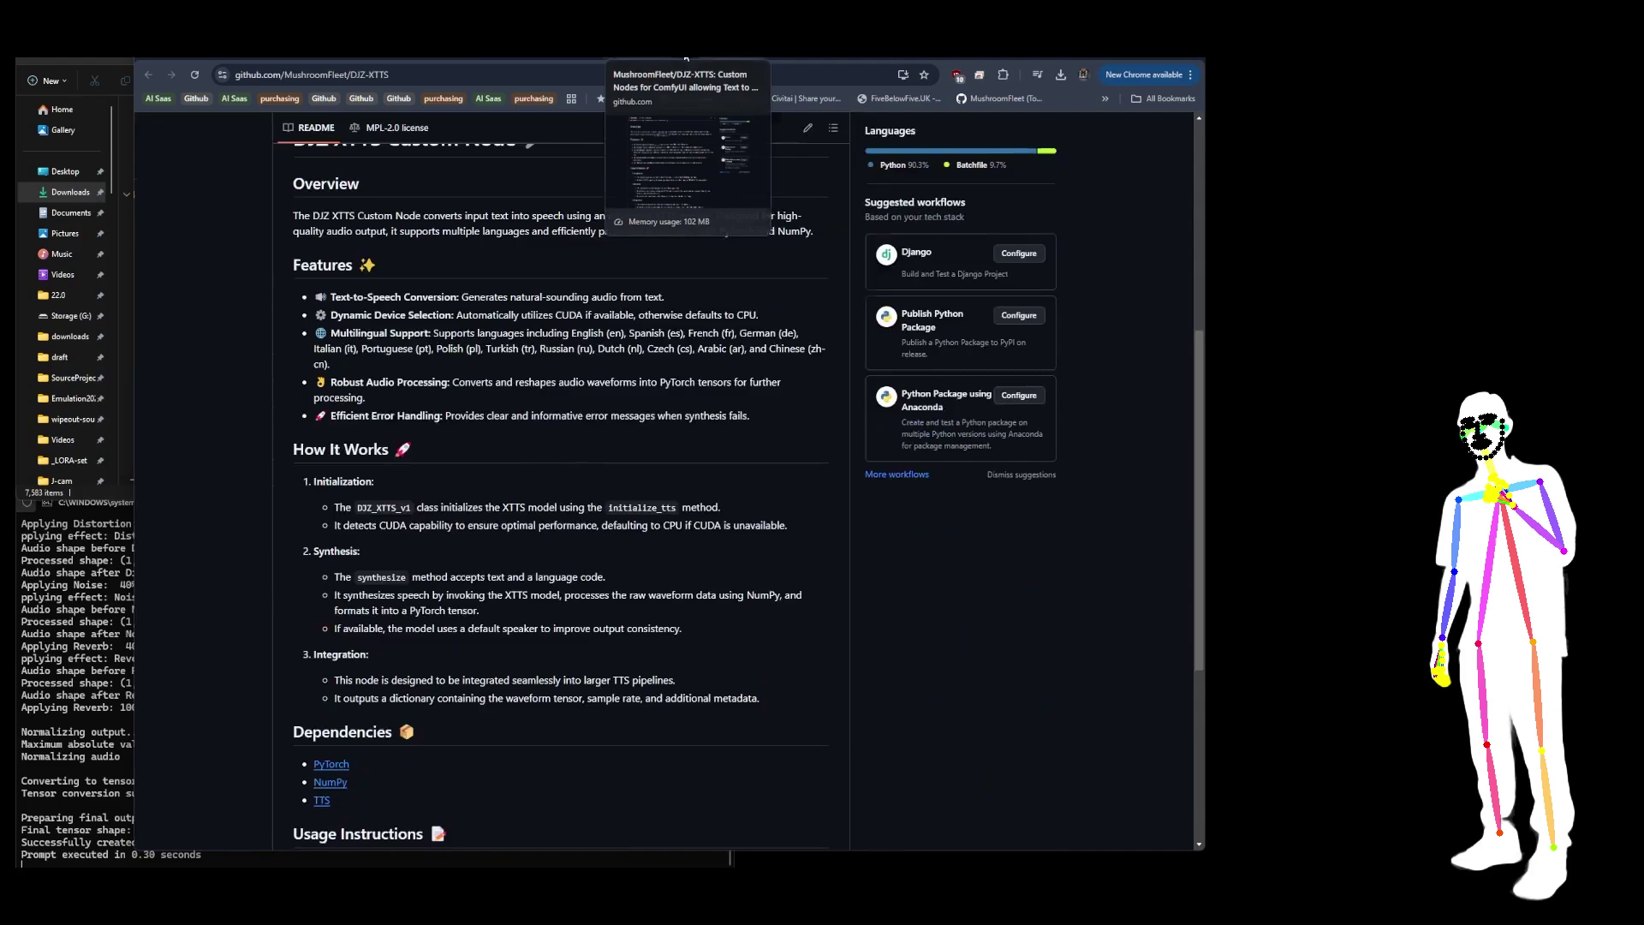
scroll(540, 460, "up", 4)
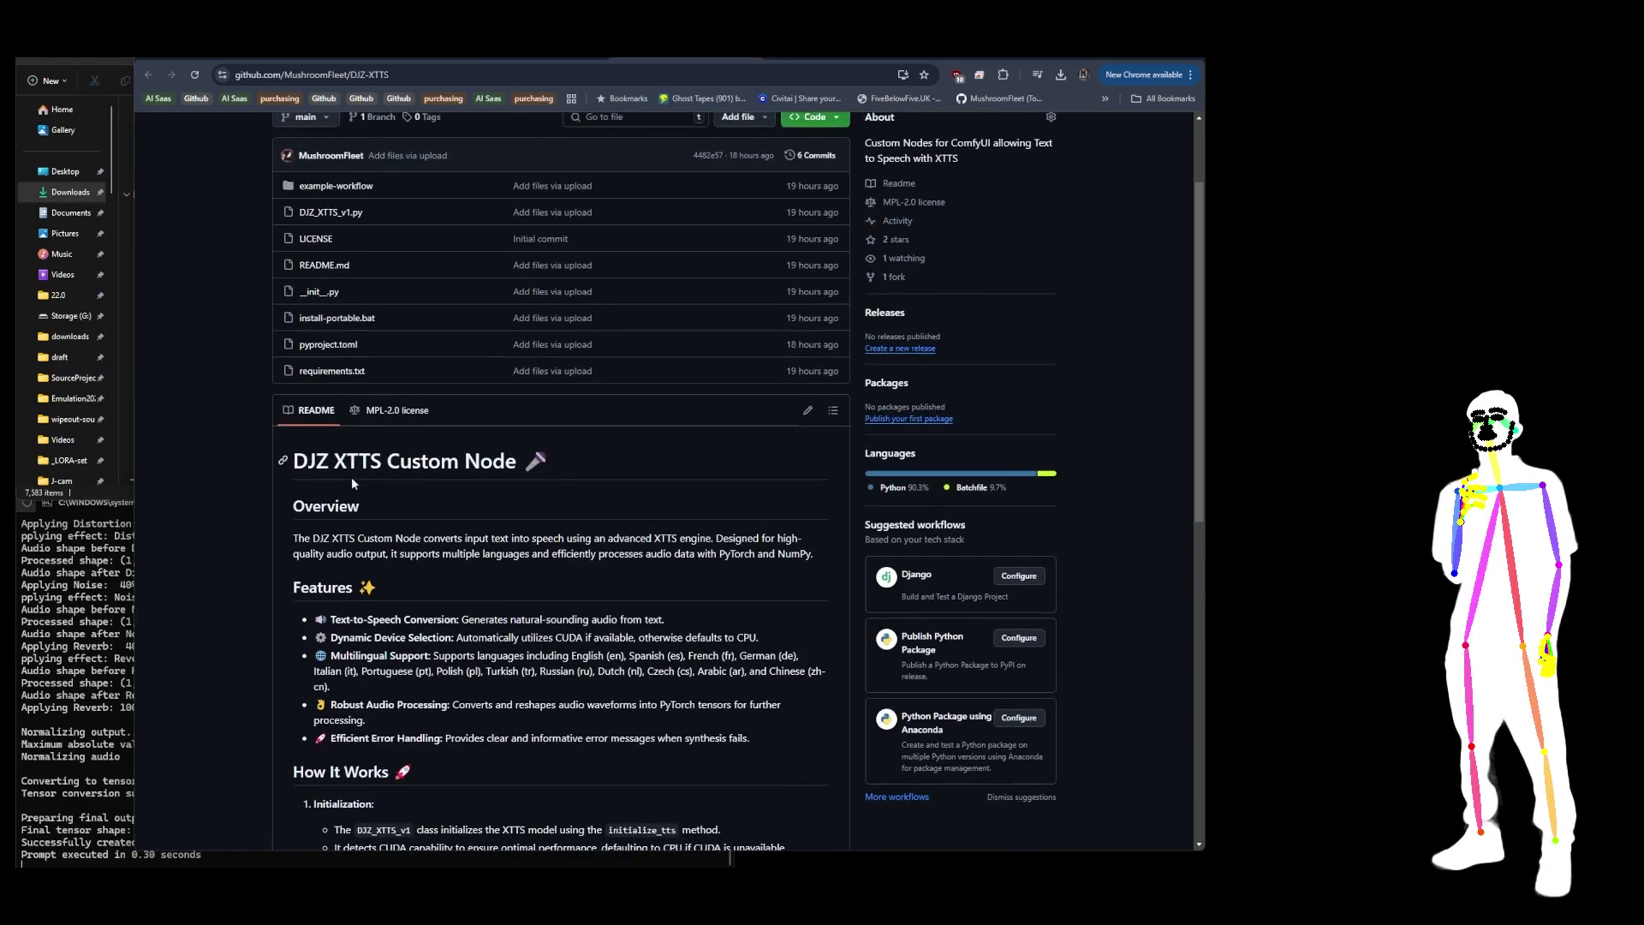
scroll(562, 454, "down", 6)
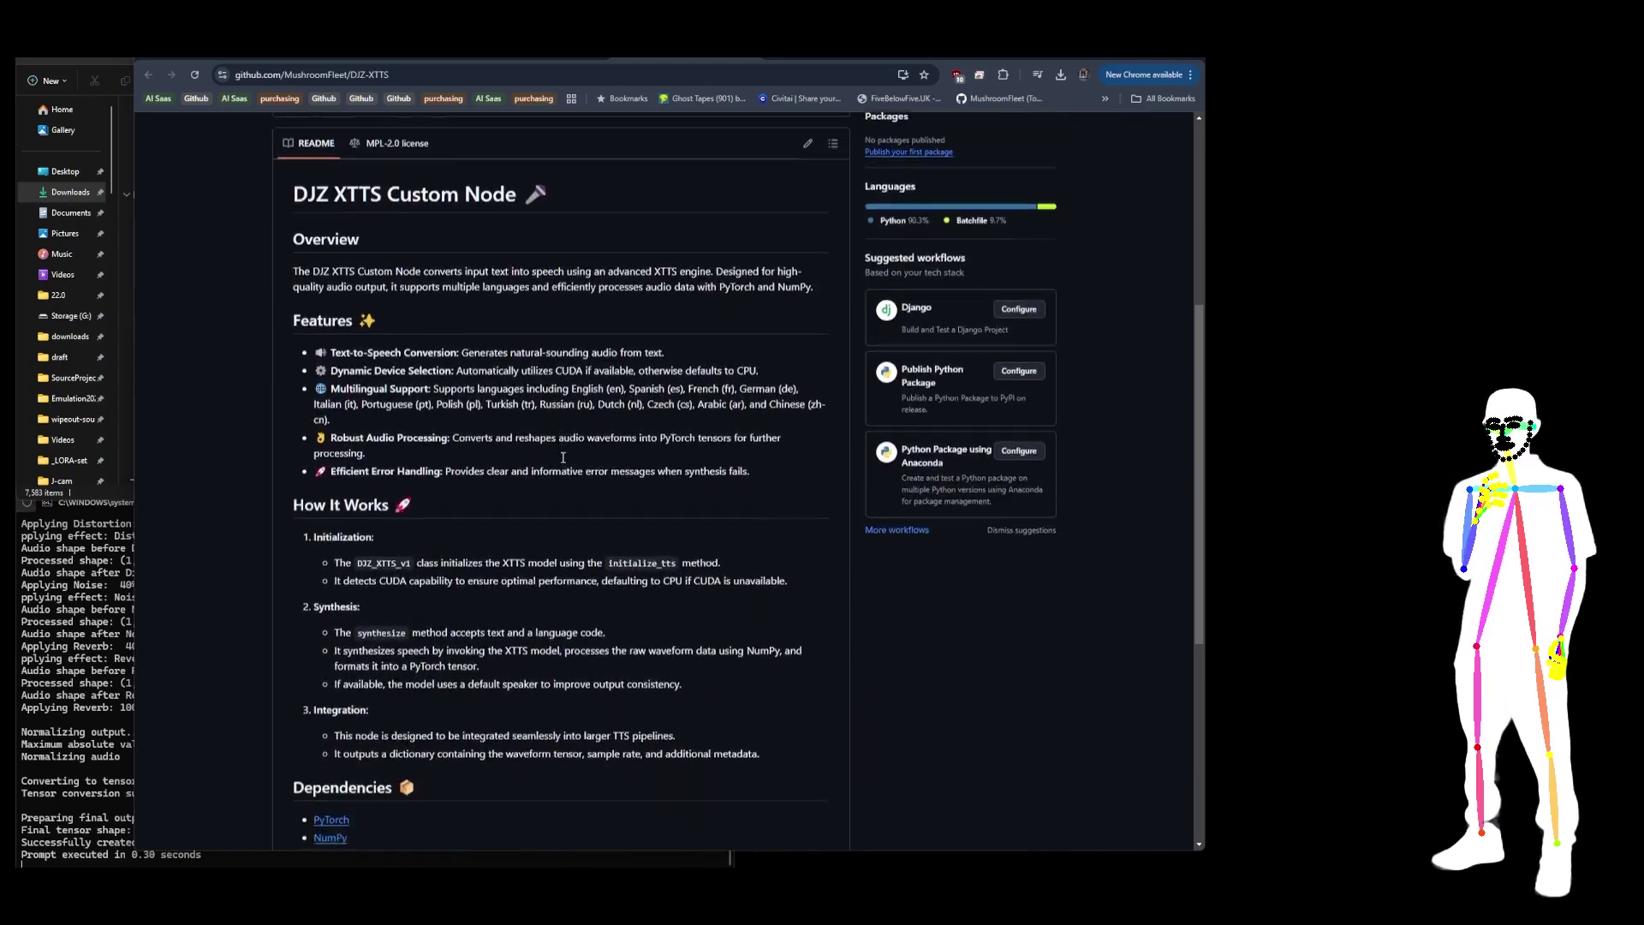
scroll(563, 461, "down", 2)
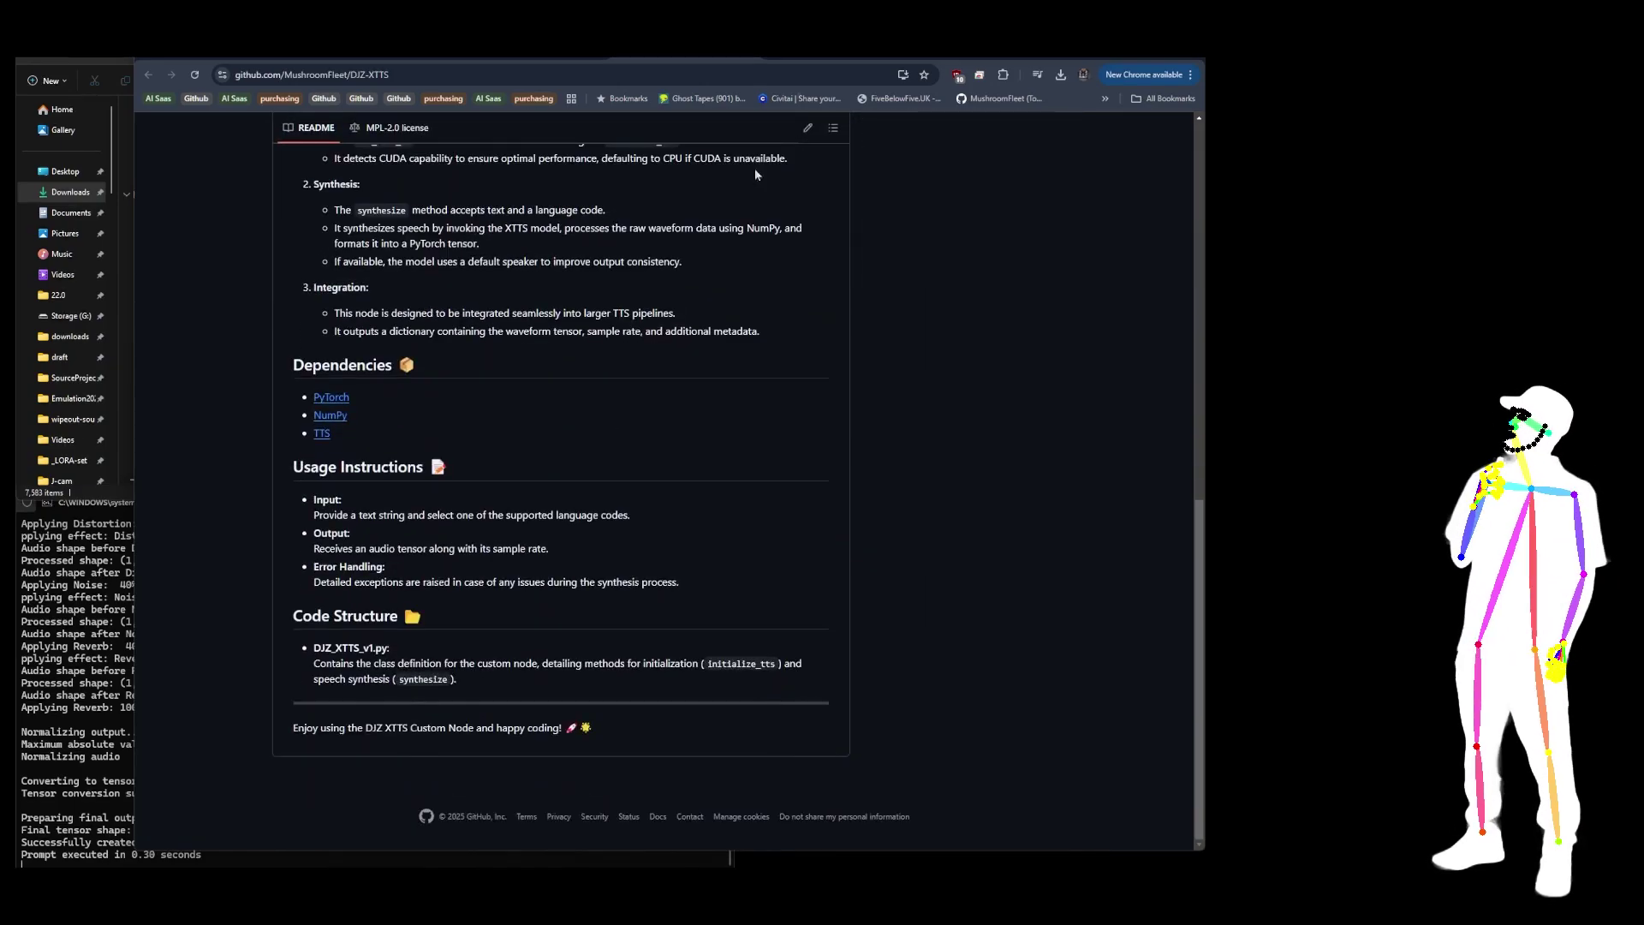
left_click(957, 61)
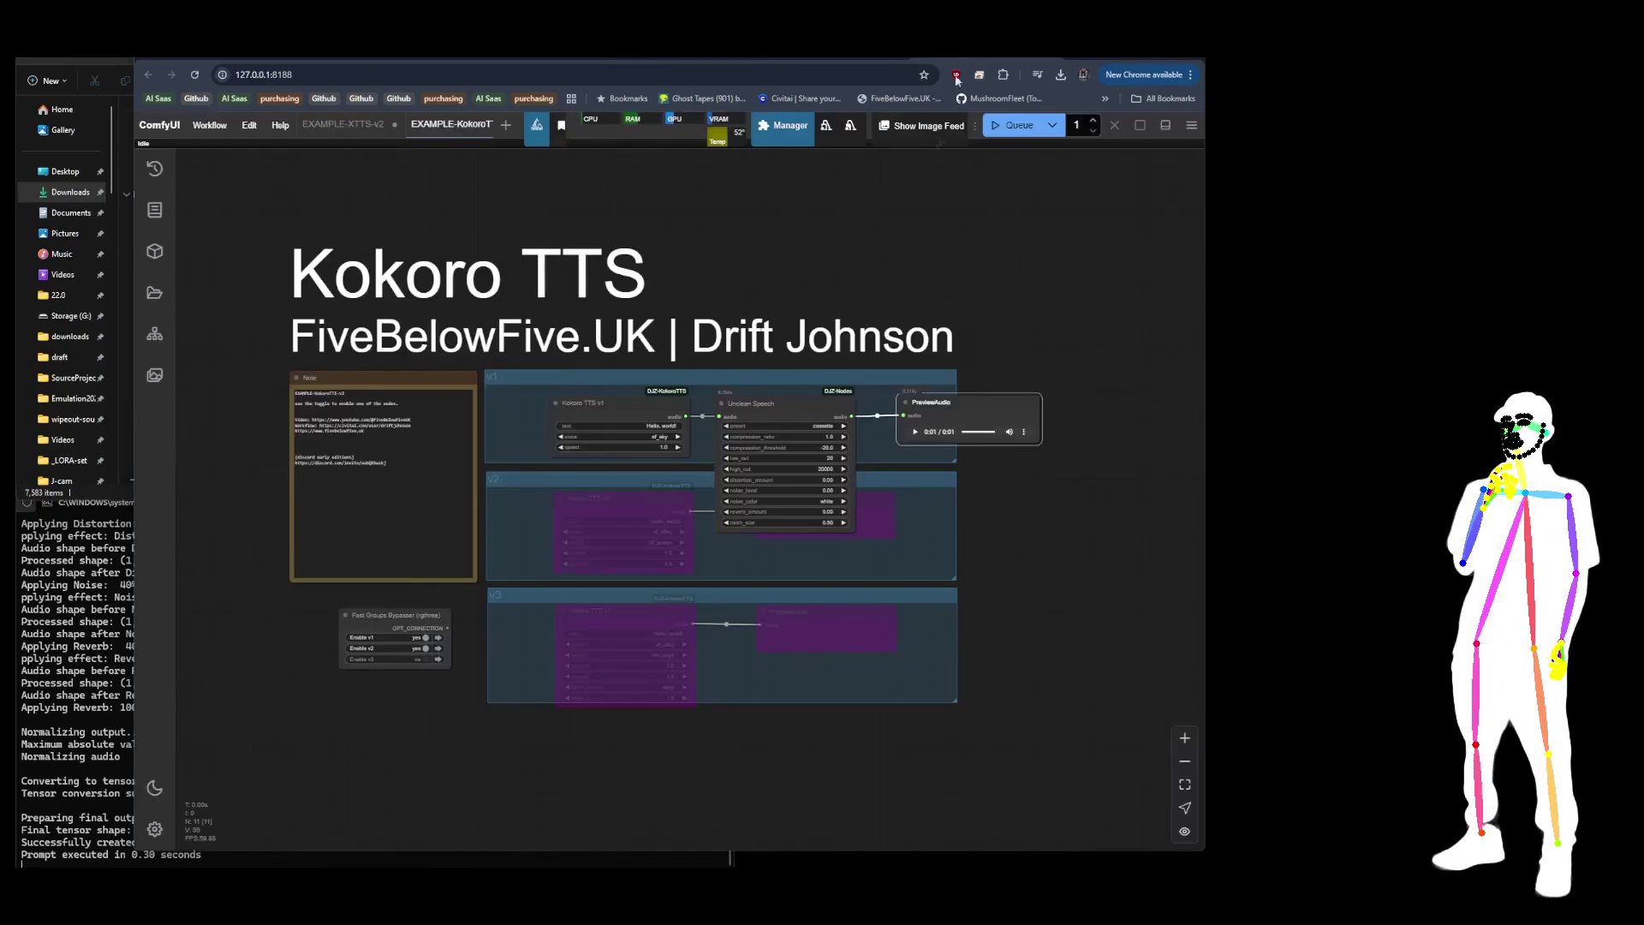
Open the EXAMPLE-XTTS-v2 workflow and select its DJZ_XTTS_v1 node (language fr)
left_click(339, 126)
scroll(558, 656, "up", 5)
scroll(562, 664, "down", 3)
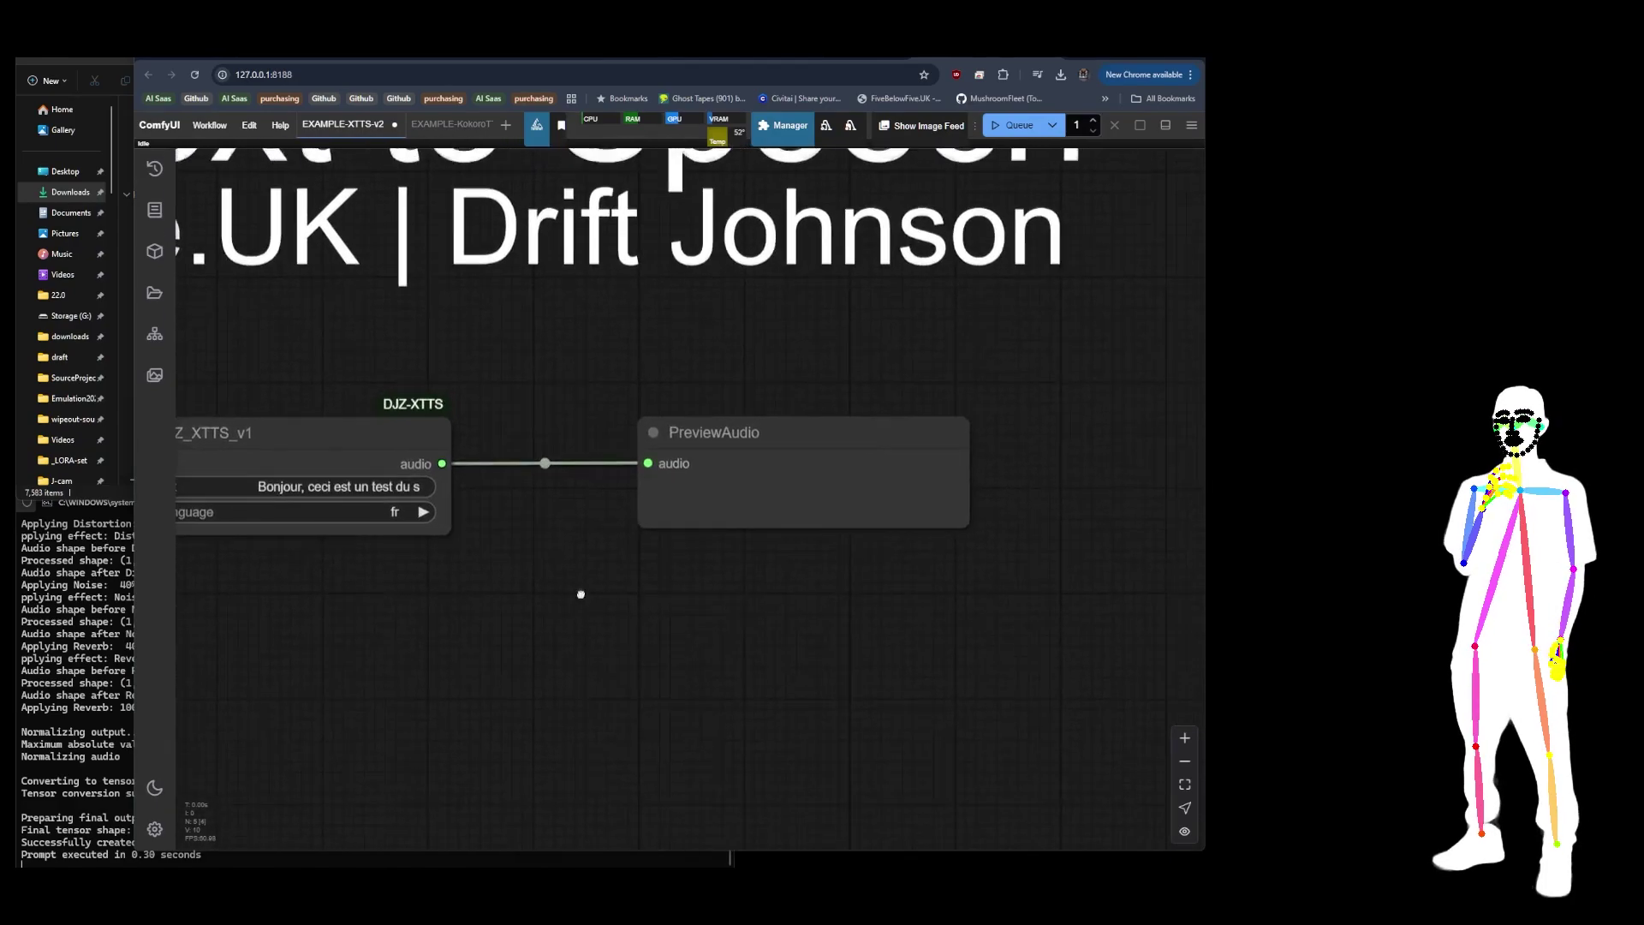
scroll(580, 594, "down", 3)
scroll(539, 488, "up", 1)
left_click(477, 443)
scroll(563, 467, "up", 1)
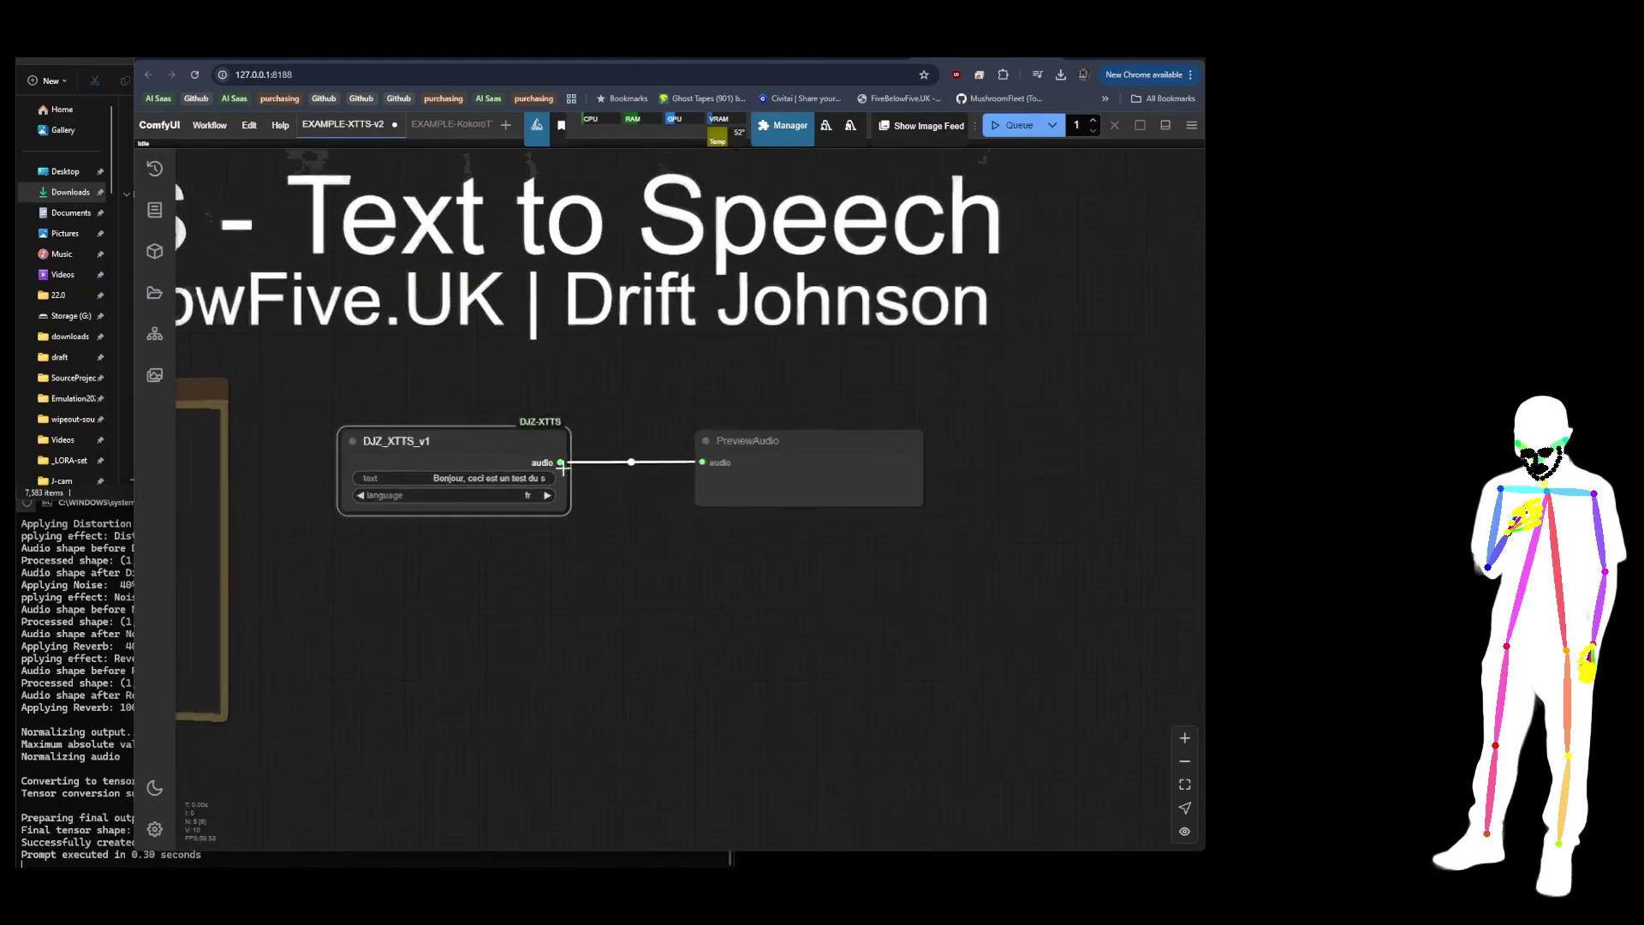
scroll(563, 467, "up", 1)
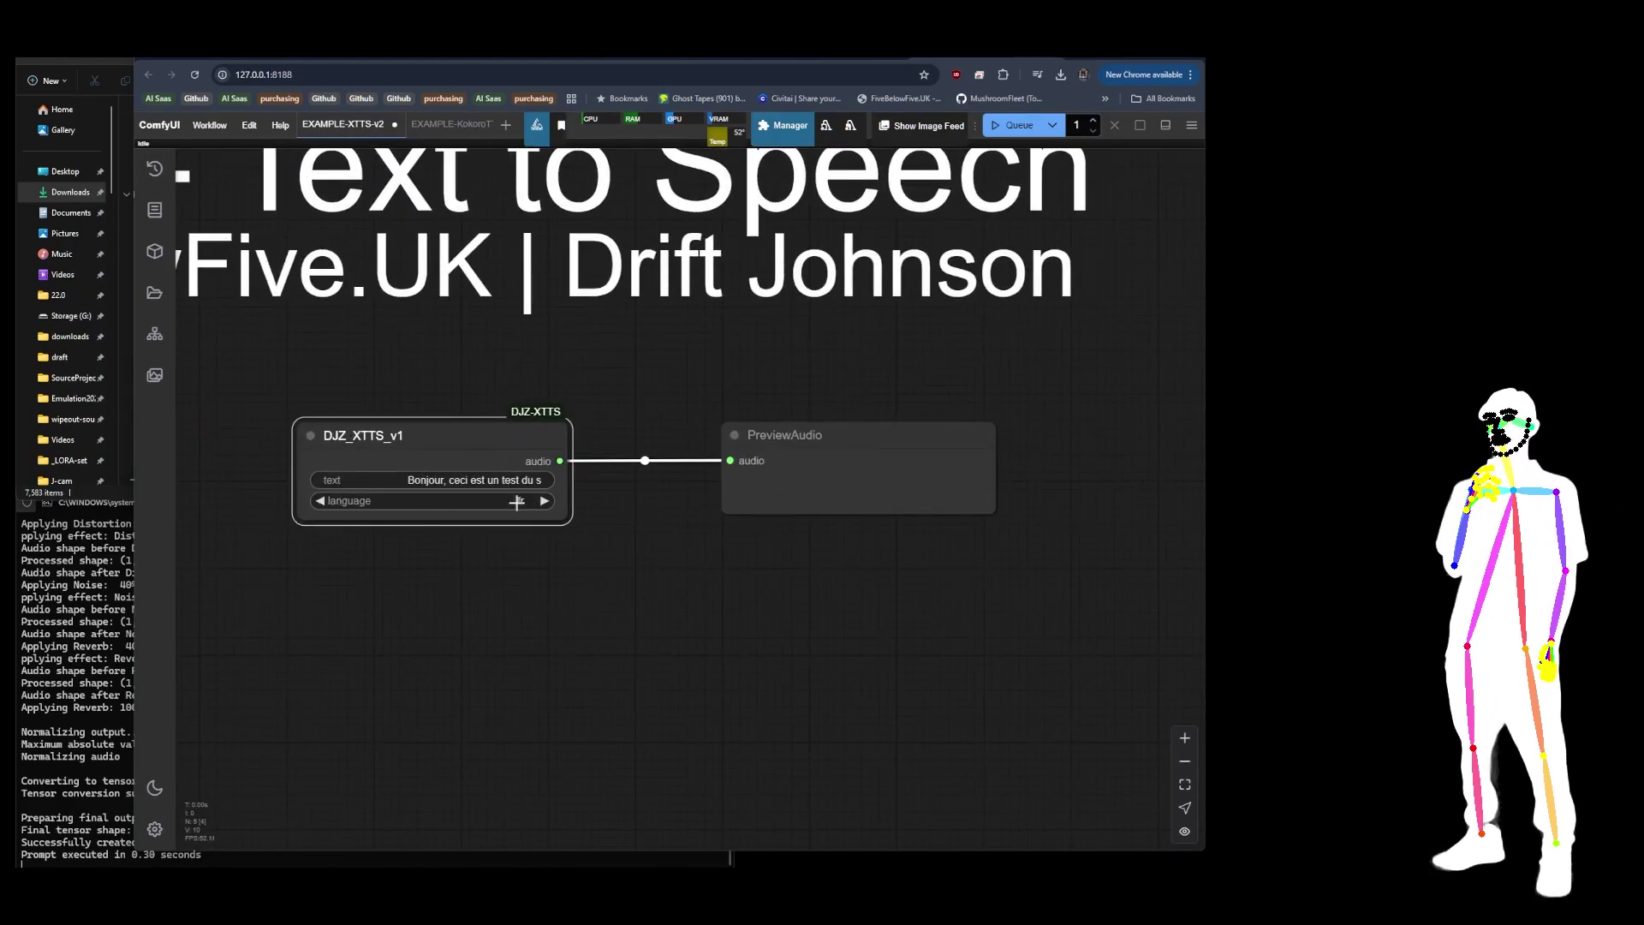
Run the workflow with Ctrl+Enter and play the 5-second French speech clip
key("ctrl+Return")
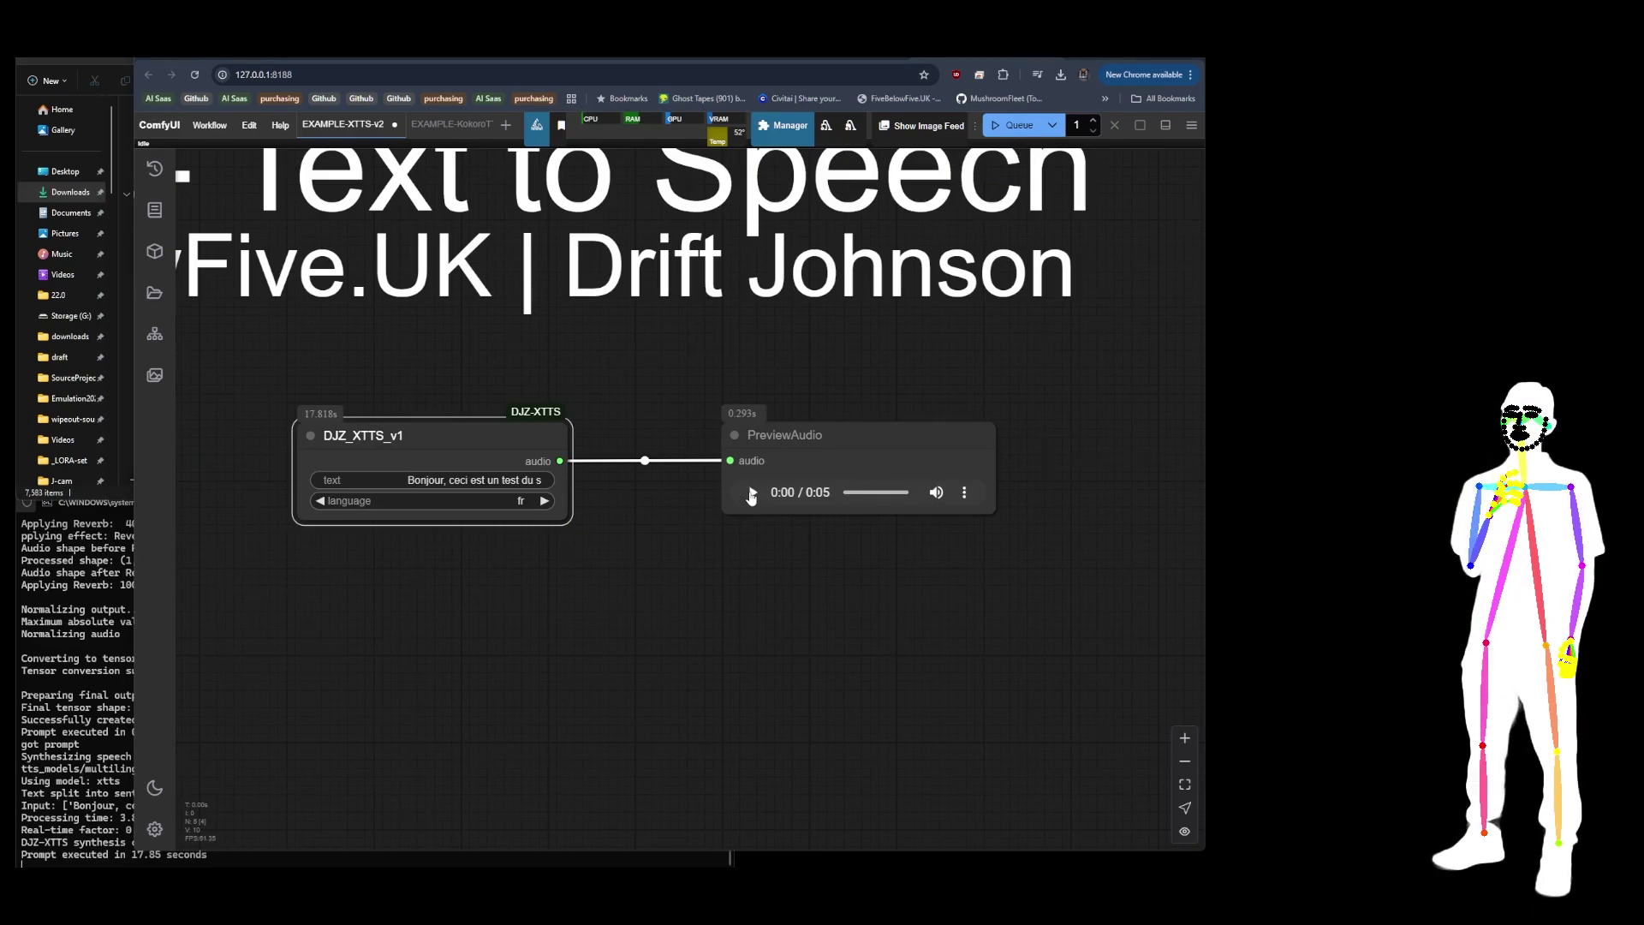
left_click(751, 494)
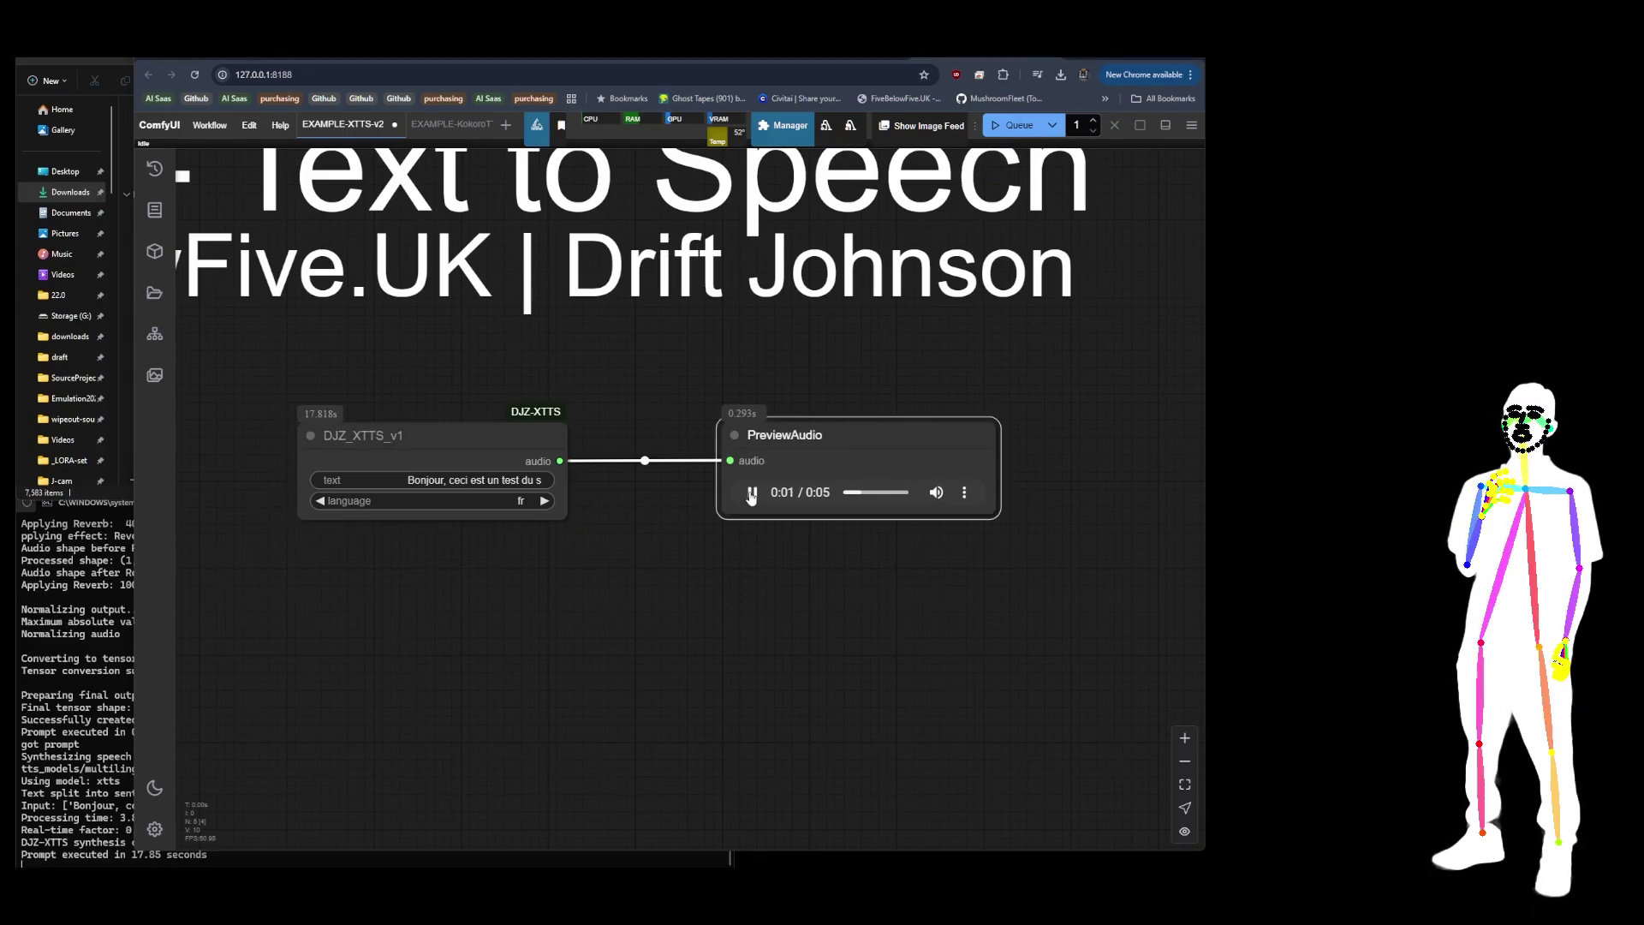
right_click(624, 508)
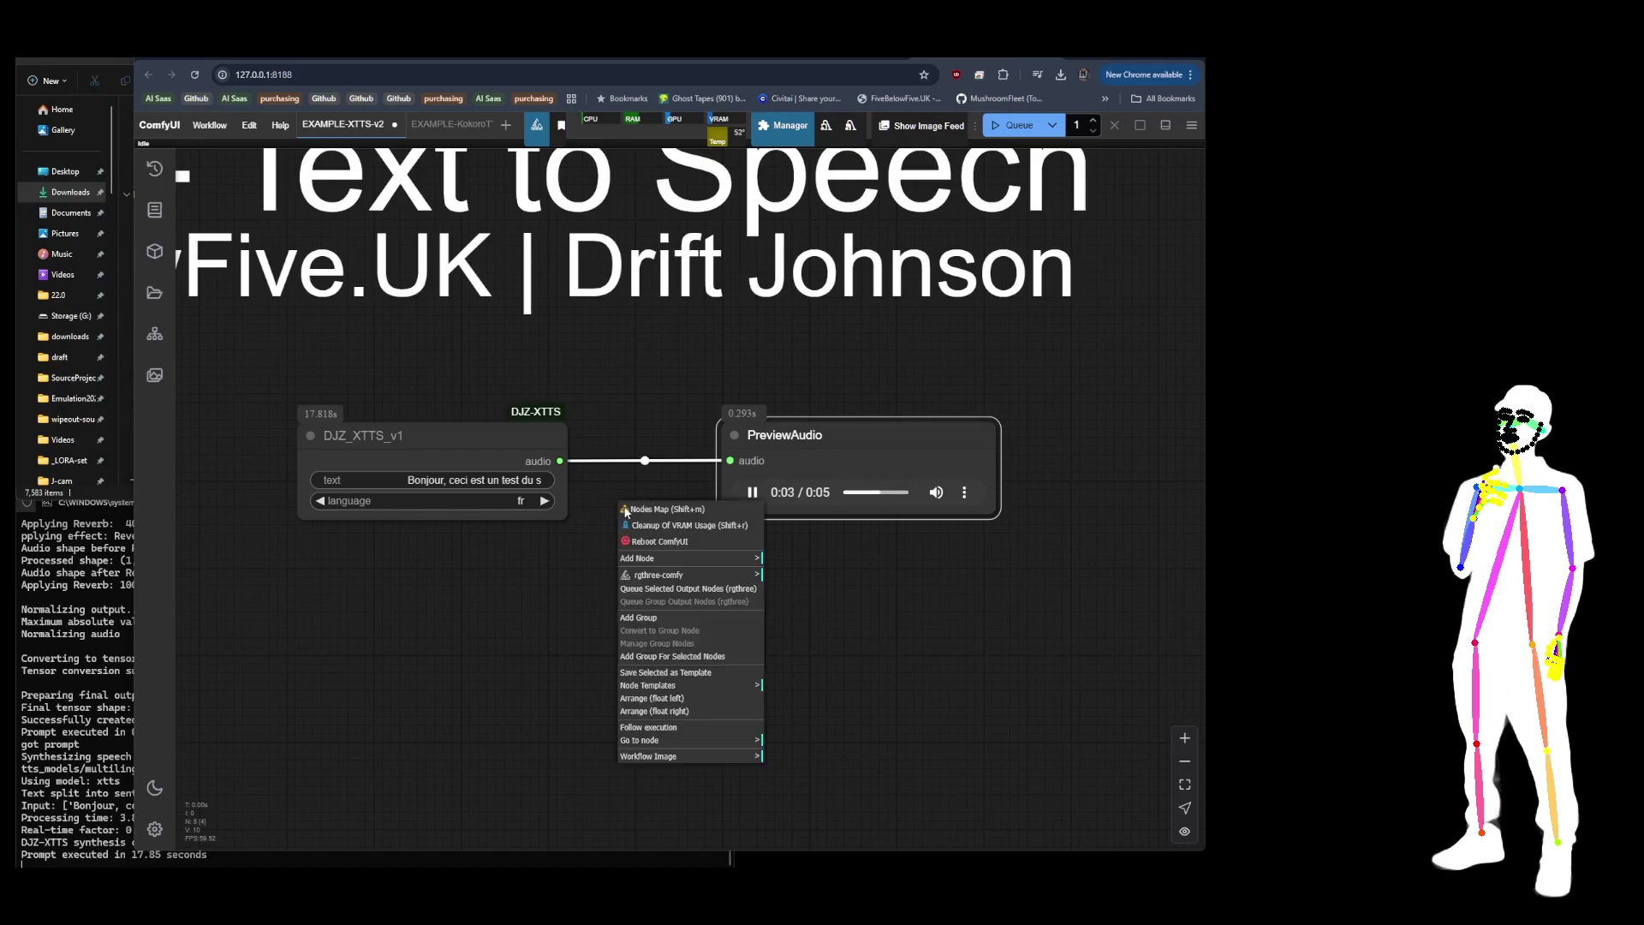
left_click(634, 498)
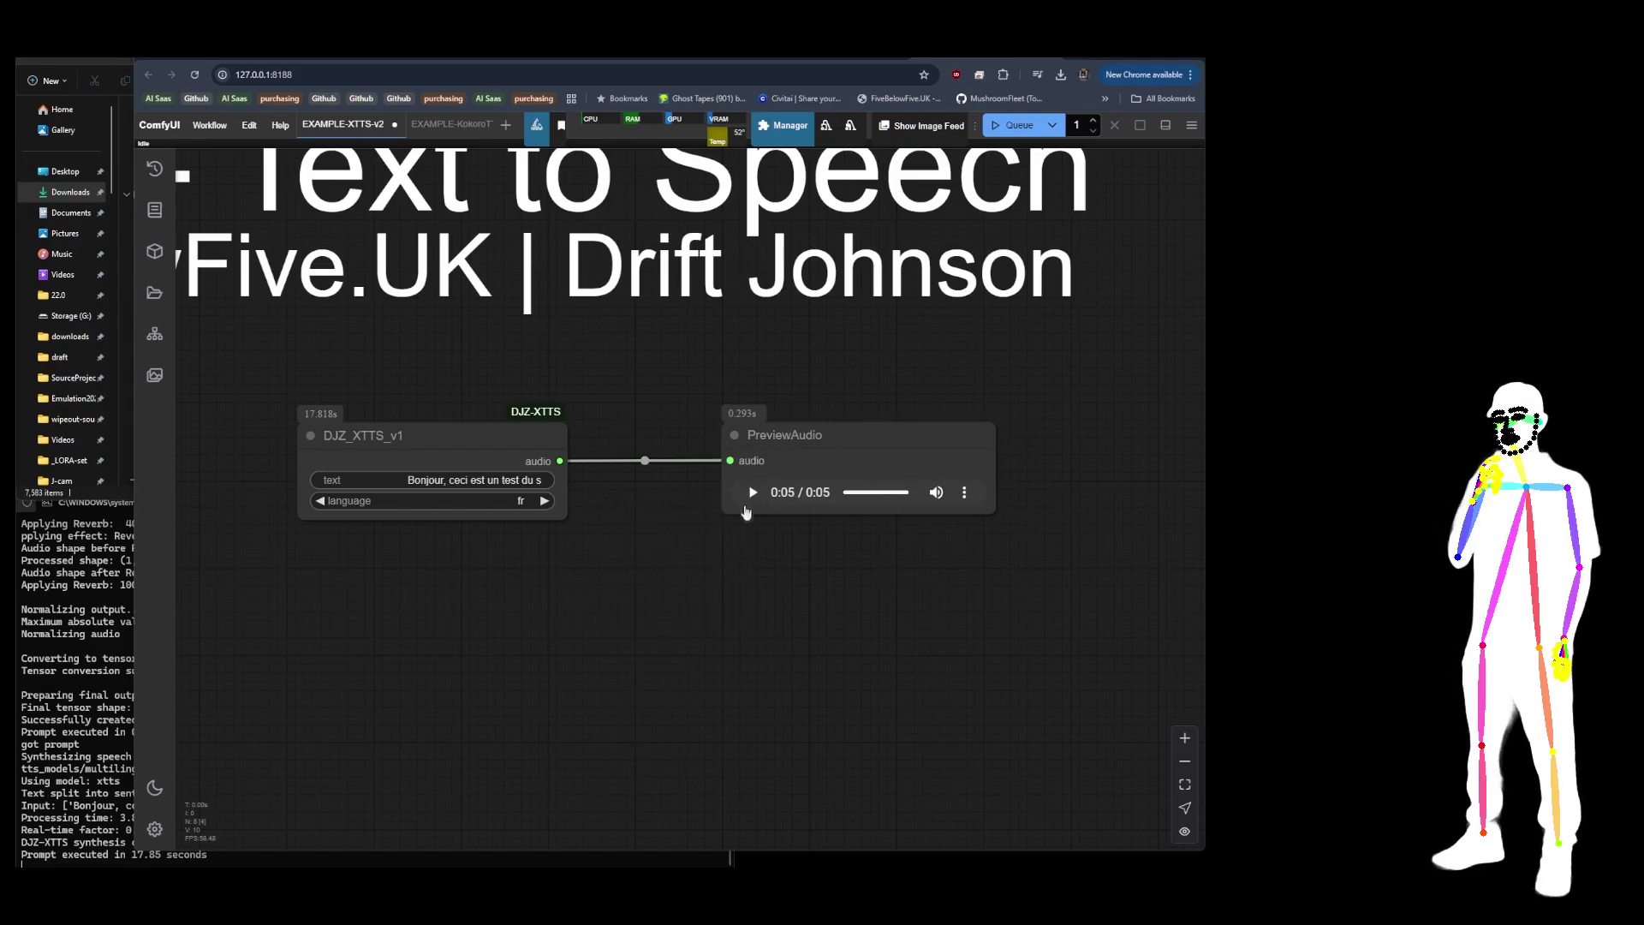
scroll(863, 555, "down", 6)
left_click_drag(720, 609, 764, 617)
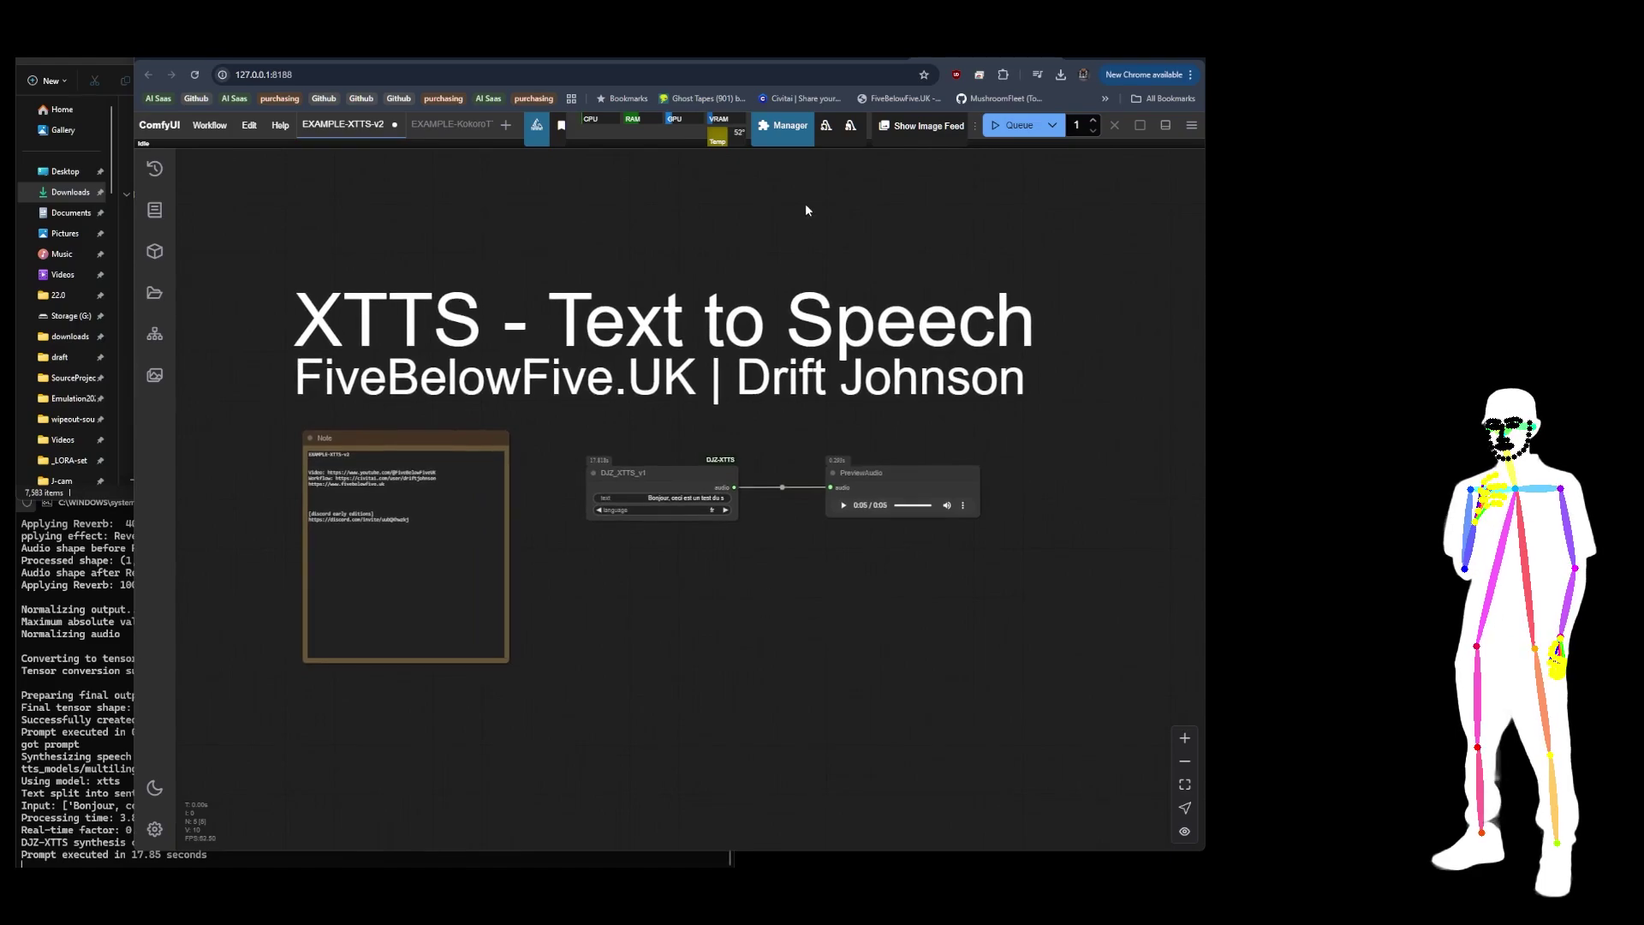
Open the FBF-Collective repository and browse its README of audio and visual-effects nodes
left_click(394, 56)
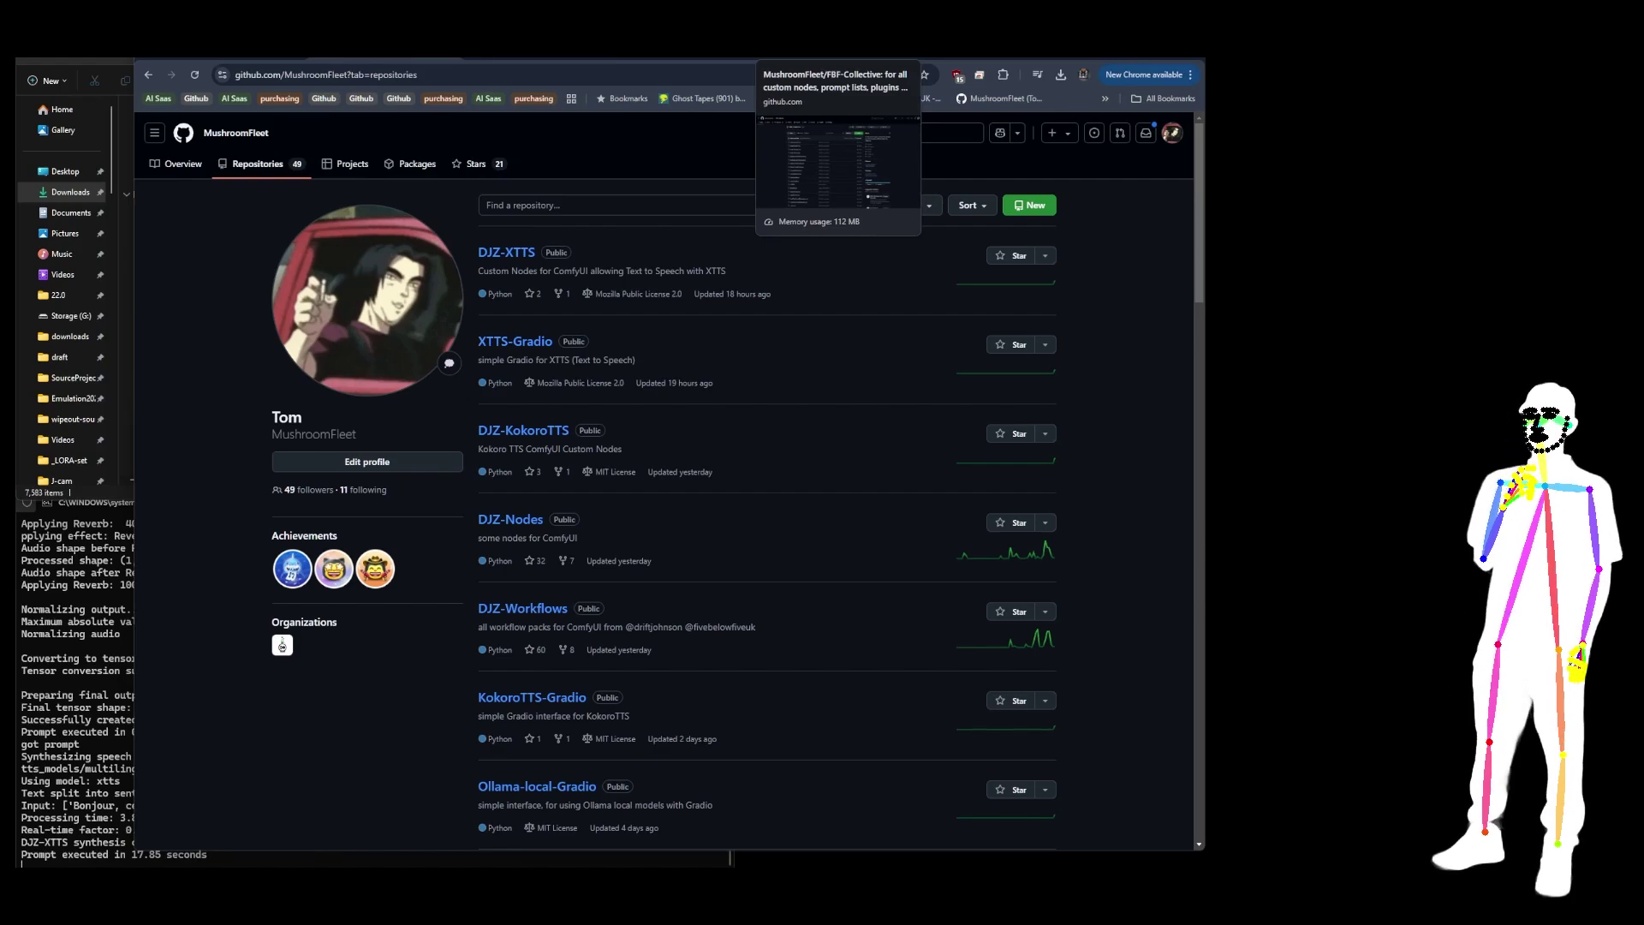
left_click(813, 58)
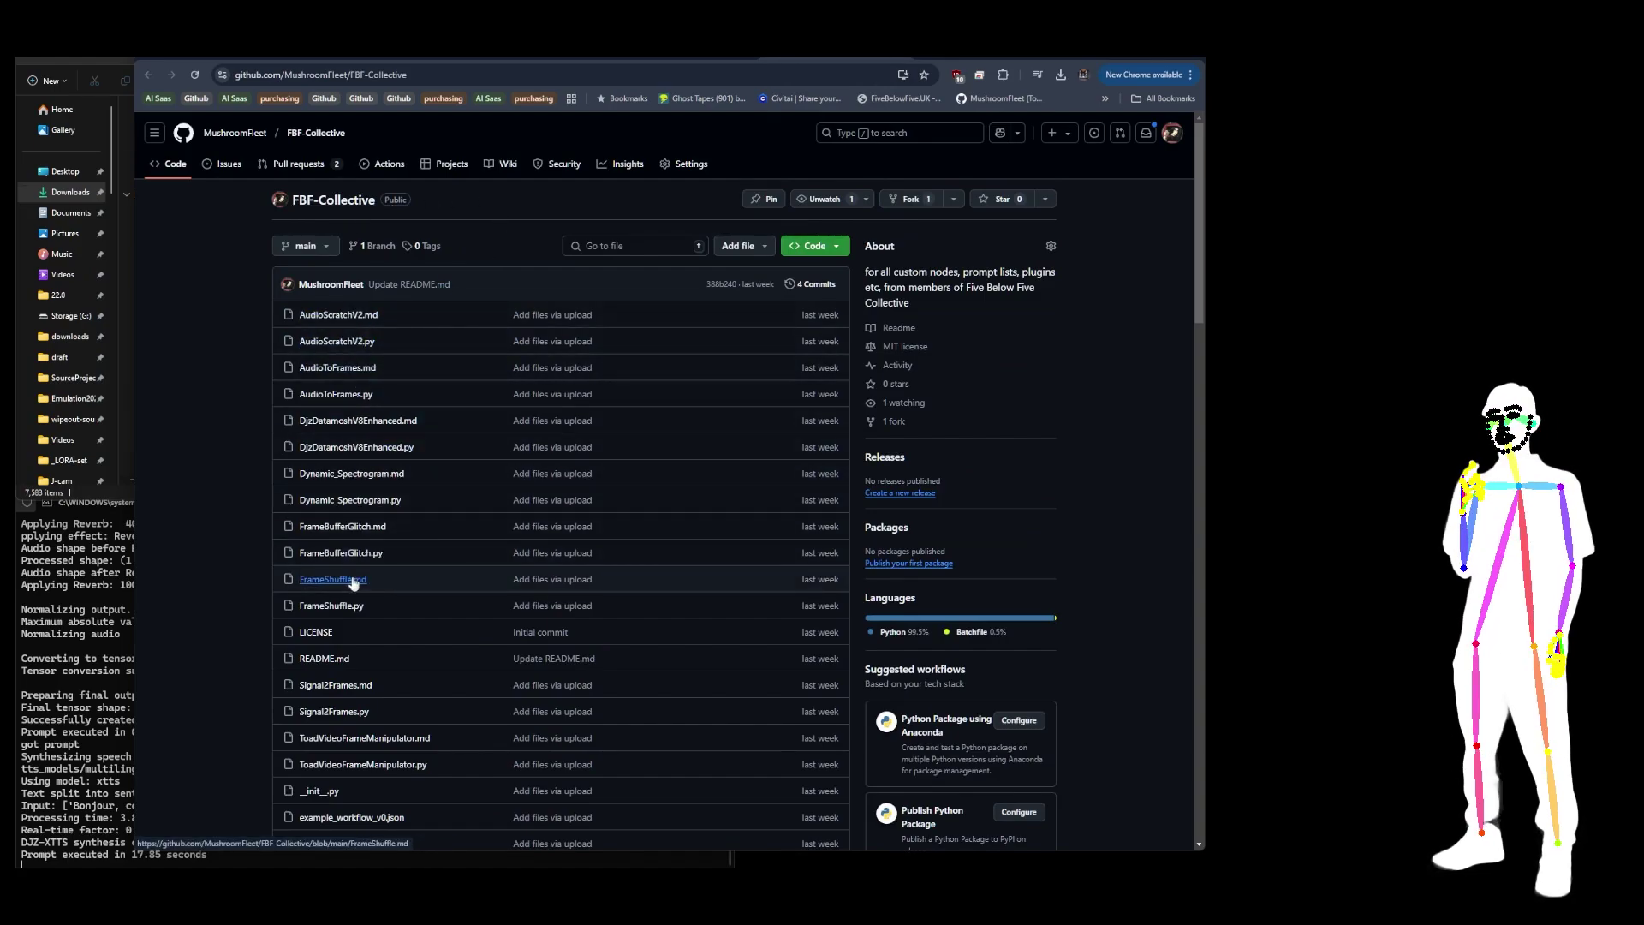
scroll(369, 635, "down", 7)
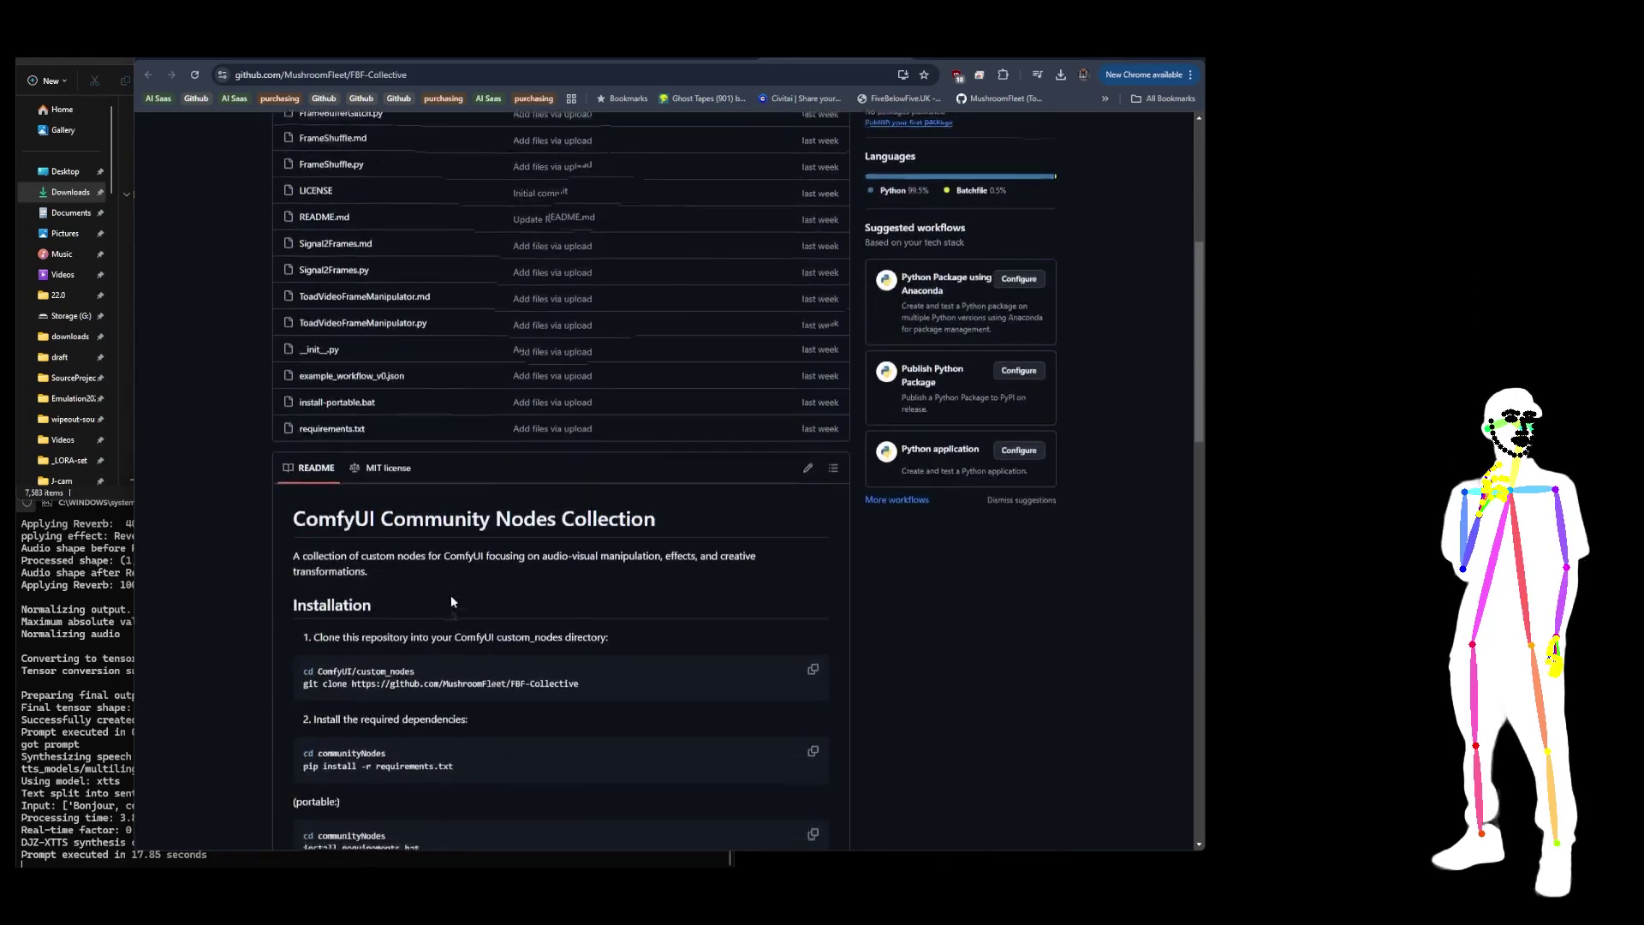
scroll(586, 537, "down", 2)
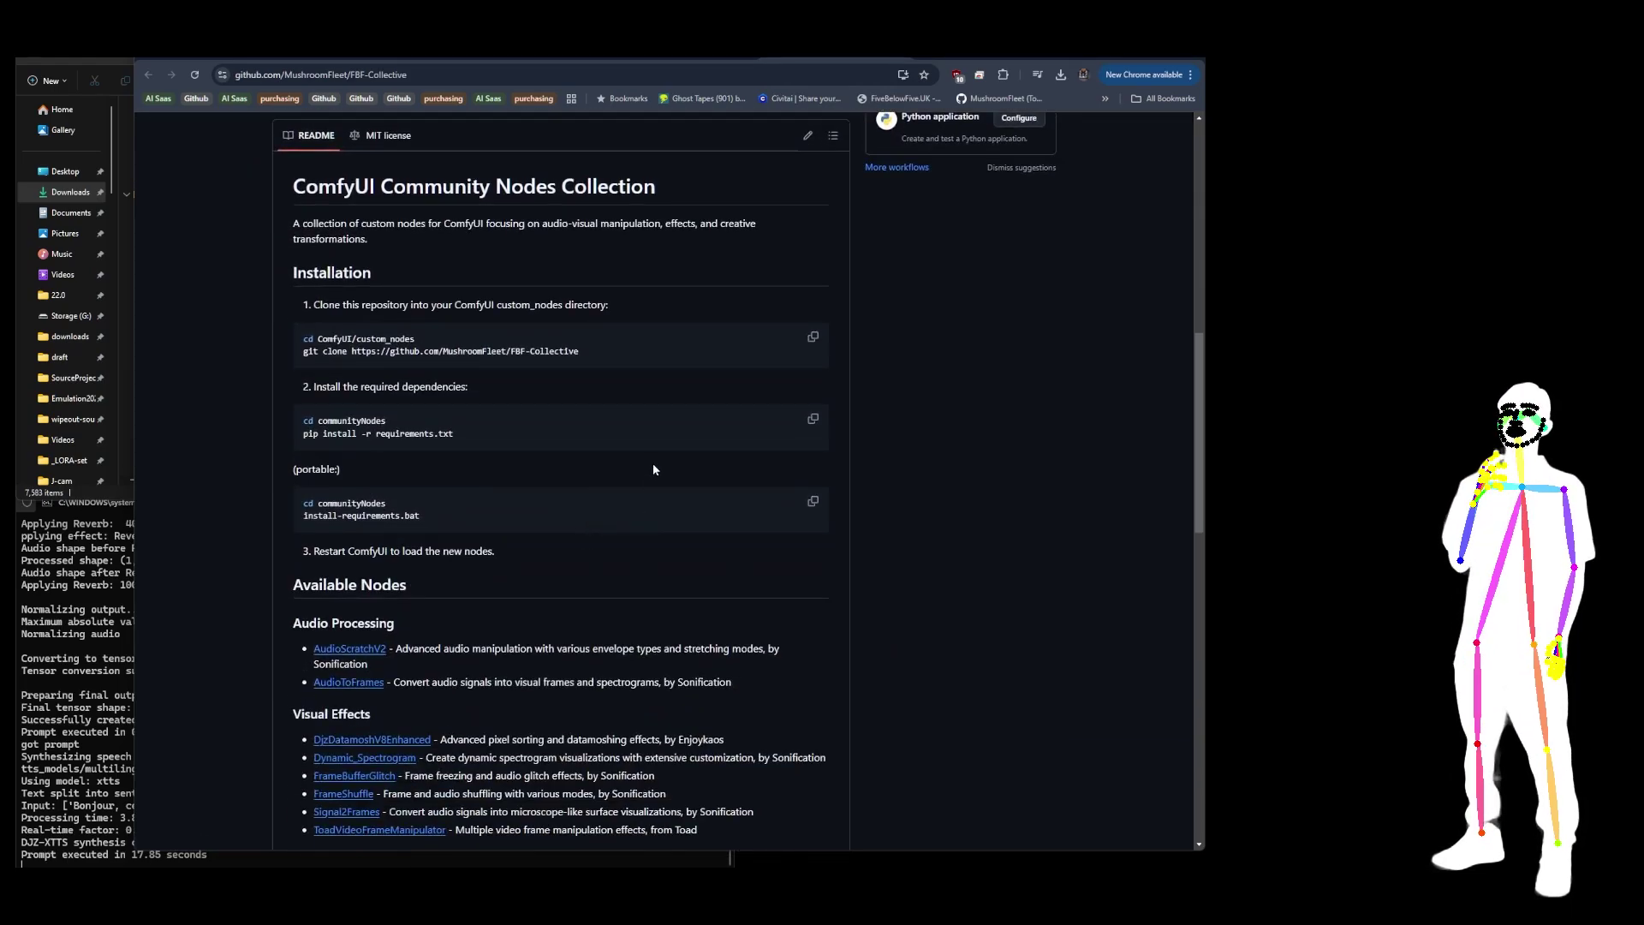
scroll(652, 469, "down", 4)
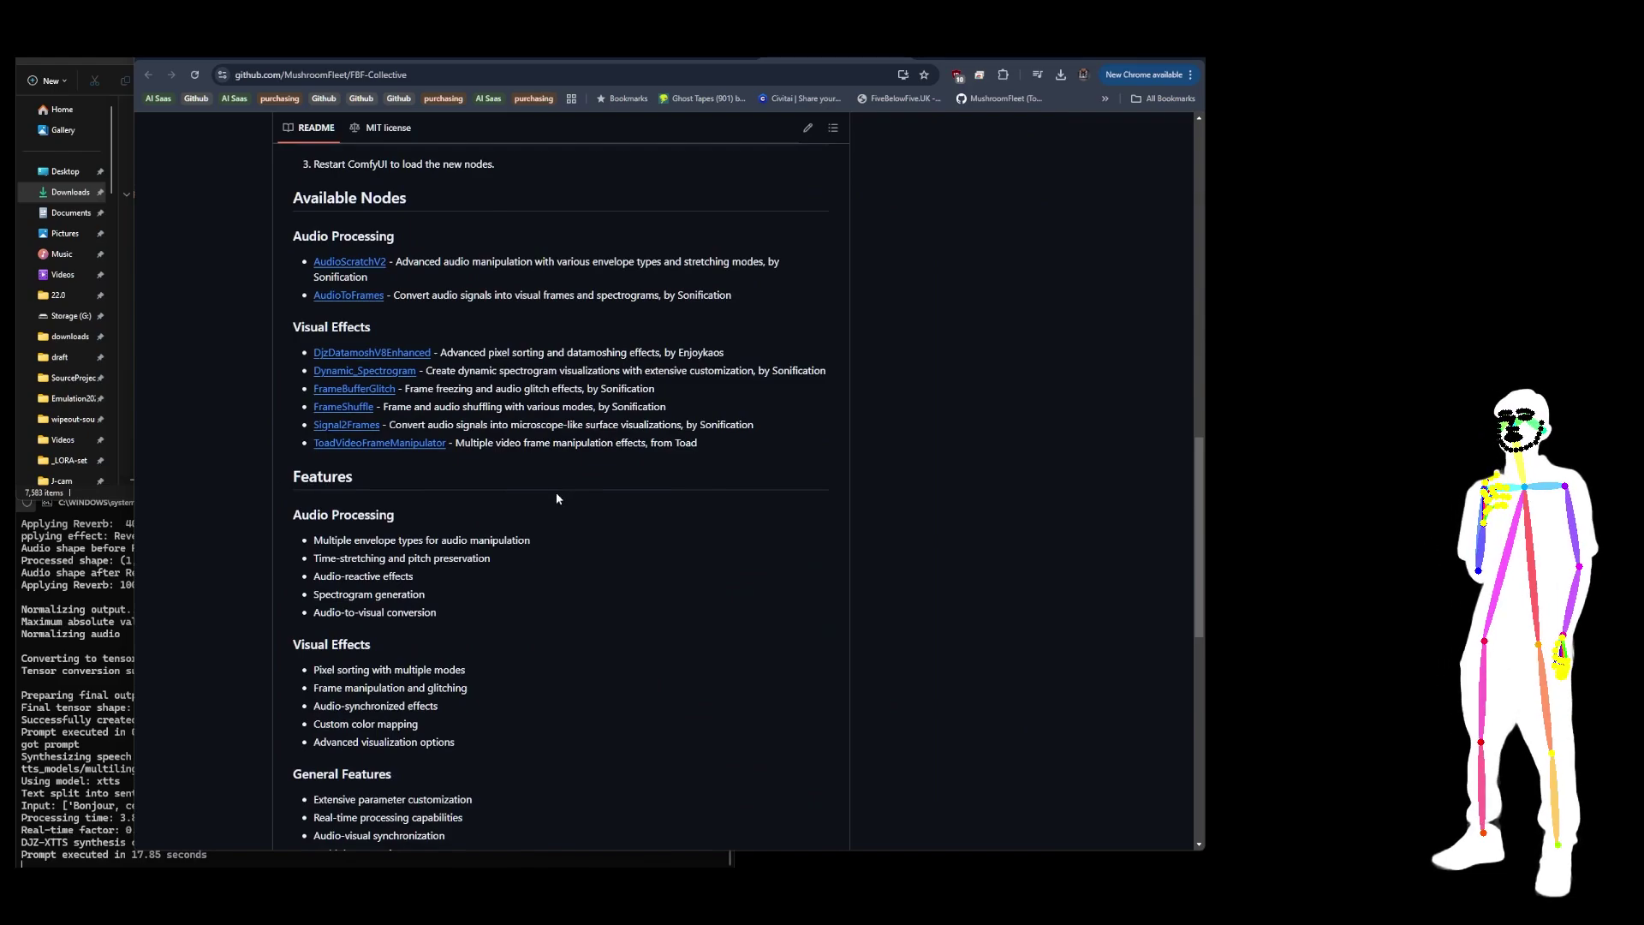
scroll(554, 505, "up", 13)
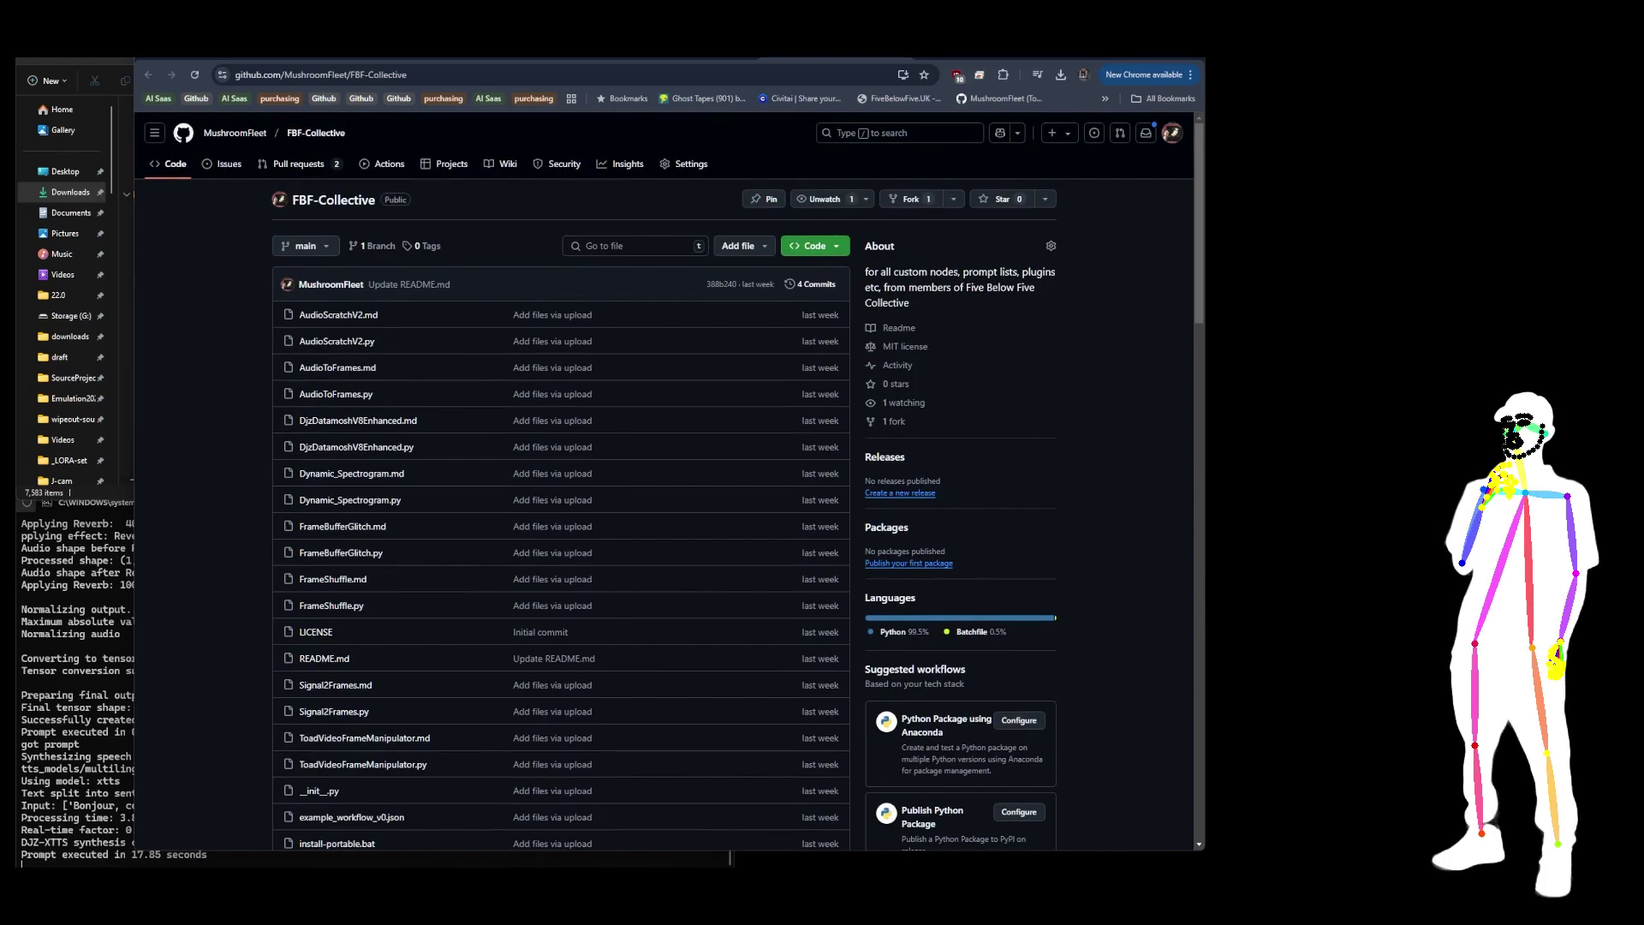
Search the Custom Nodes Manager for 'djz' to confirm DJZ-Nodes is installed, then close it
left_click(815, 52)
left_click(784, 125)
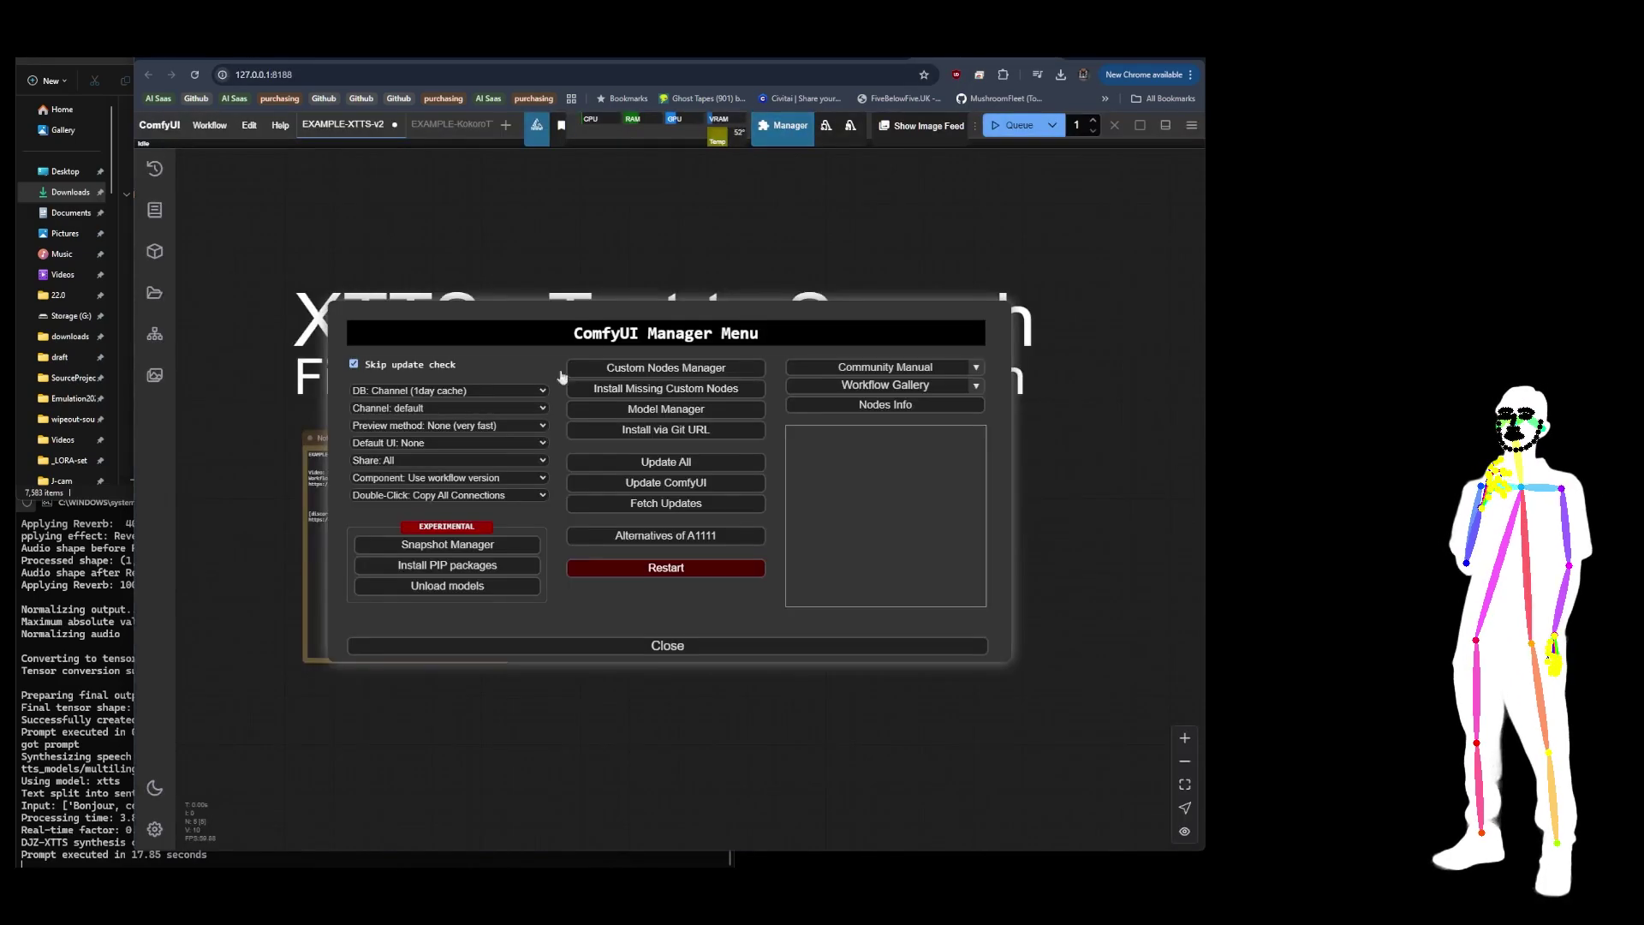
left_click(630, 370)
type("djz")
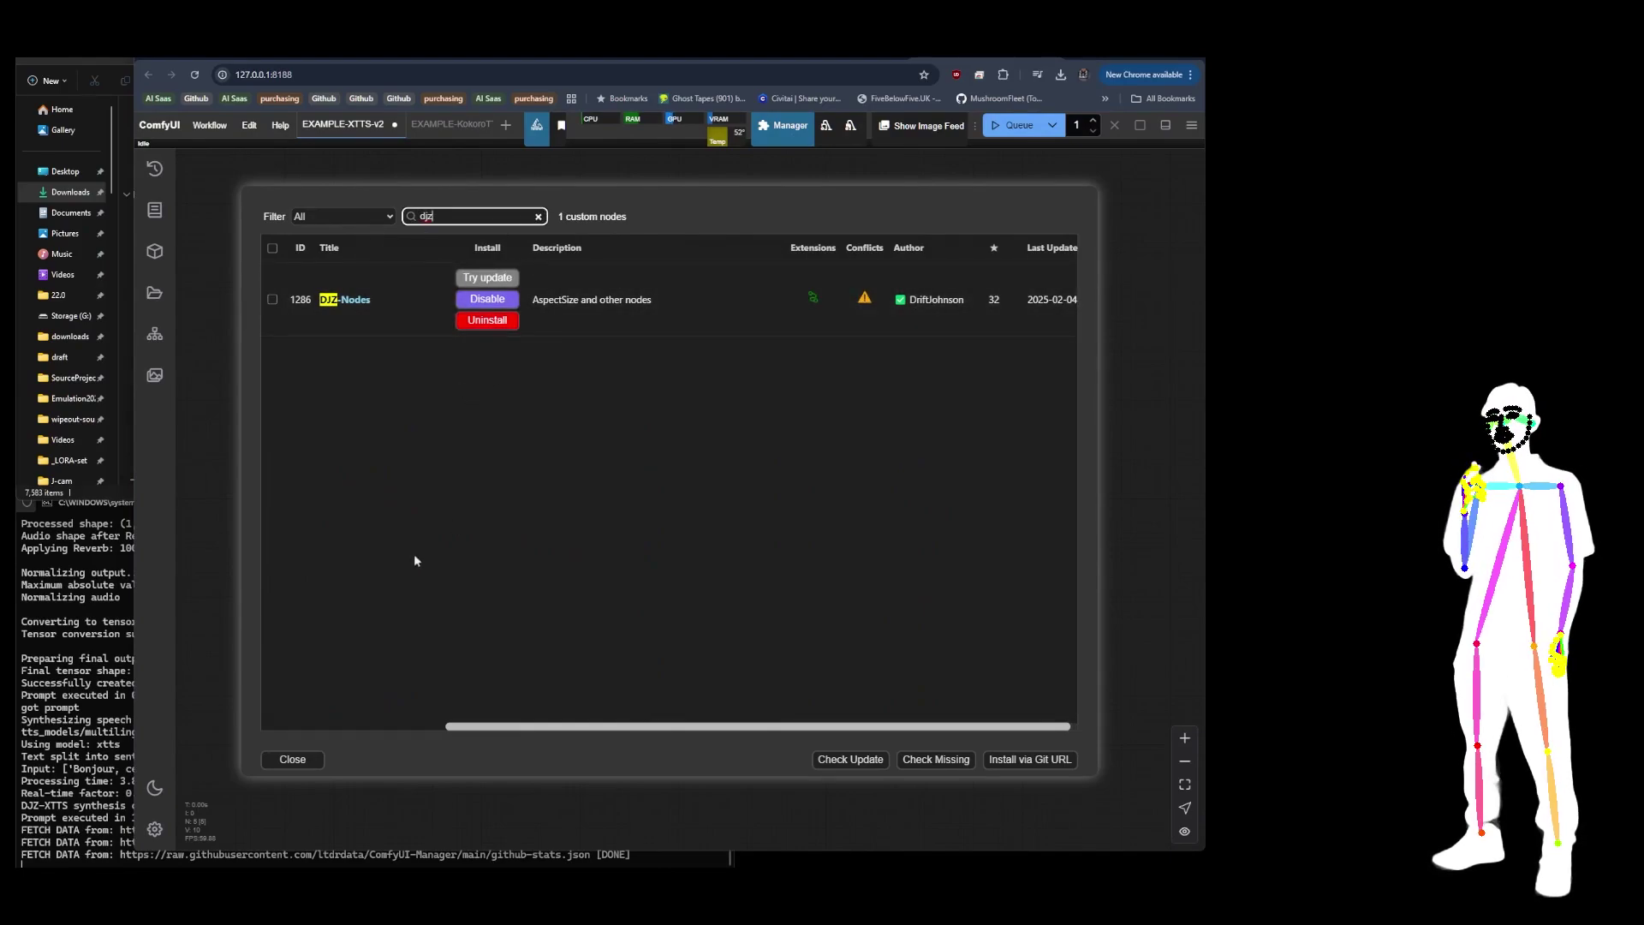
left_click(302, 761)
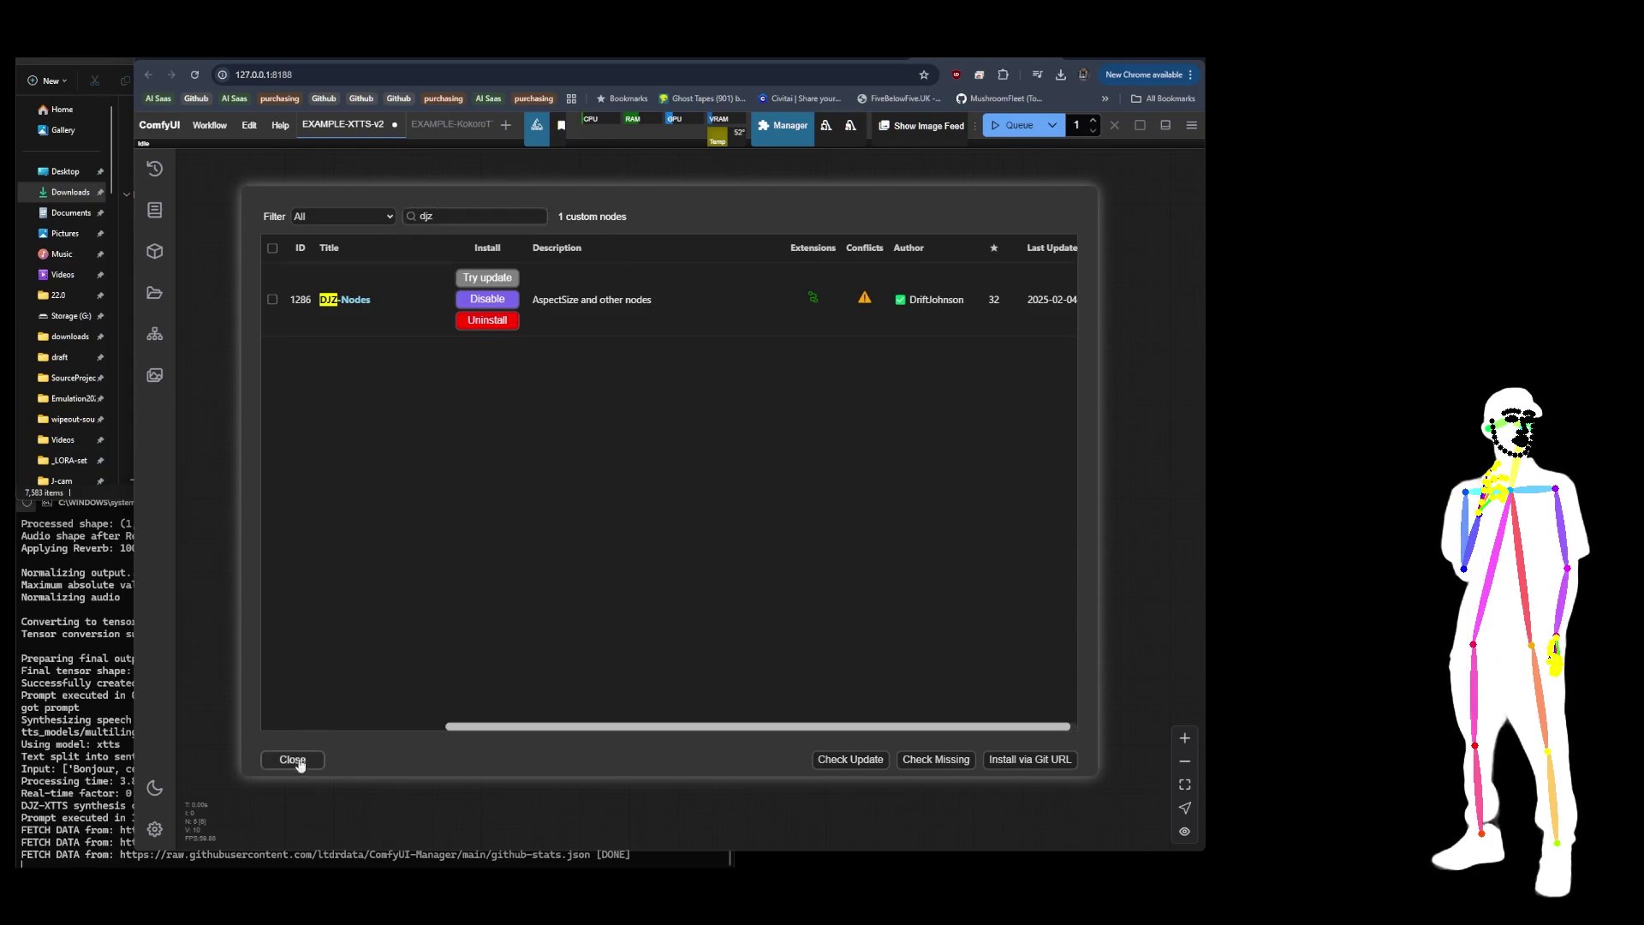
Close the Manager options and switch from ComfyUI to the GitHub repositories tab
left_click(698, 646)
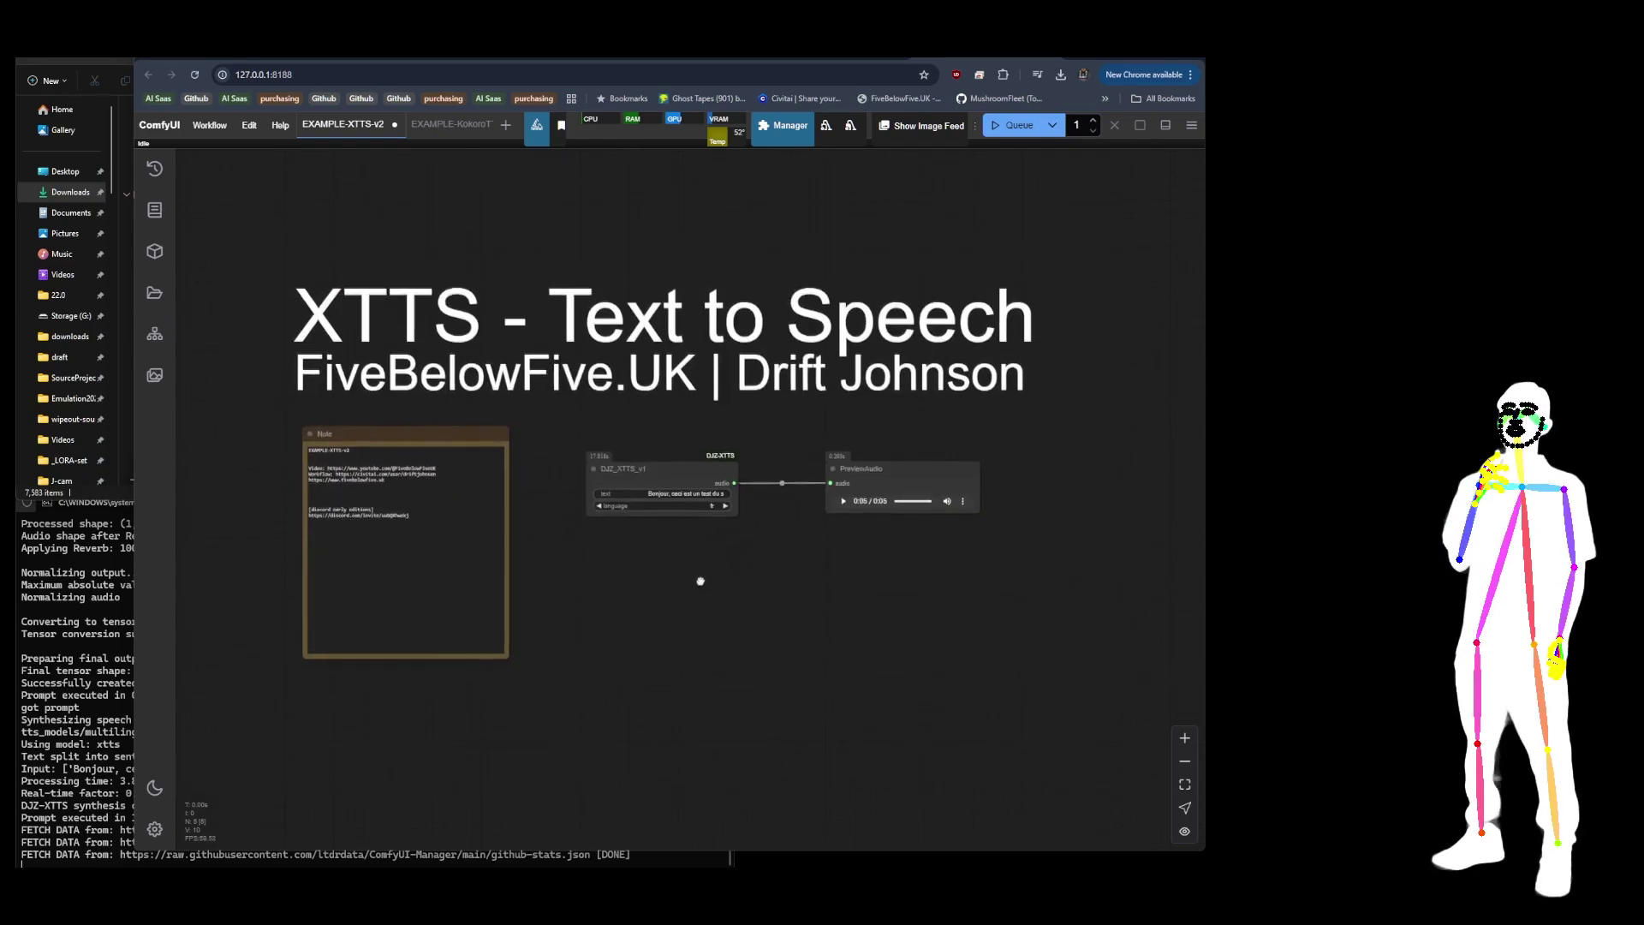
scroll(697, 575, "down", 1)
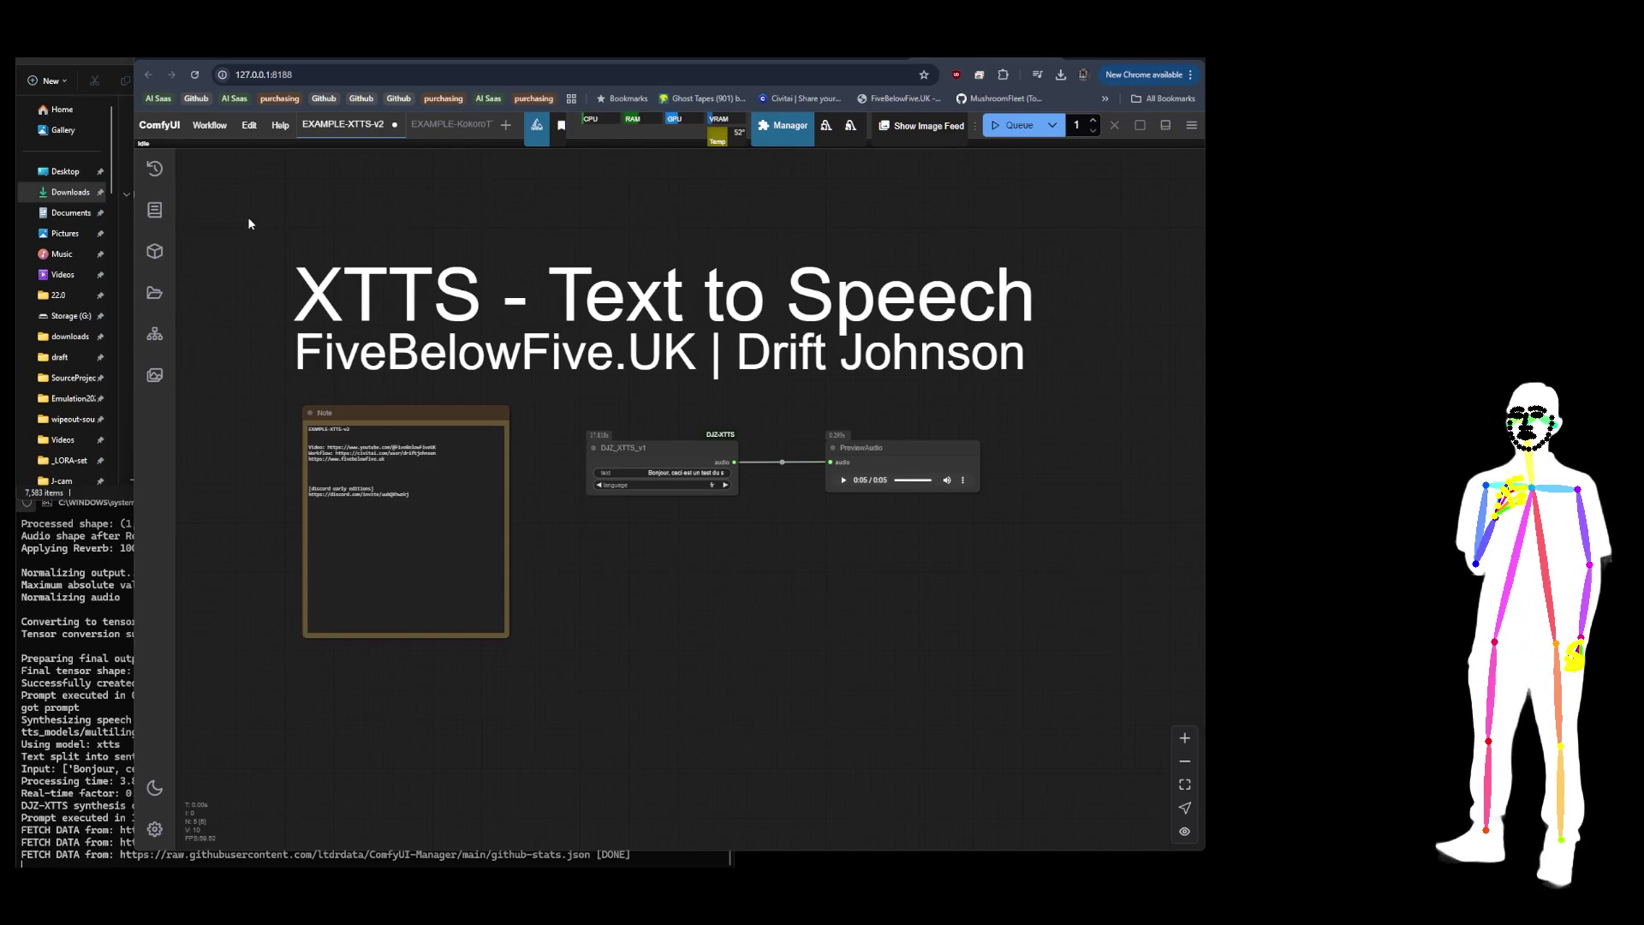
key("ctrl+Tab")
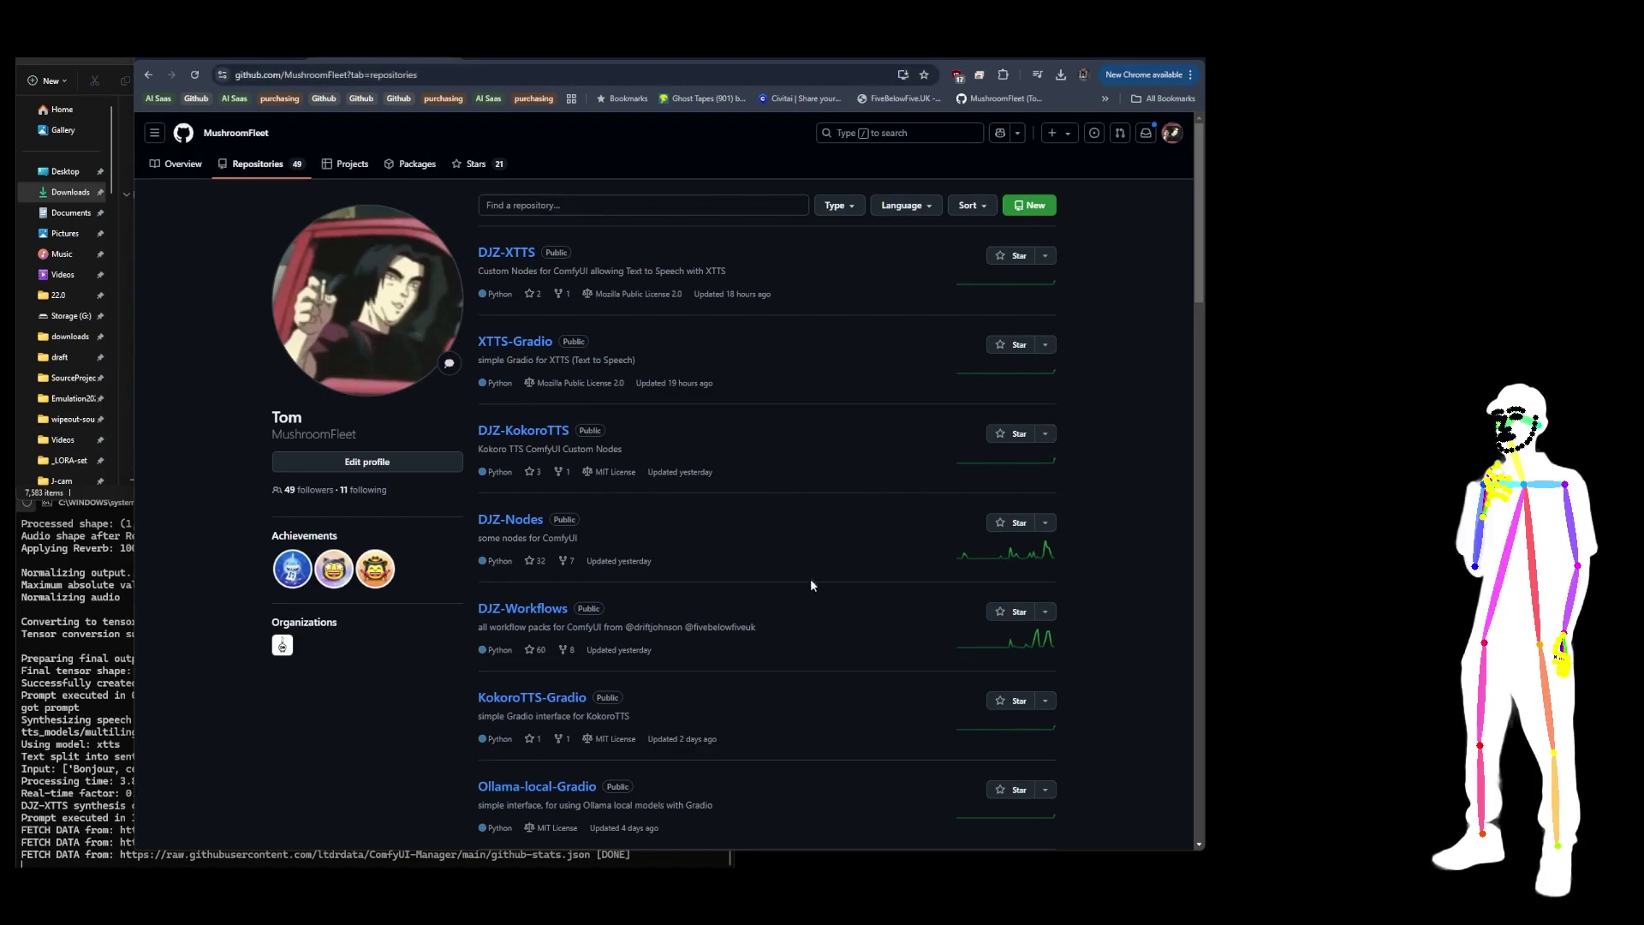
Go back from GitHub to the creator's Civitai profile page
left_click(148, 75)
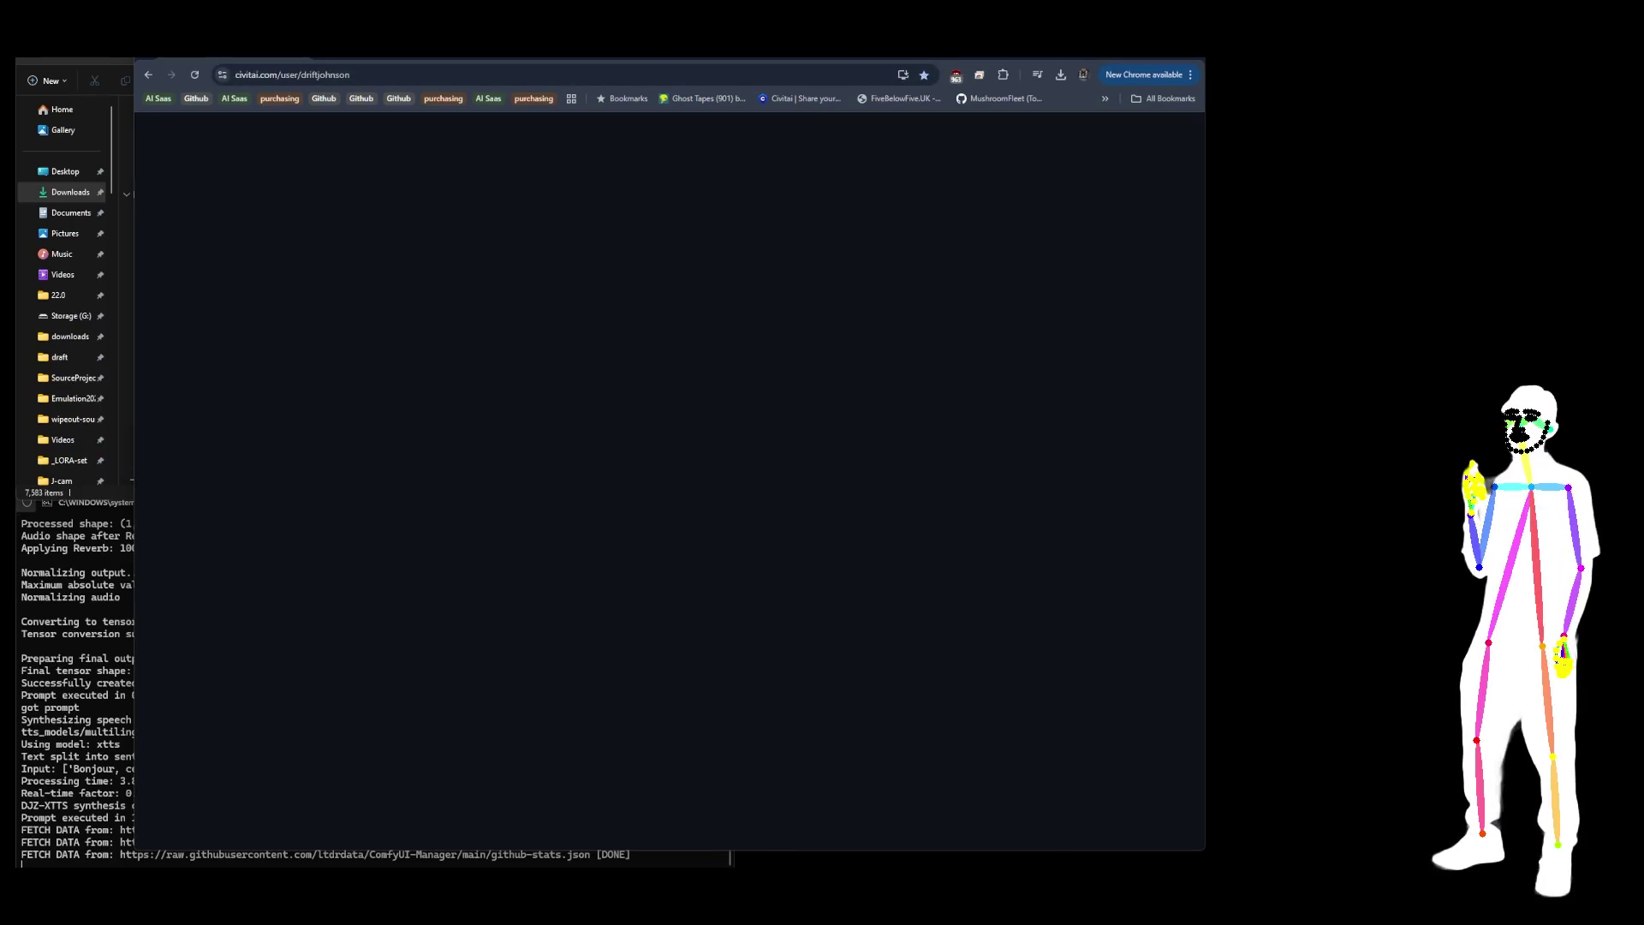